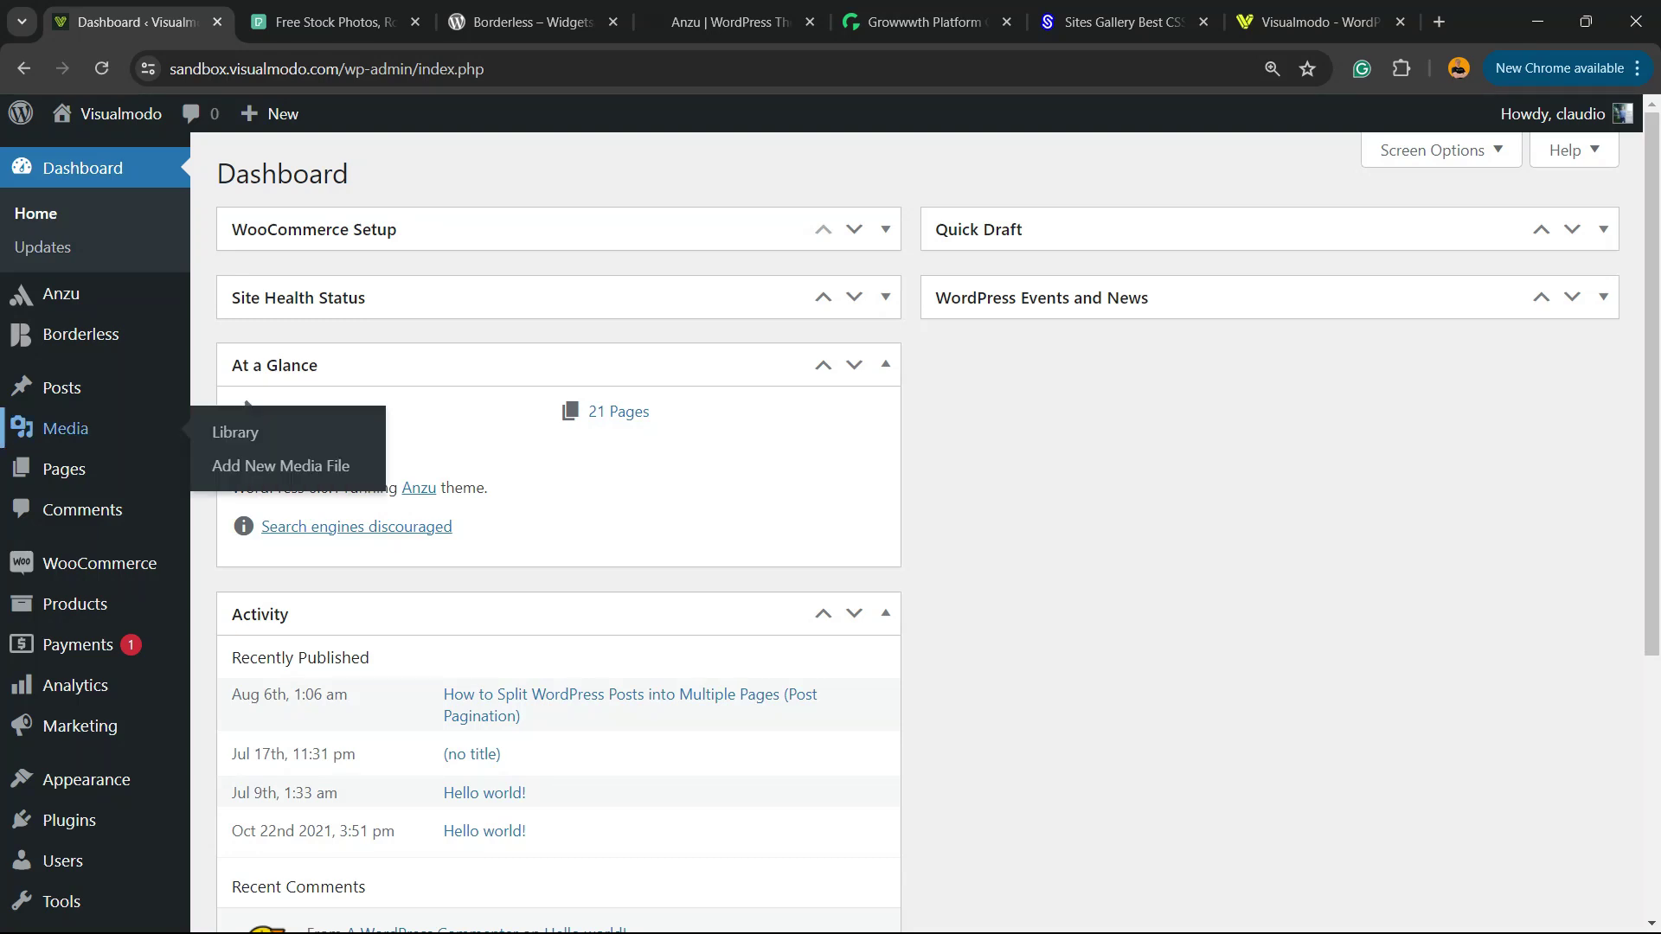
- Open the editor for adding a new post in a separate browser tab
mouse_move(61, 387)
right_click(264, 423)
click(344, 442)
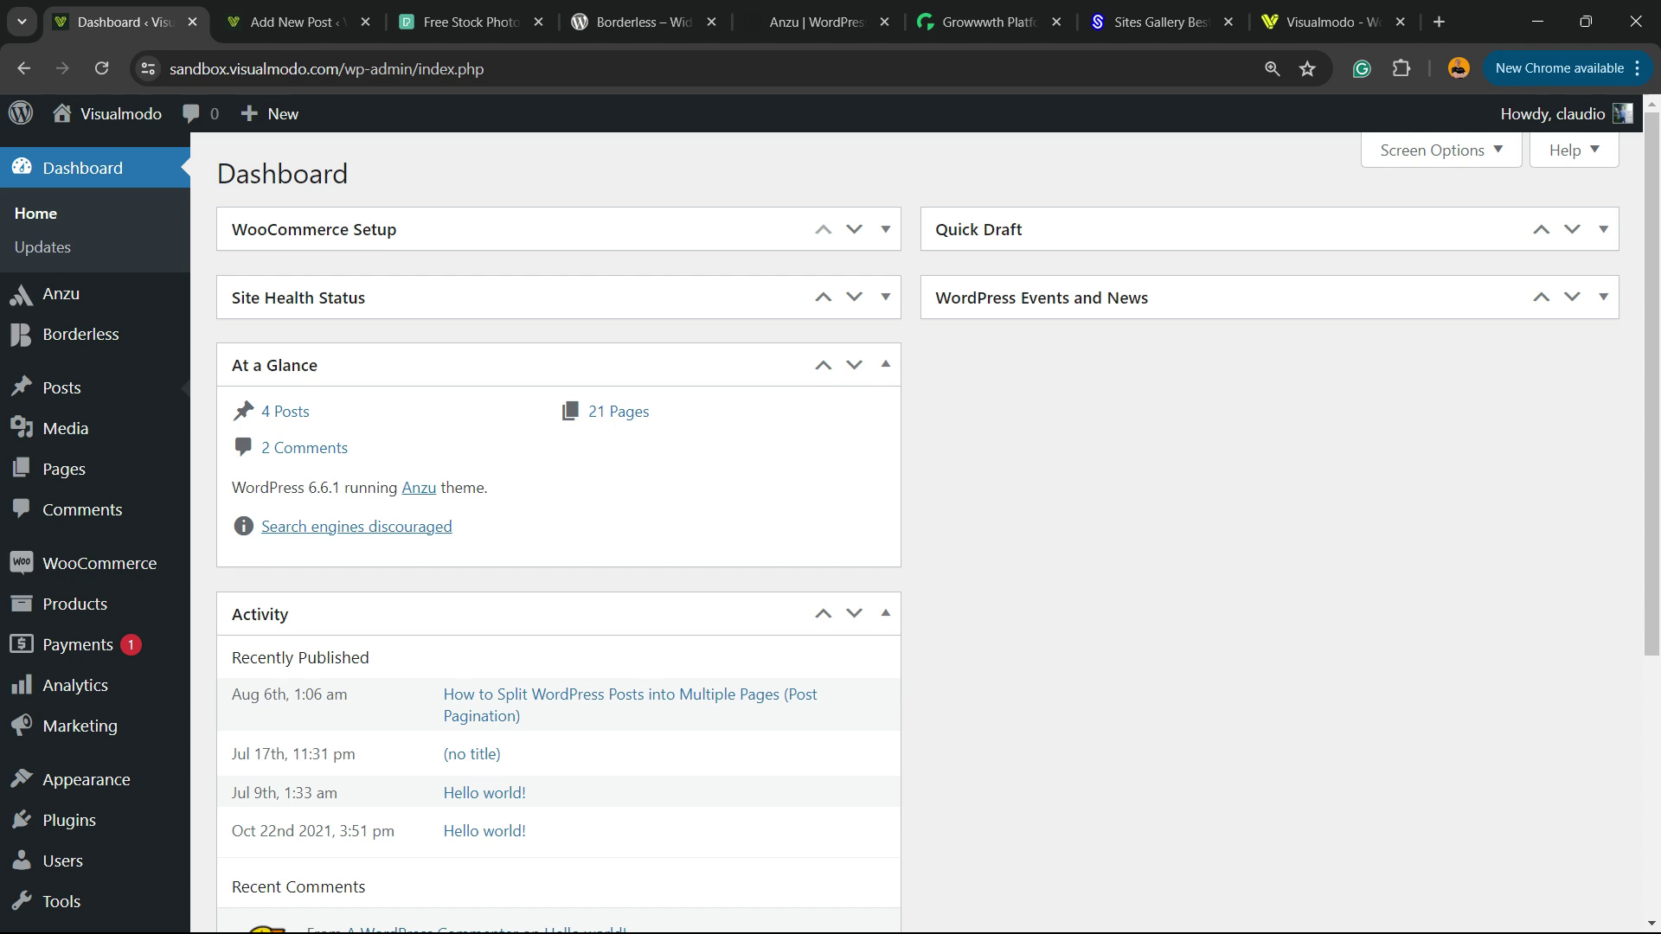
- Switch to Pexels, open the aerial river delta photo and examine its available download sizes and enlarged view
click(467, 22)
scroll(831, 519, down, 10)
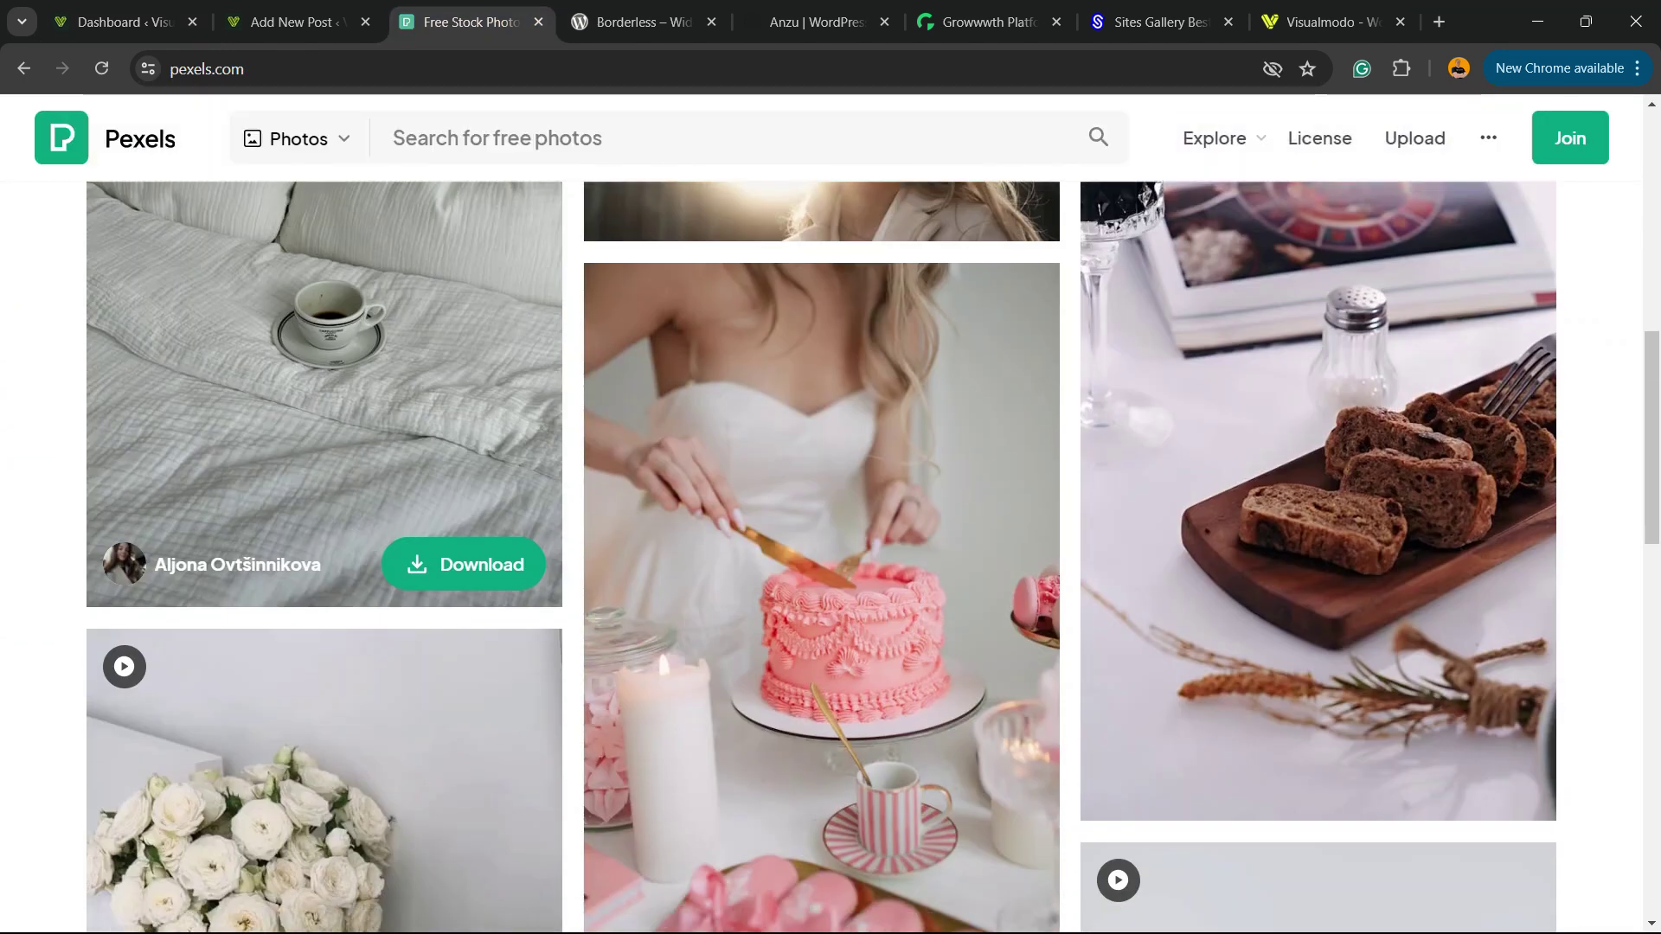
scroll(831, 513, down, 10)
click(821, 332)
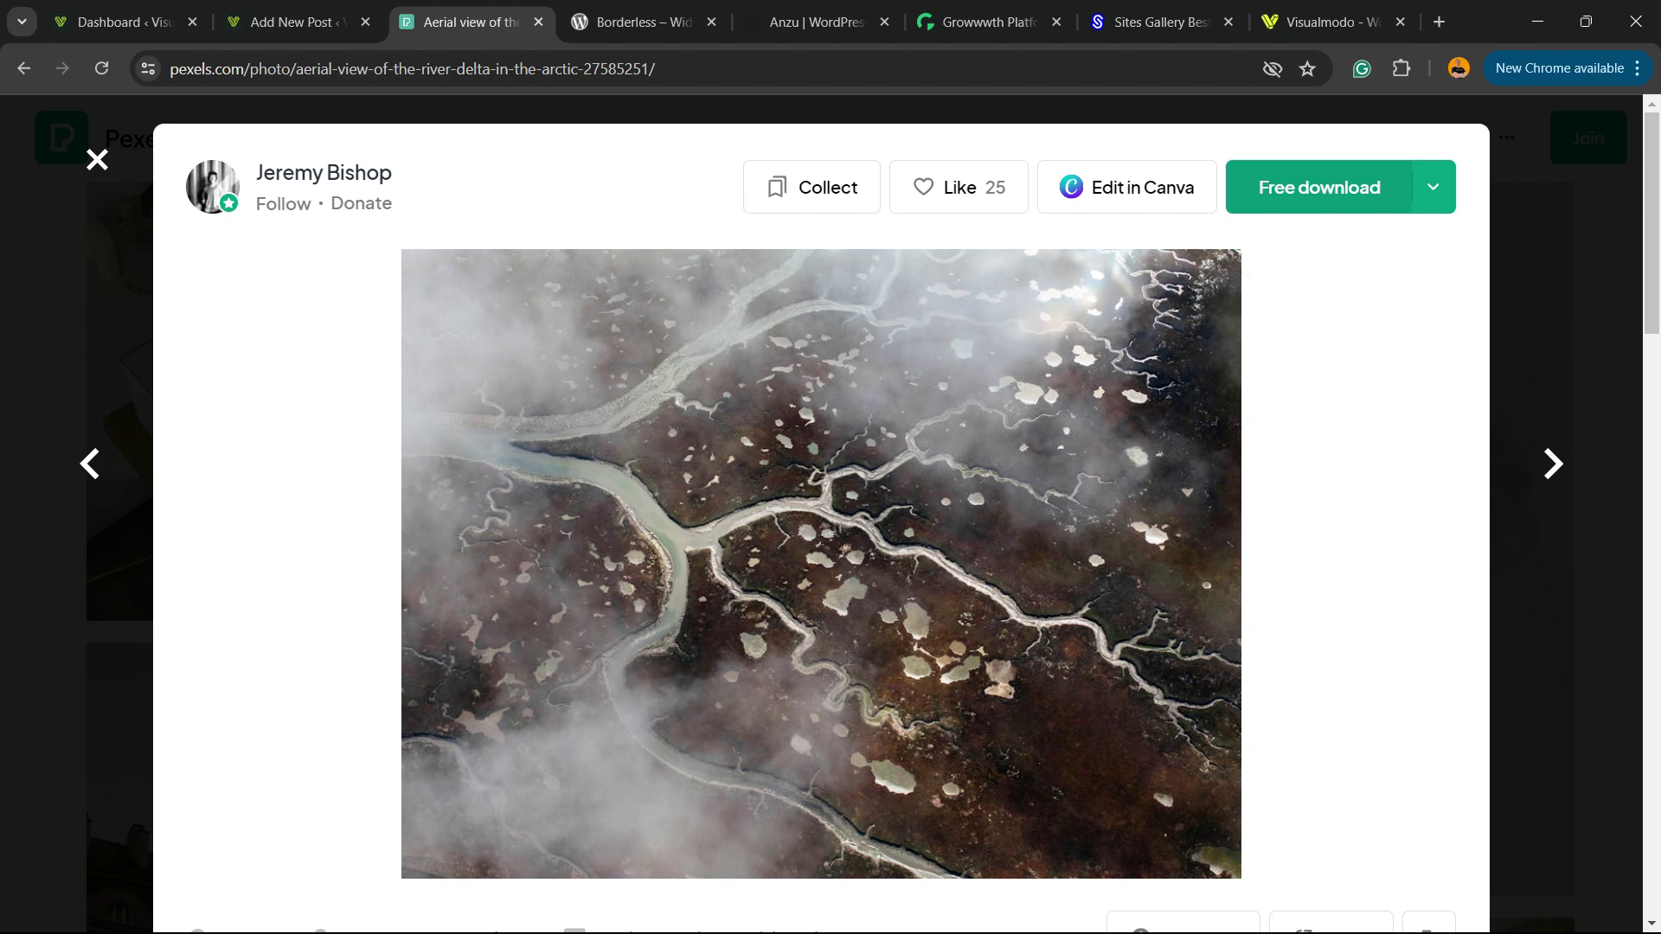
click(1432, 187)
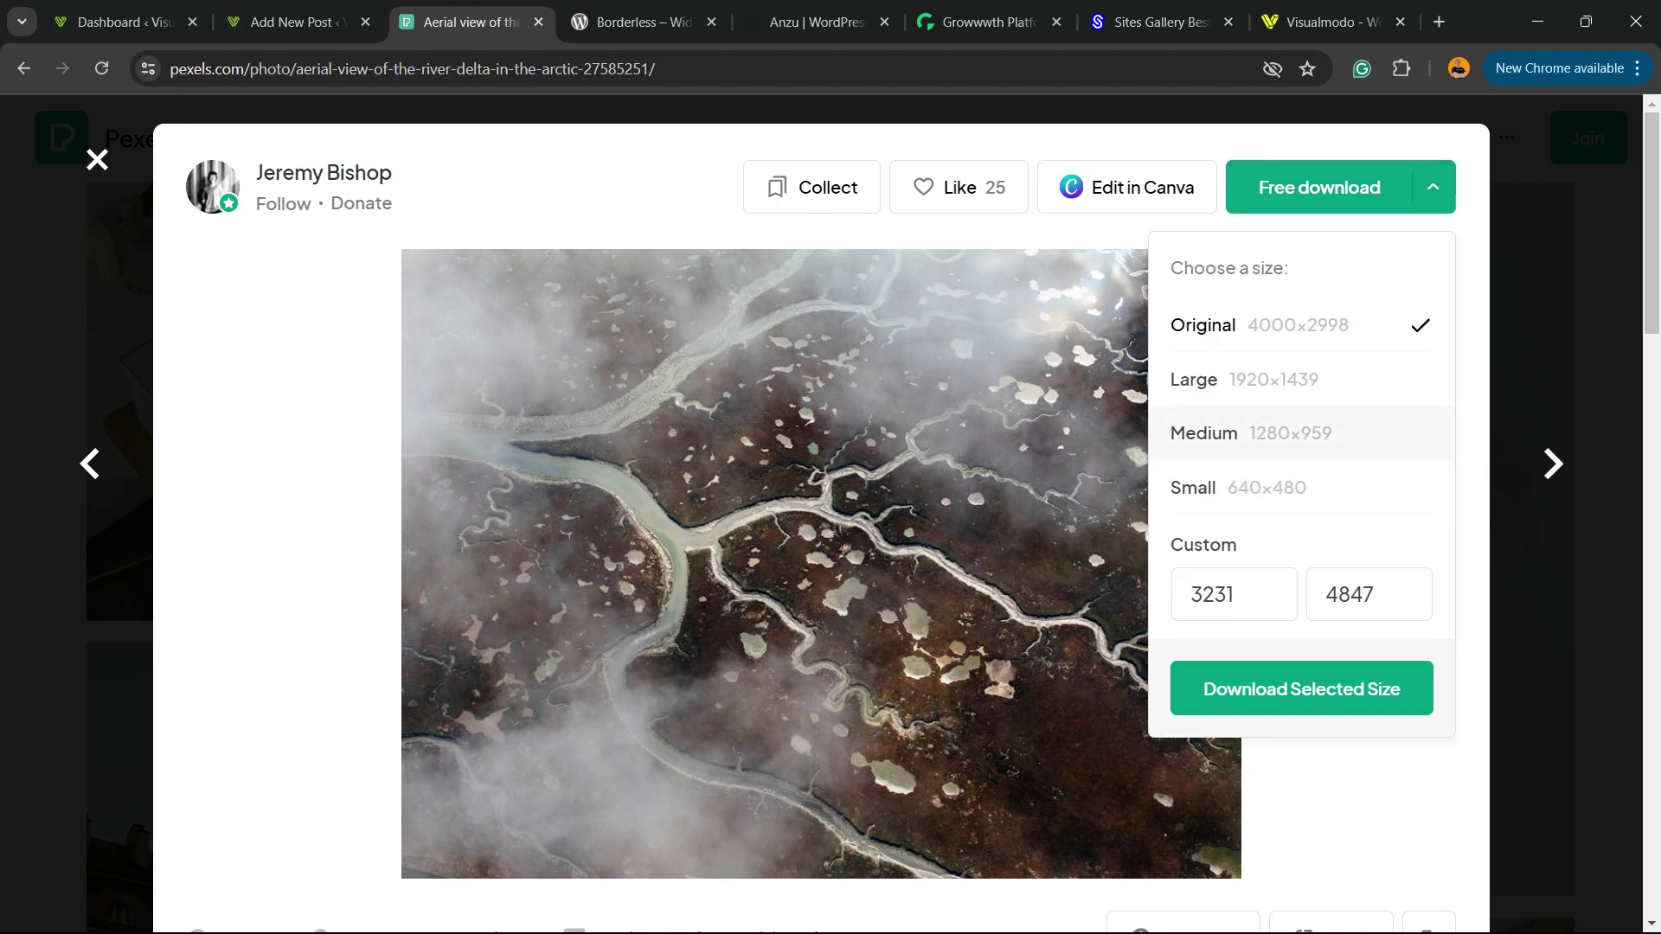
click(959, 427)
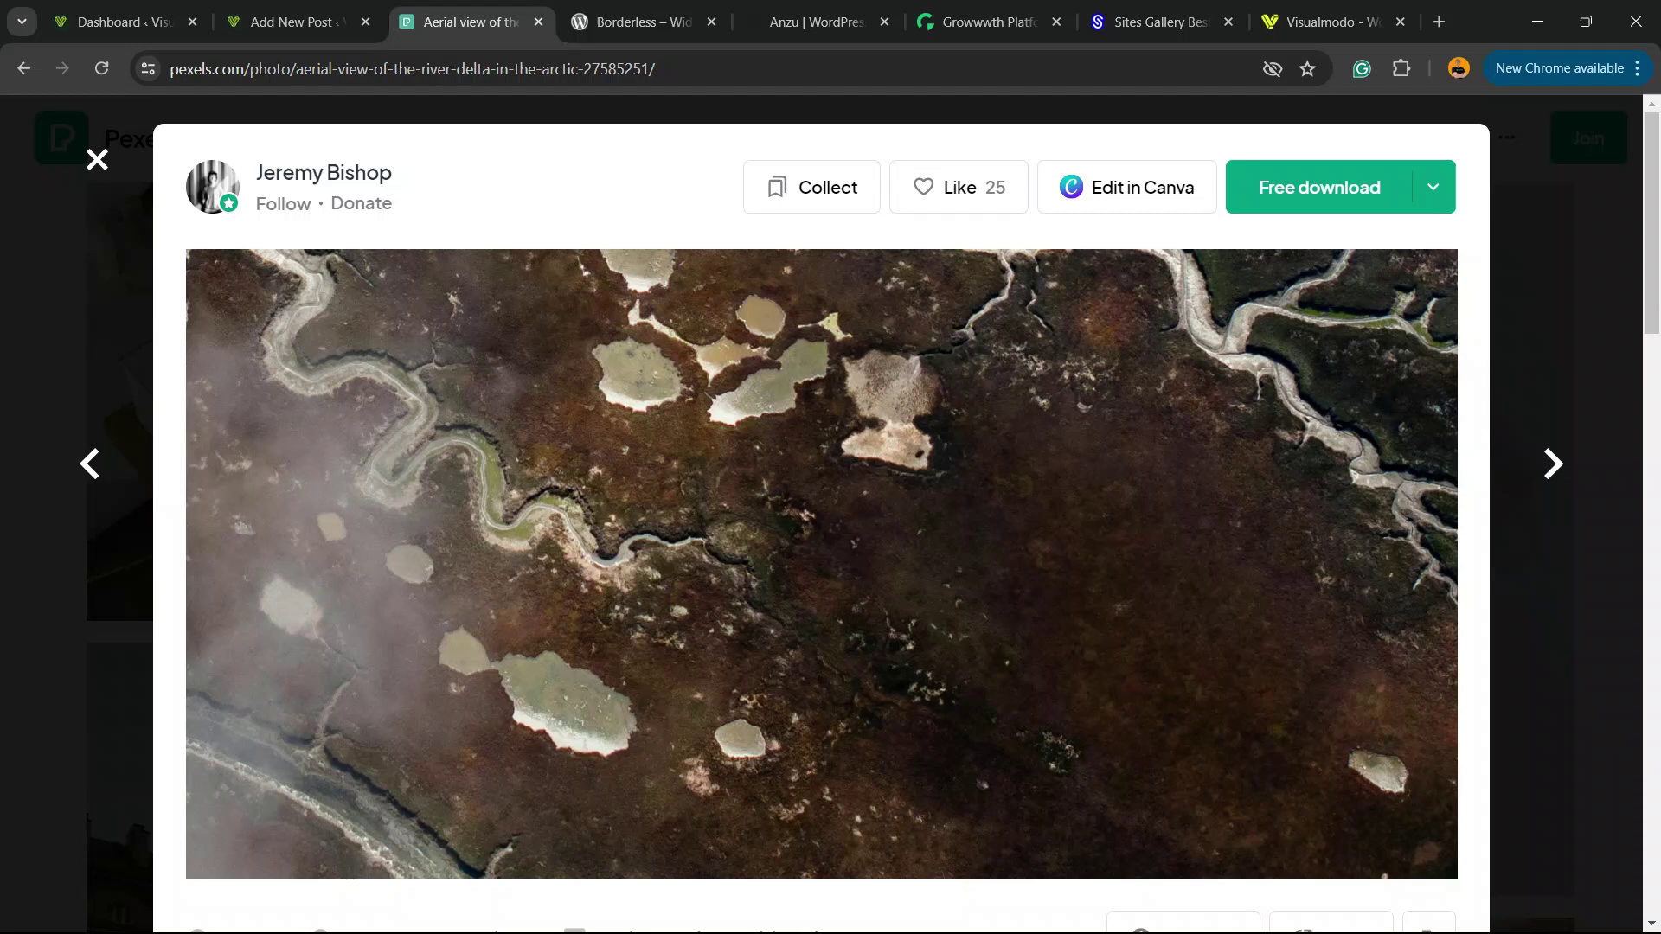
click(1124, 813)
- Return to the new post and insert an Image block with the red-shirted cyclist photo from the media library
click(295, 22)
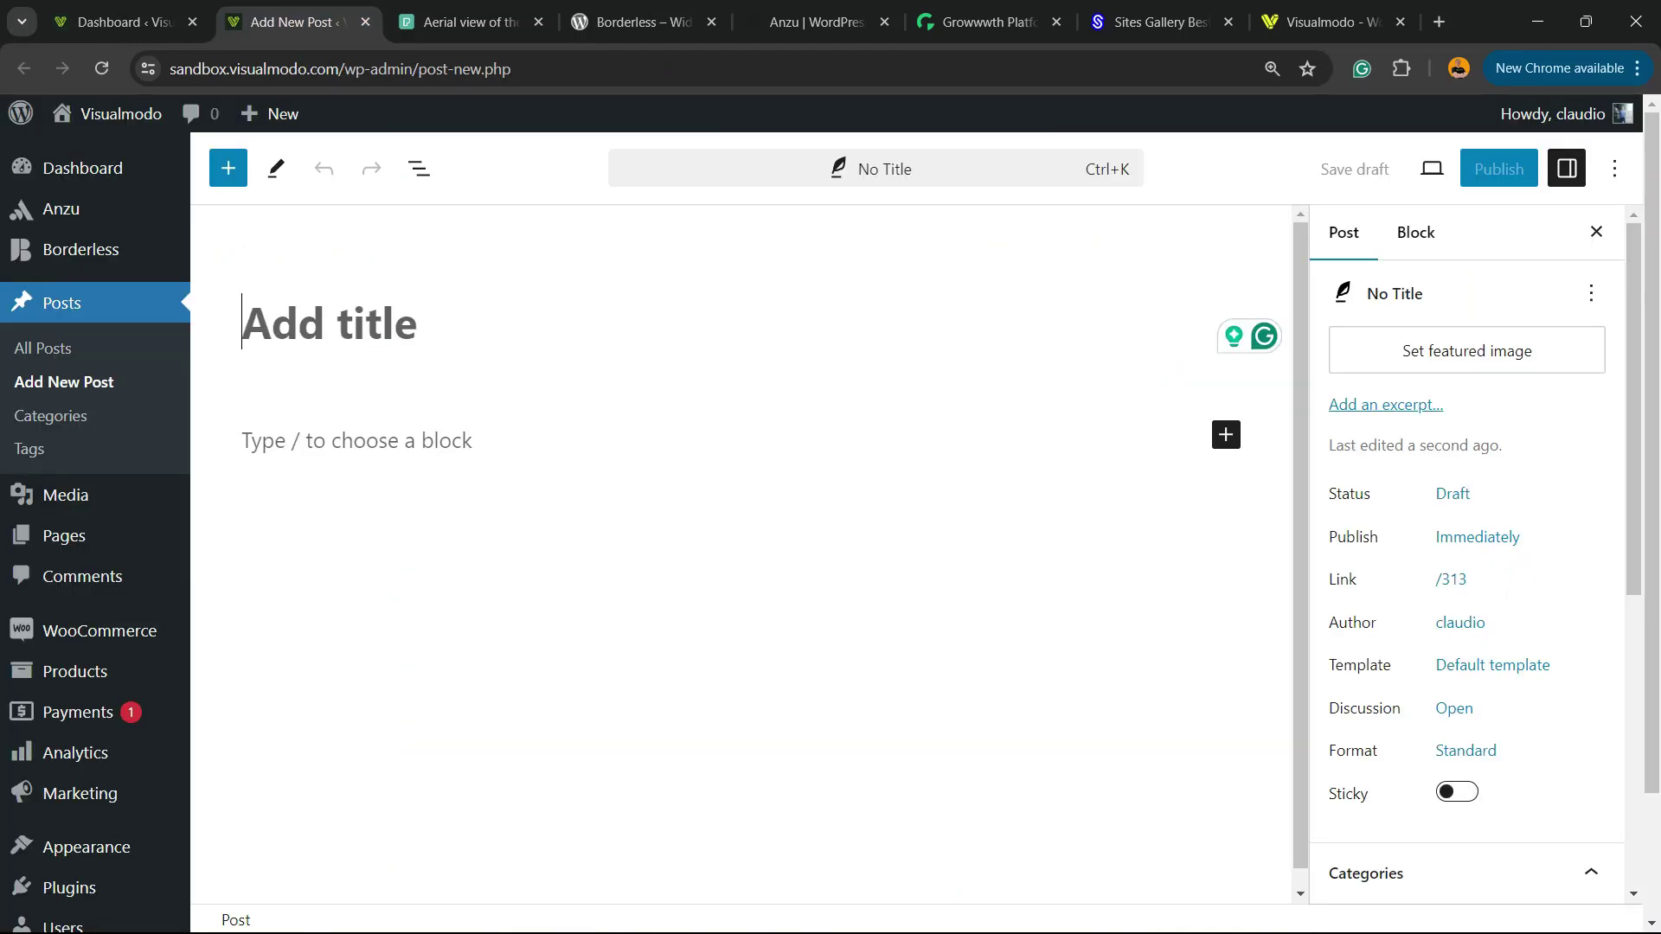
click(355, 440)
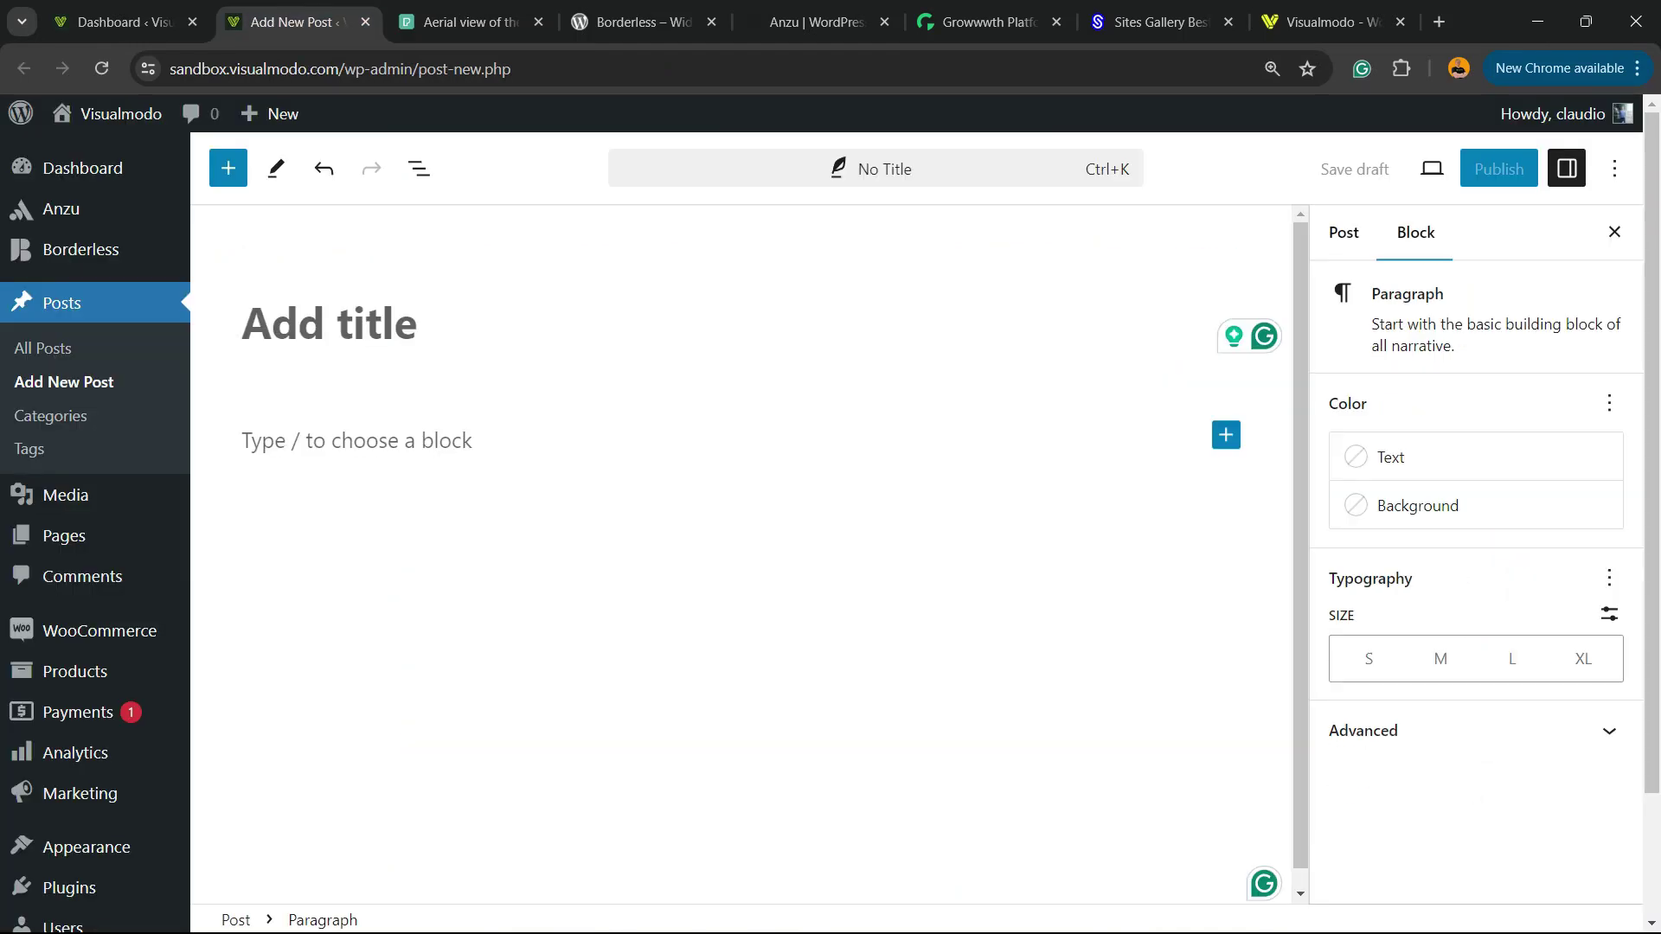
click(1226, 434)
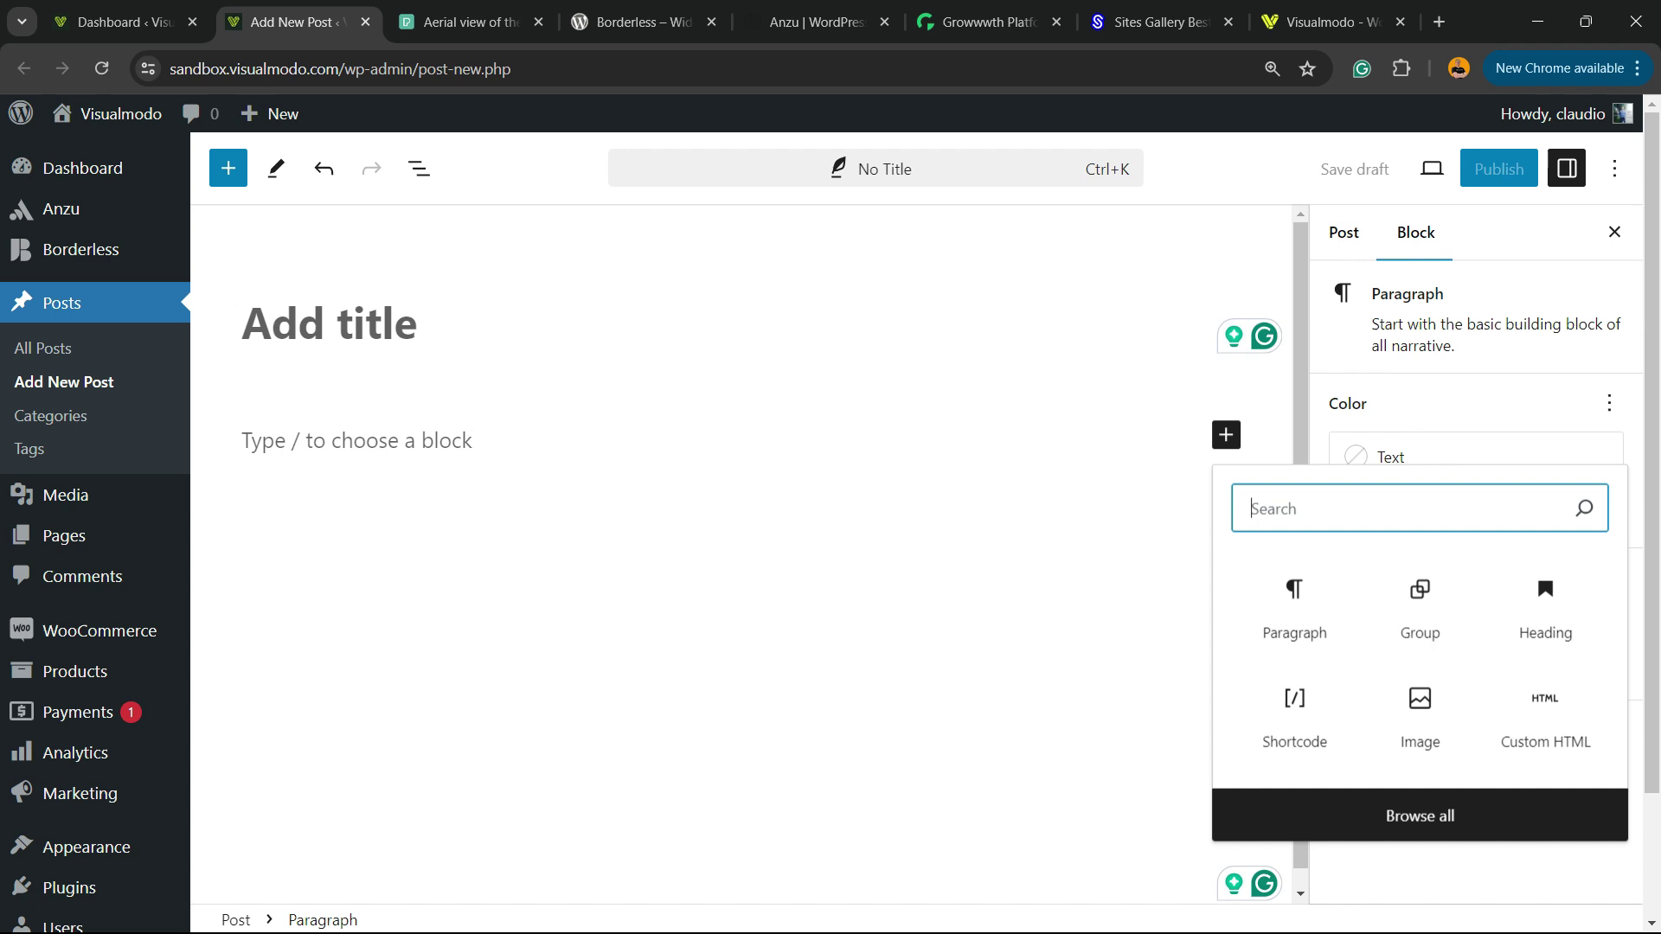
click(1419, 705)
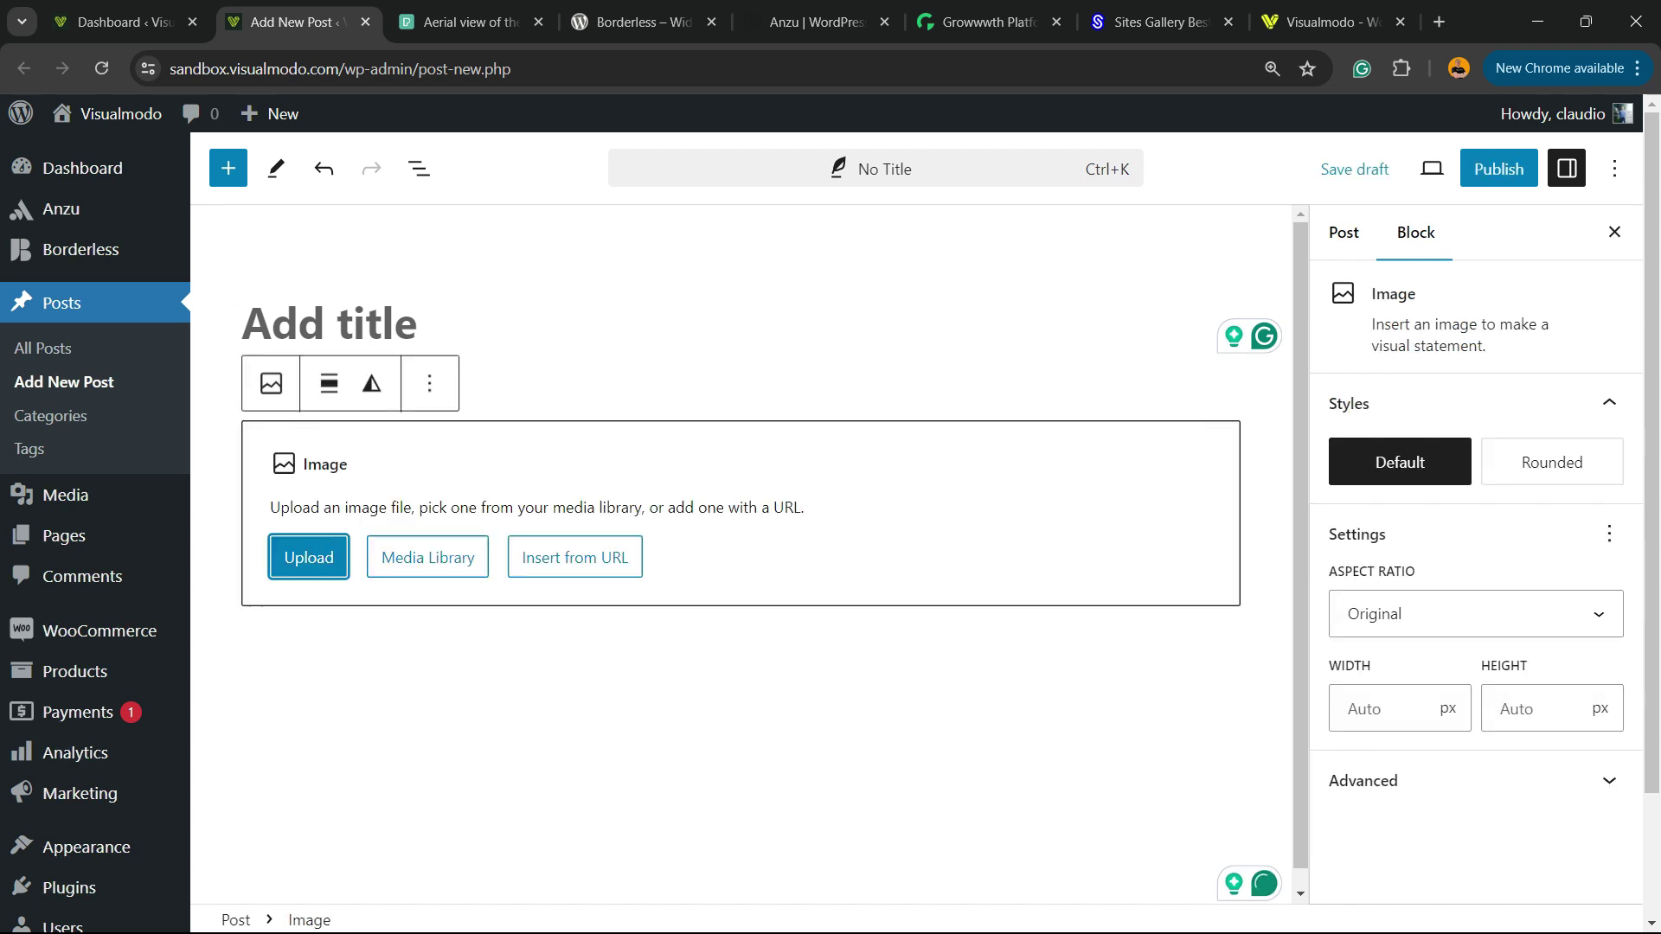
click(426, 557)
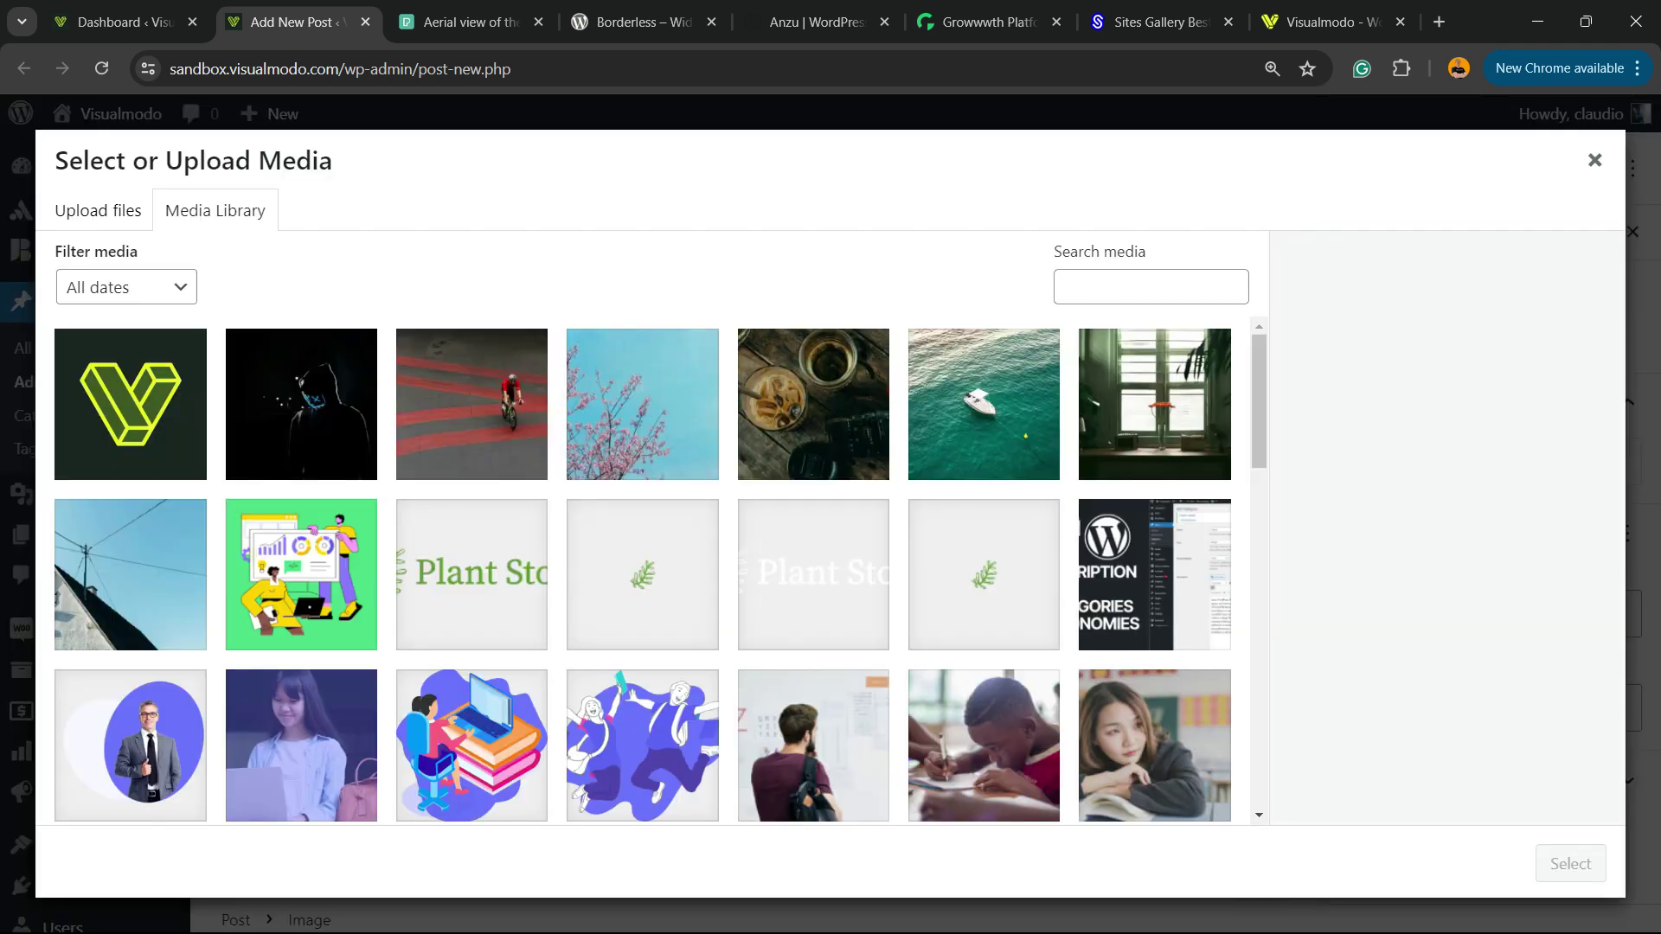
click(471, 404)
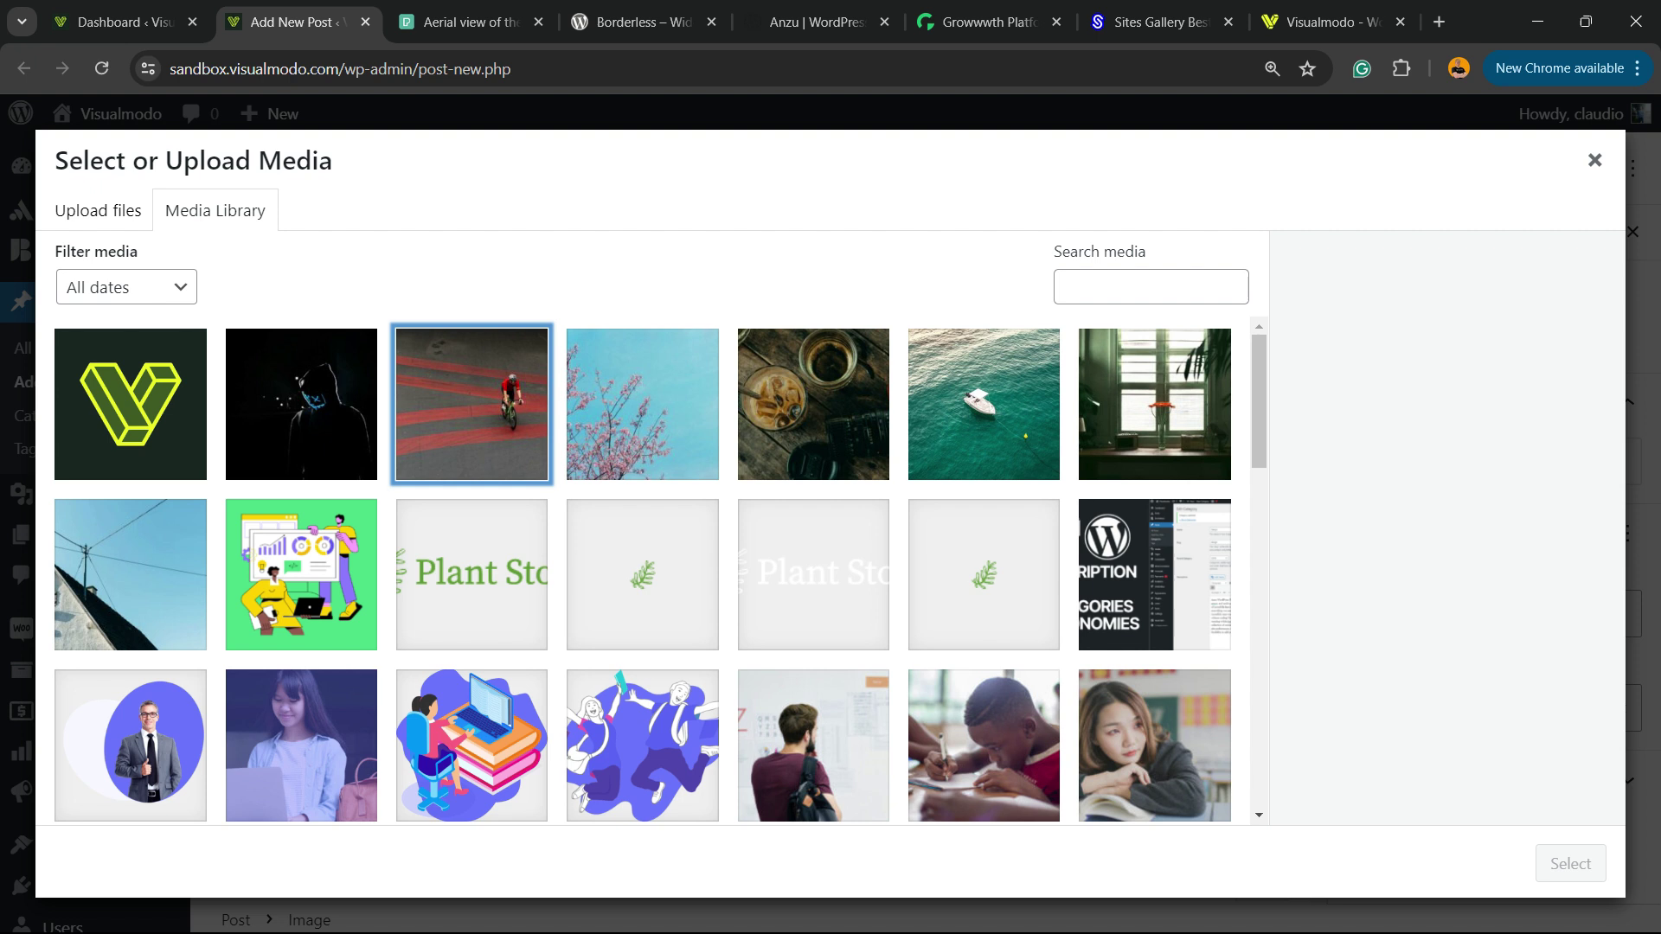
click(1570, 862)
- Set the cyclist image's resolution to Full Size
scroll(741, 553, down, 3)
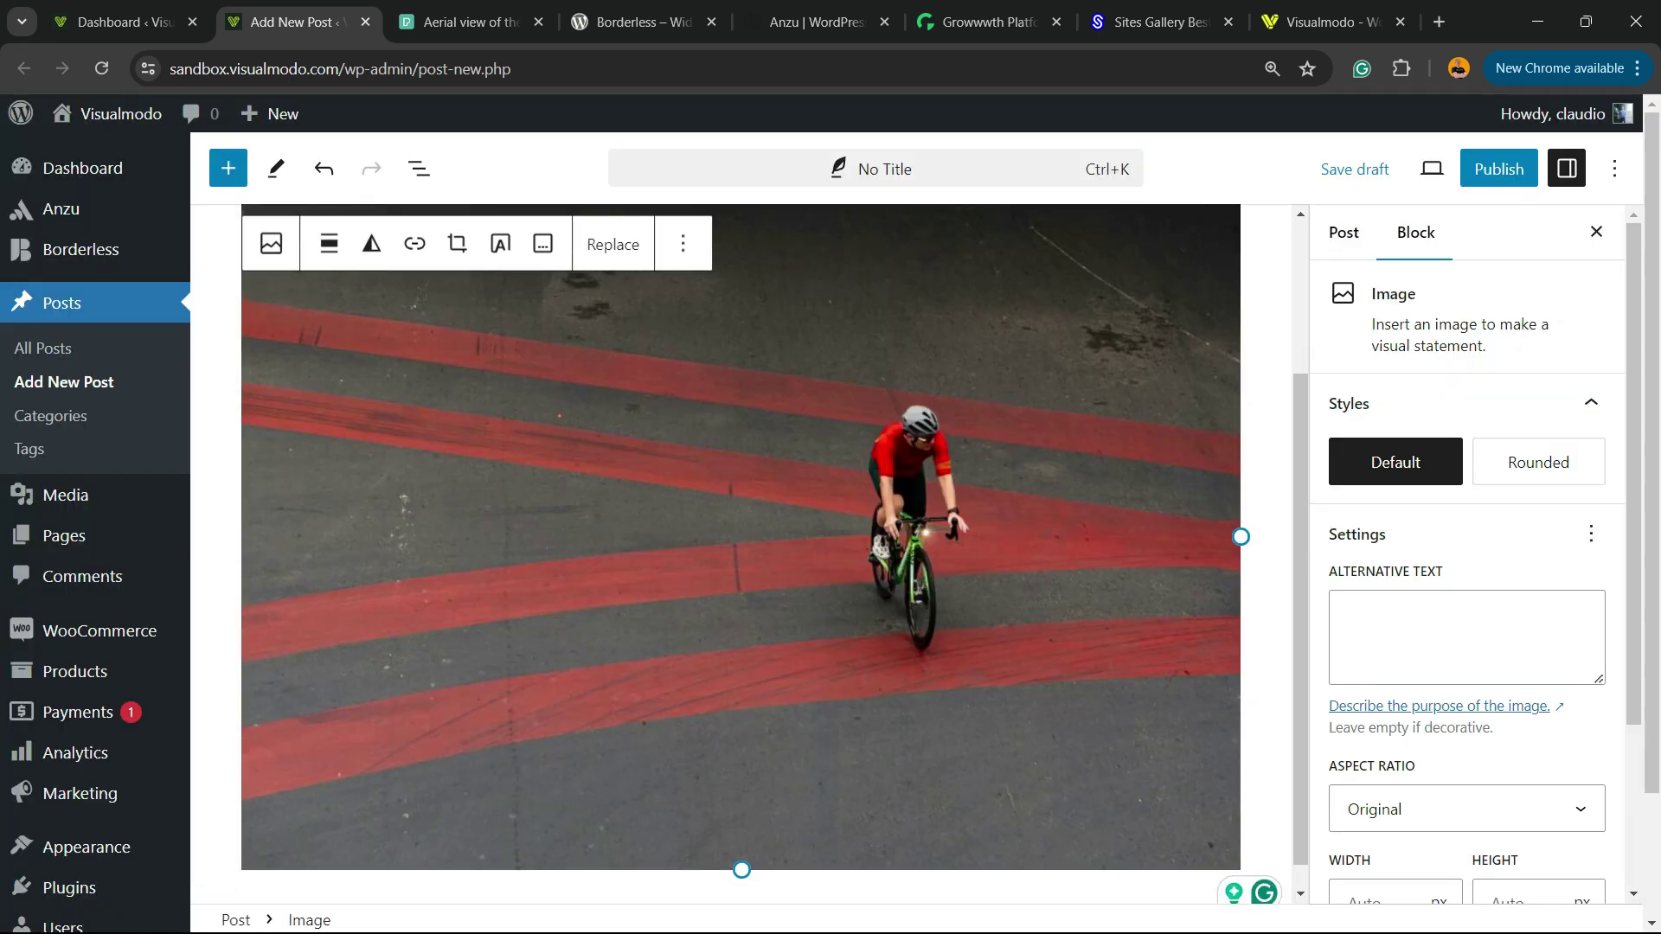
scroll(1466, 553, down, 2)
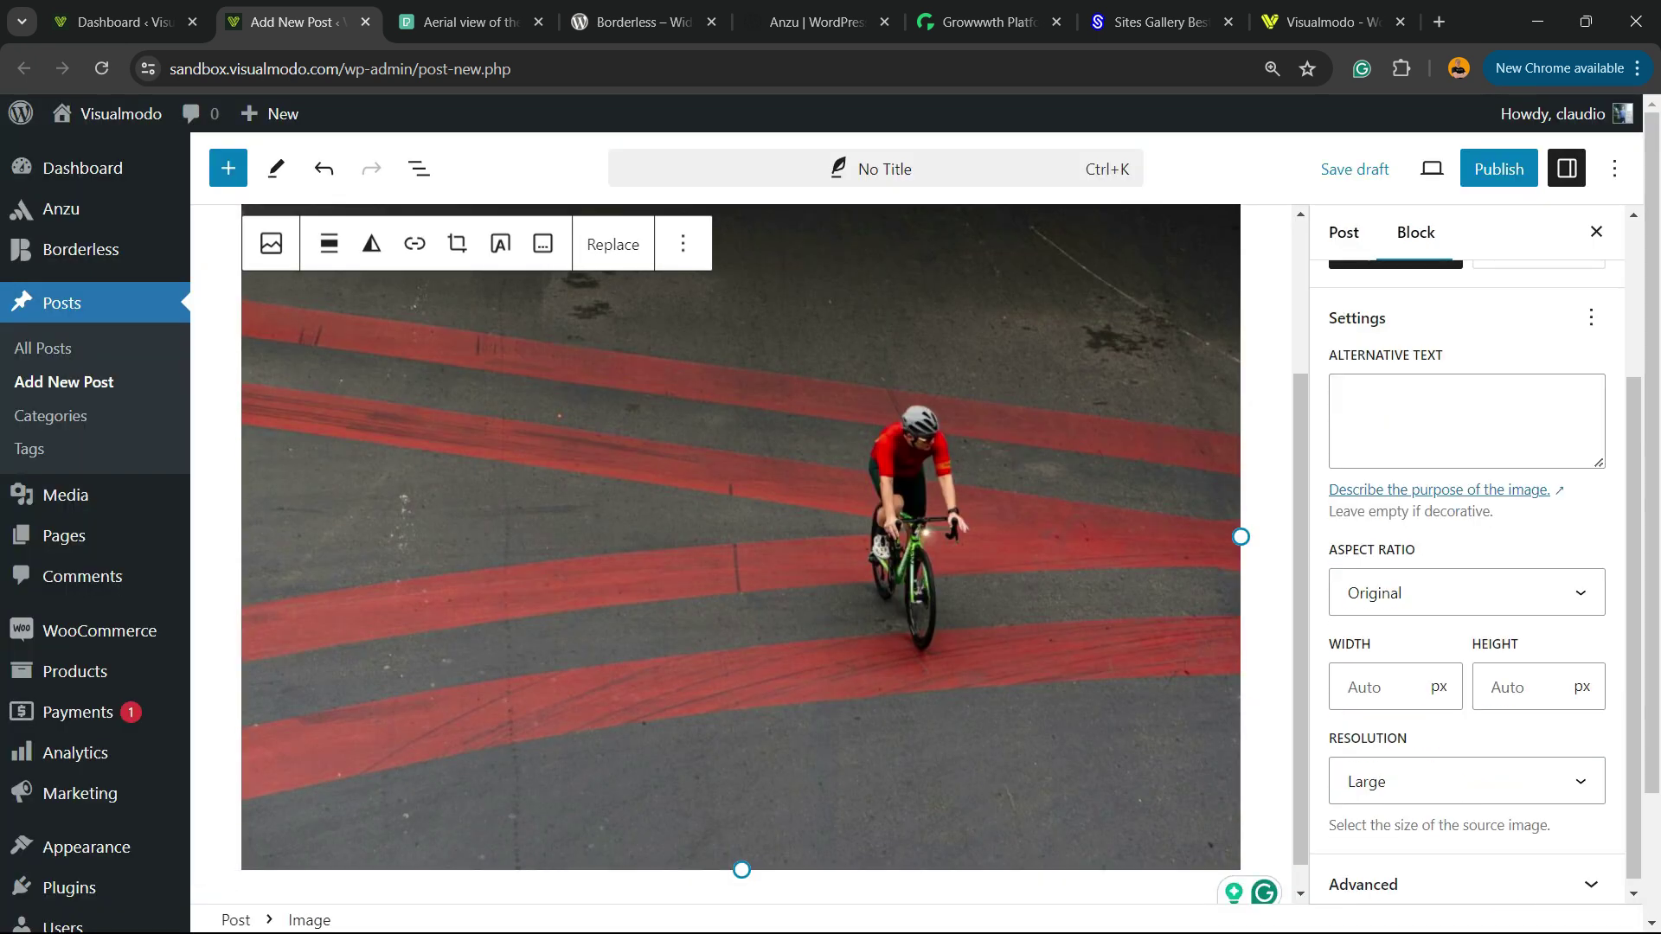
mouse_move(1416, 549)
mouse_down()
mouse_move(1322, 545)
mouse_move(1416, 549)
mouse_up()
scroll(1466, 553, down, 1)
click(1466, 774)
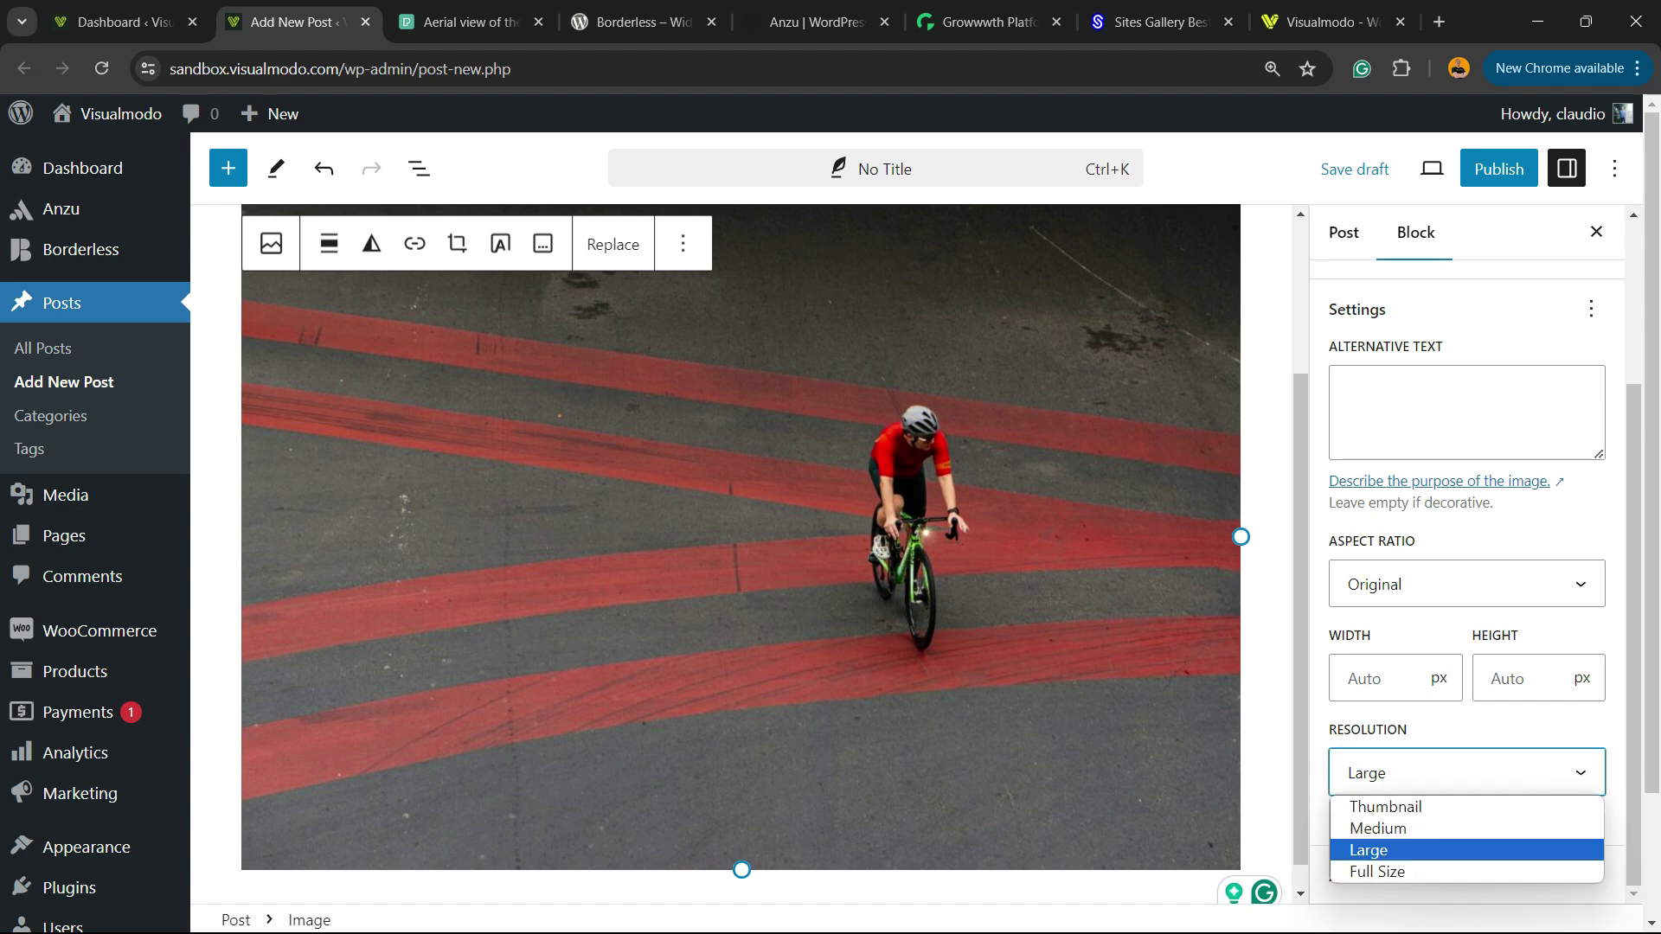
key(Down)
key(Return)
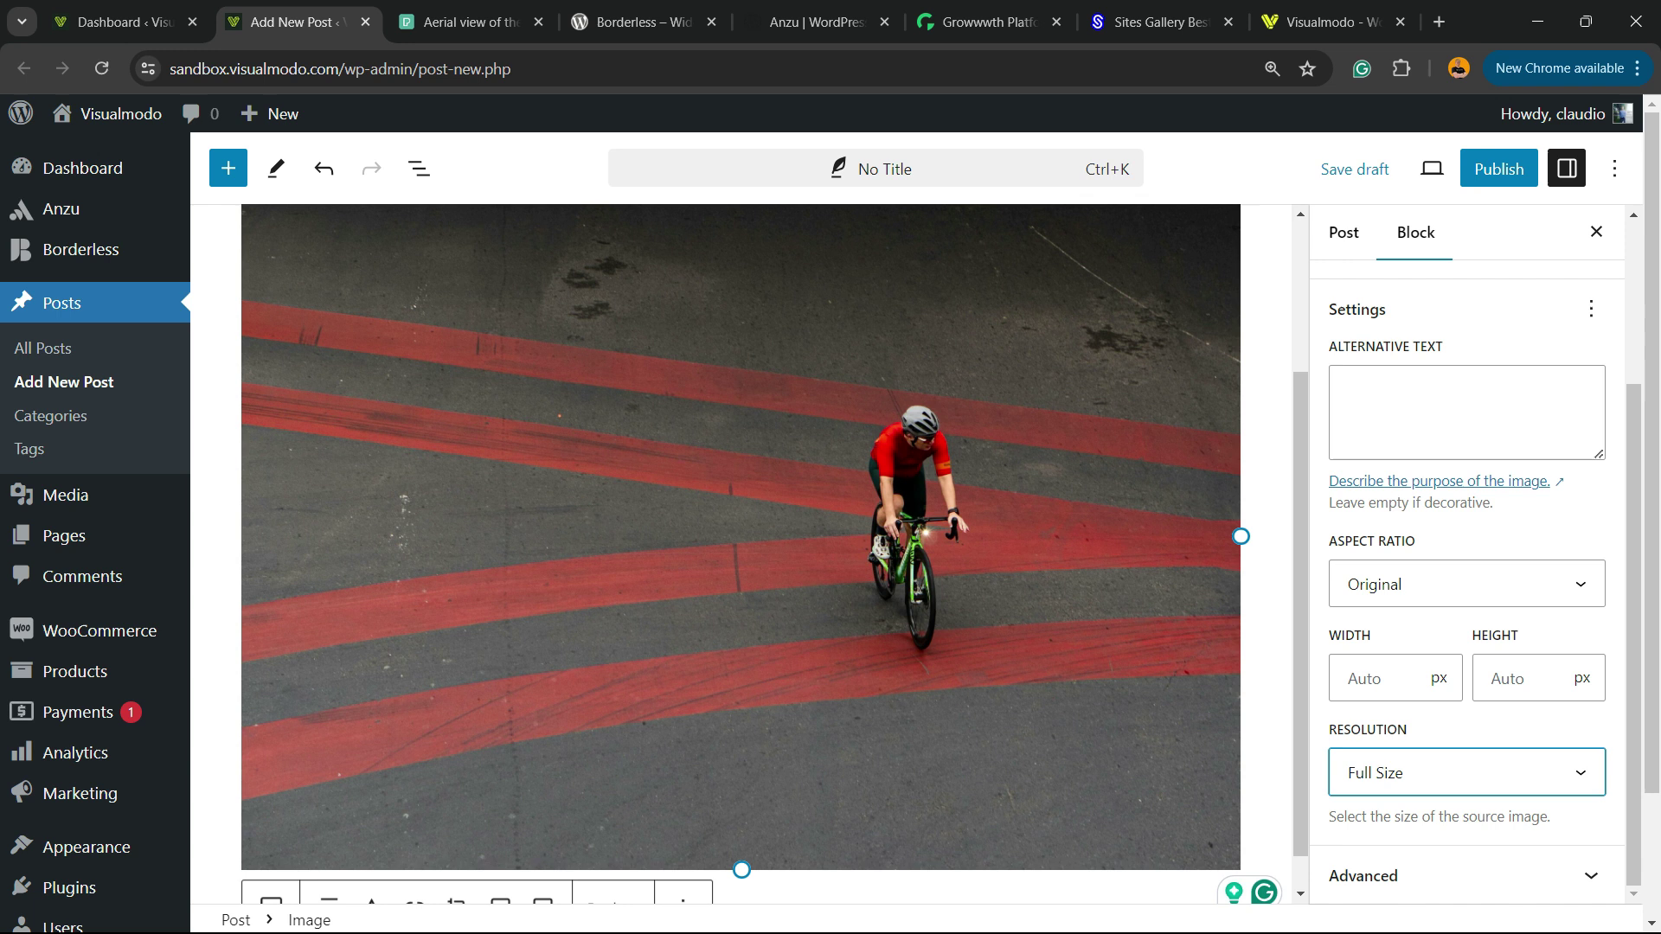
- Add an empty paragraph below the cyclist image, and delete the image from the post
scroll(740, 553, up, 3)
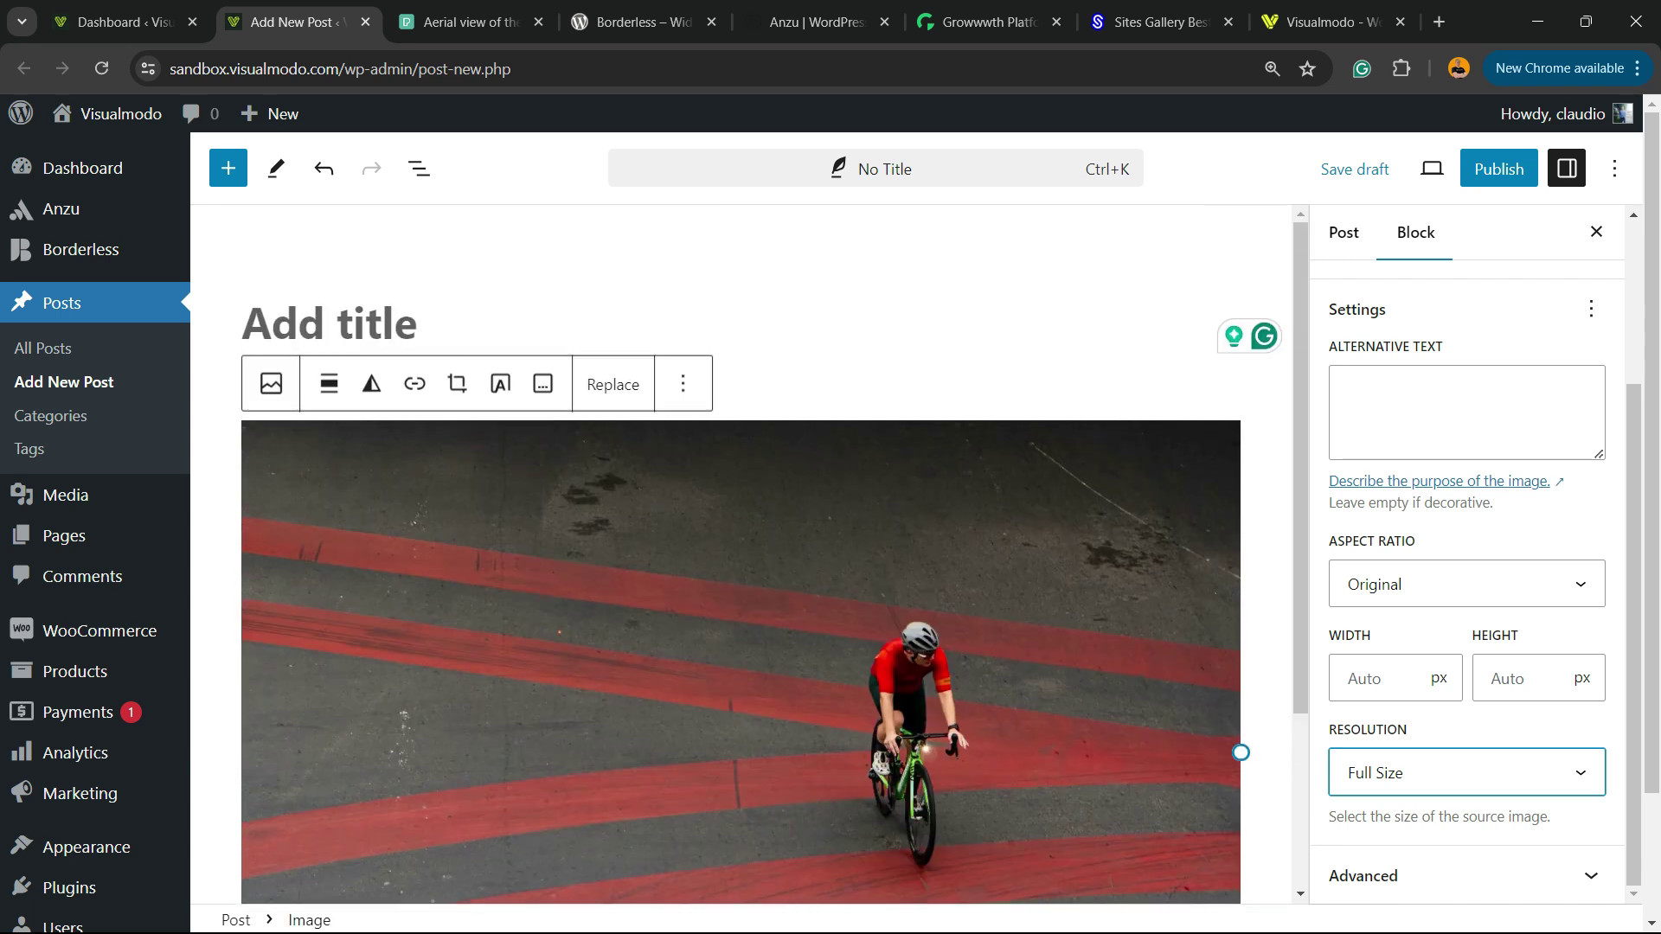
key(Return)
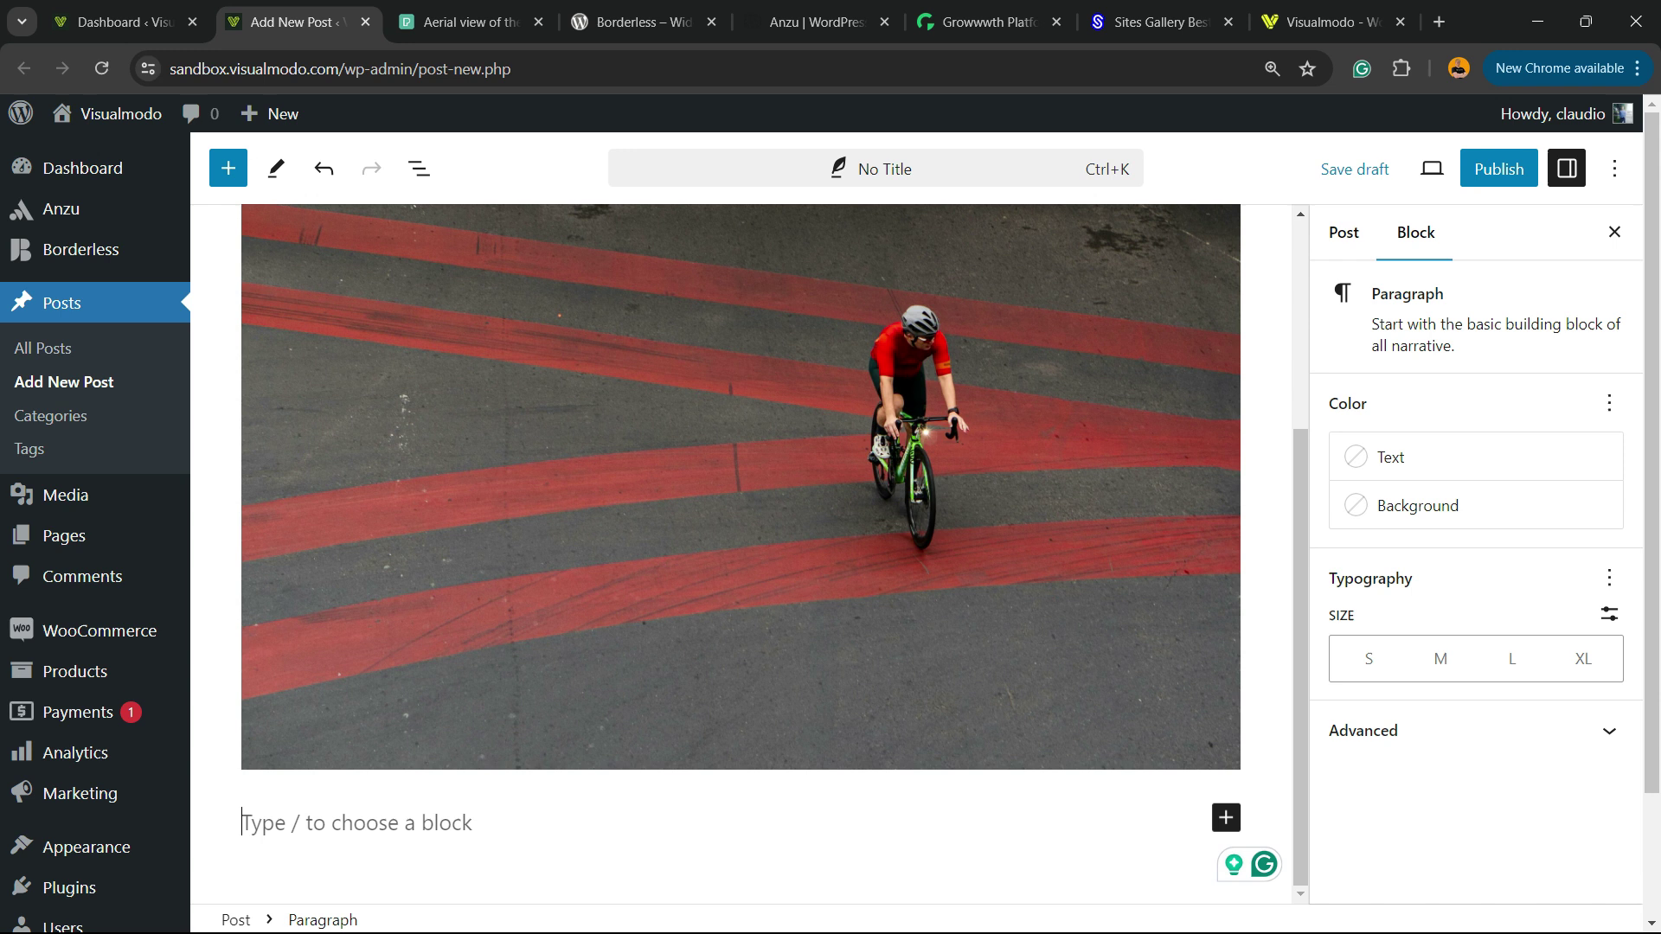
scroll(740, 554, up, 2)
scroll(740, 554, up, 1)
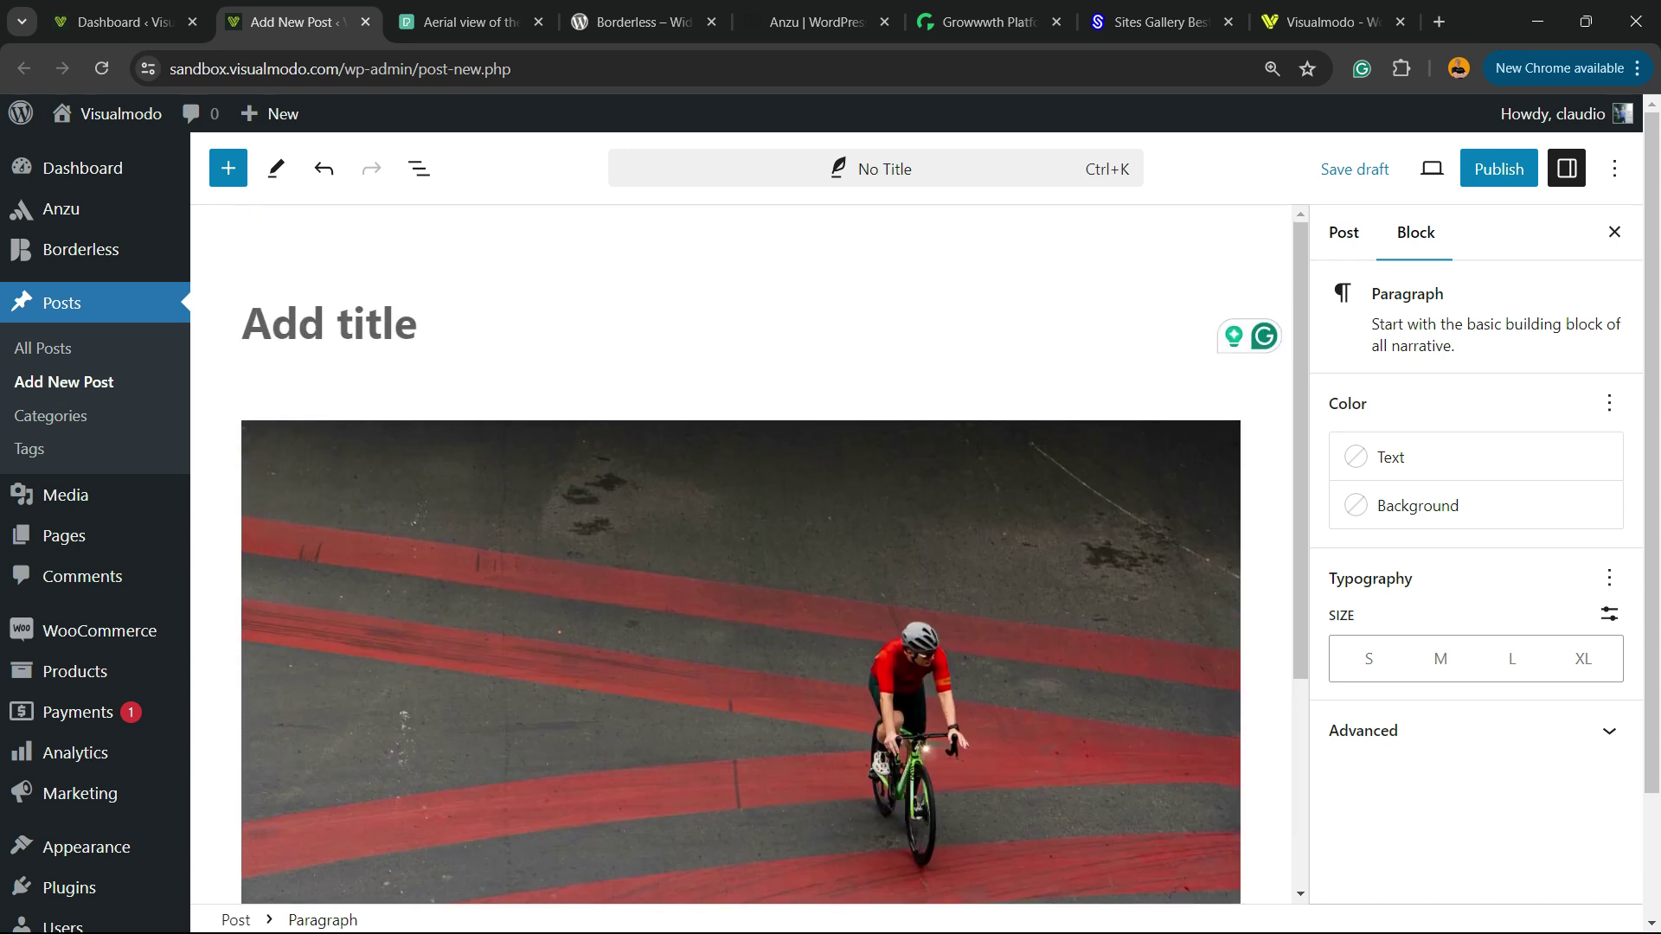
click(740, 658)
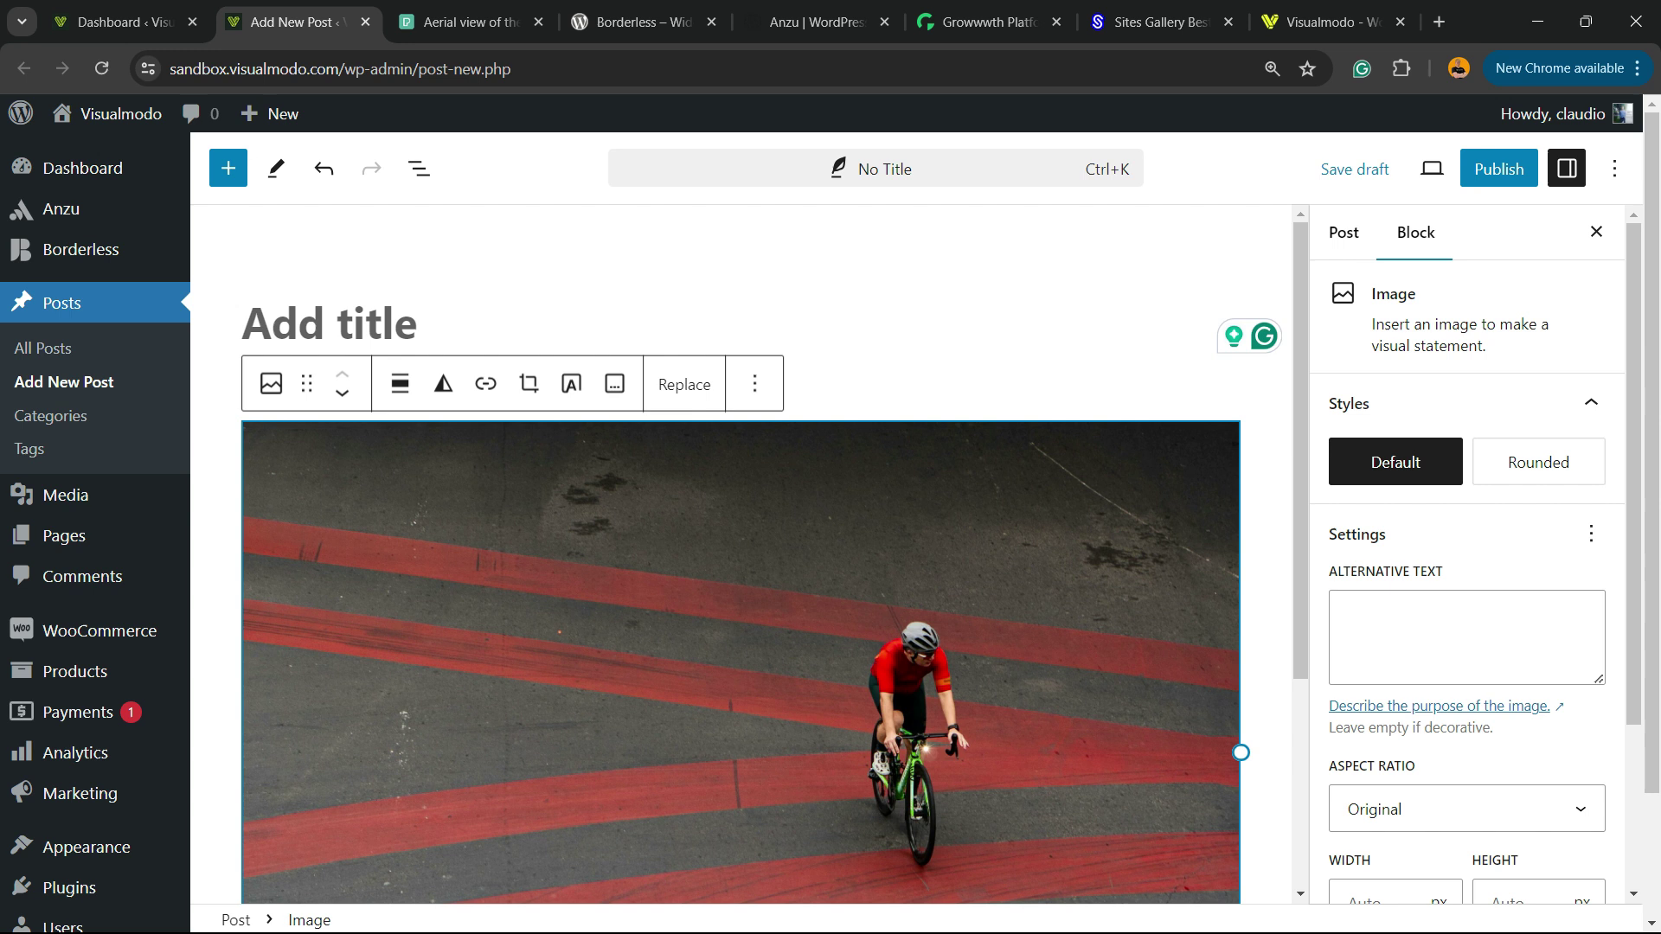
key(Delete)
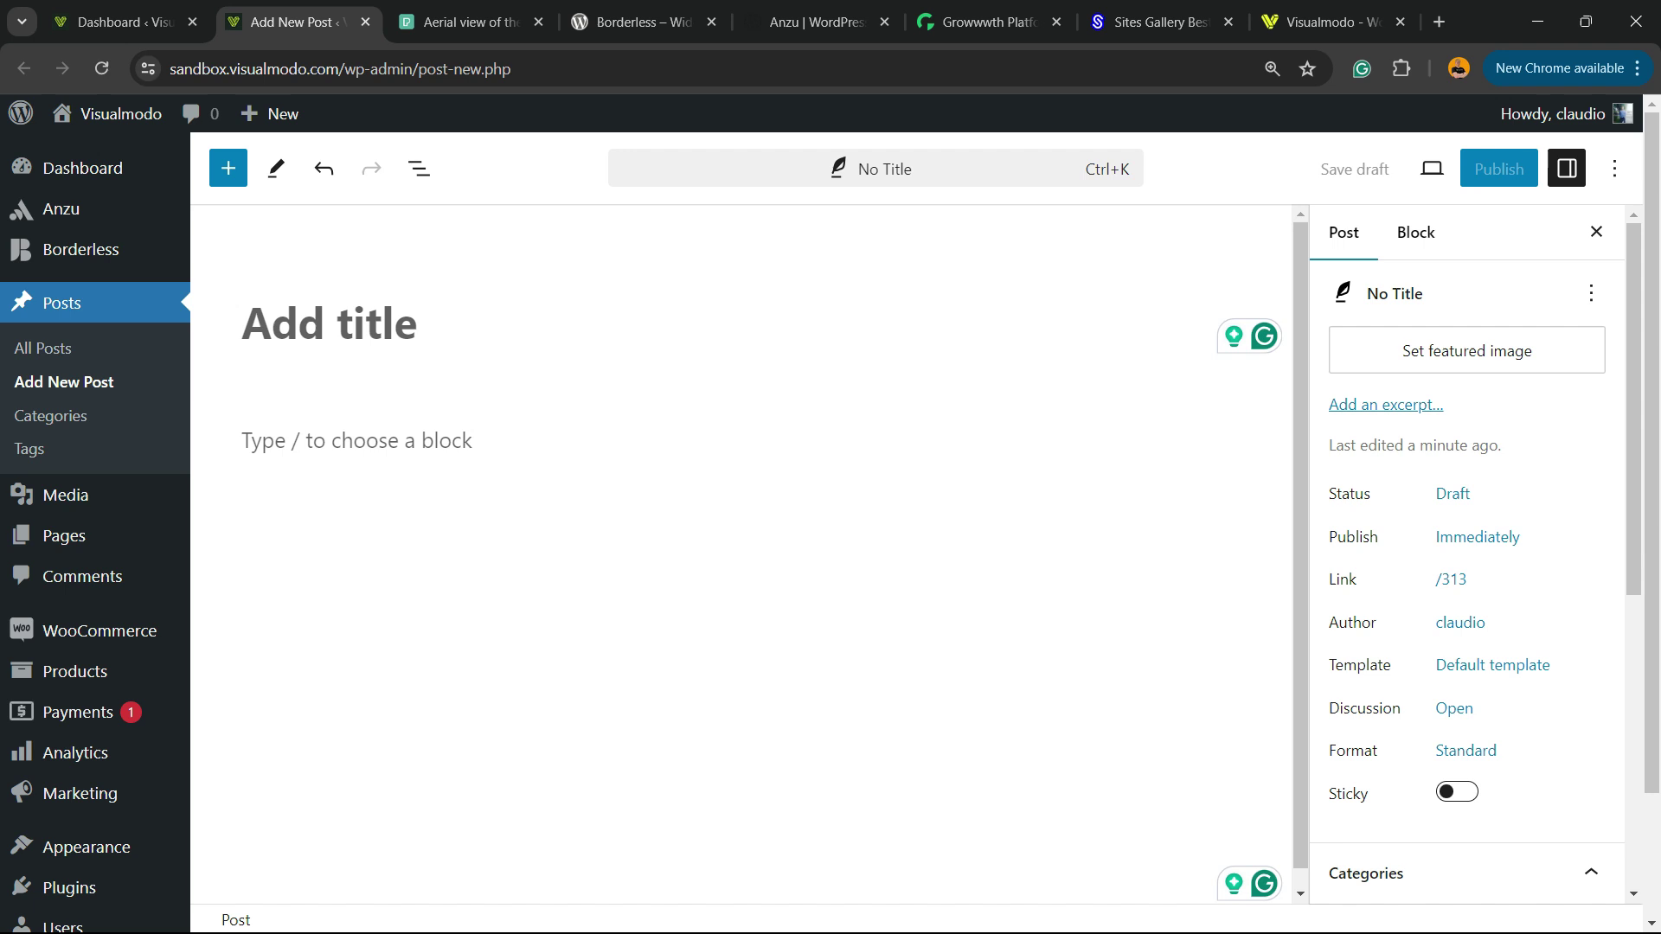
- Go back to the WordPress dashboard and open the Media Library
click(121, 21)
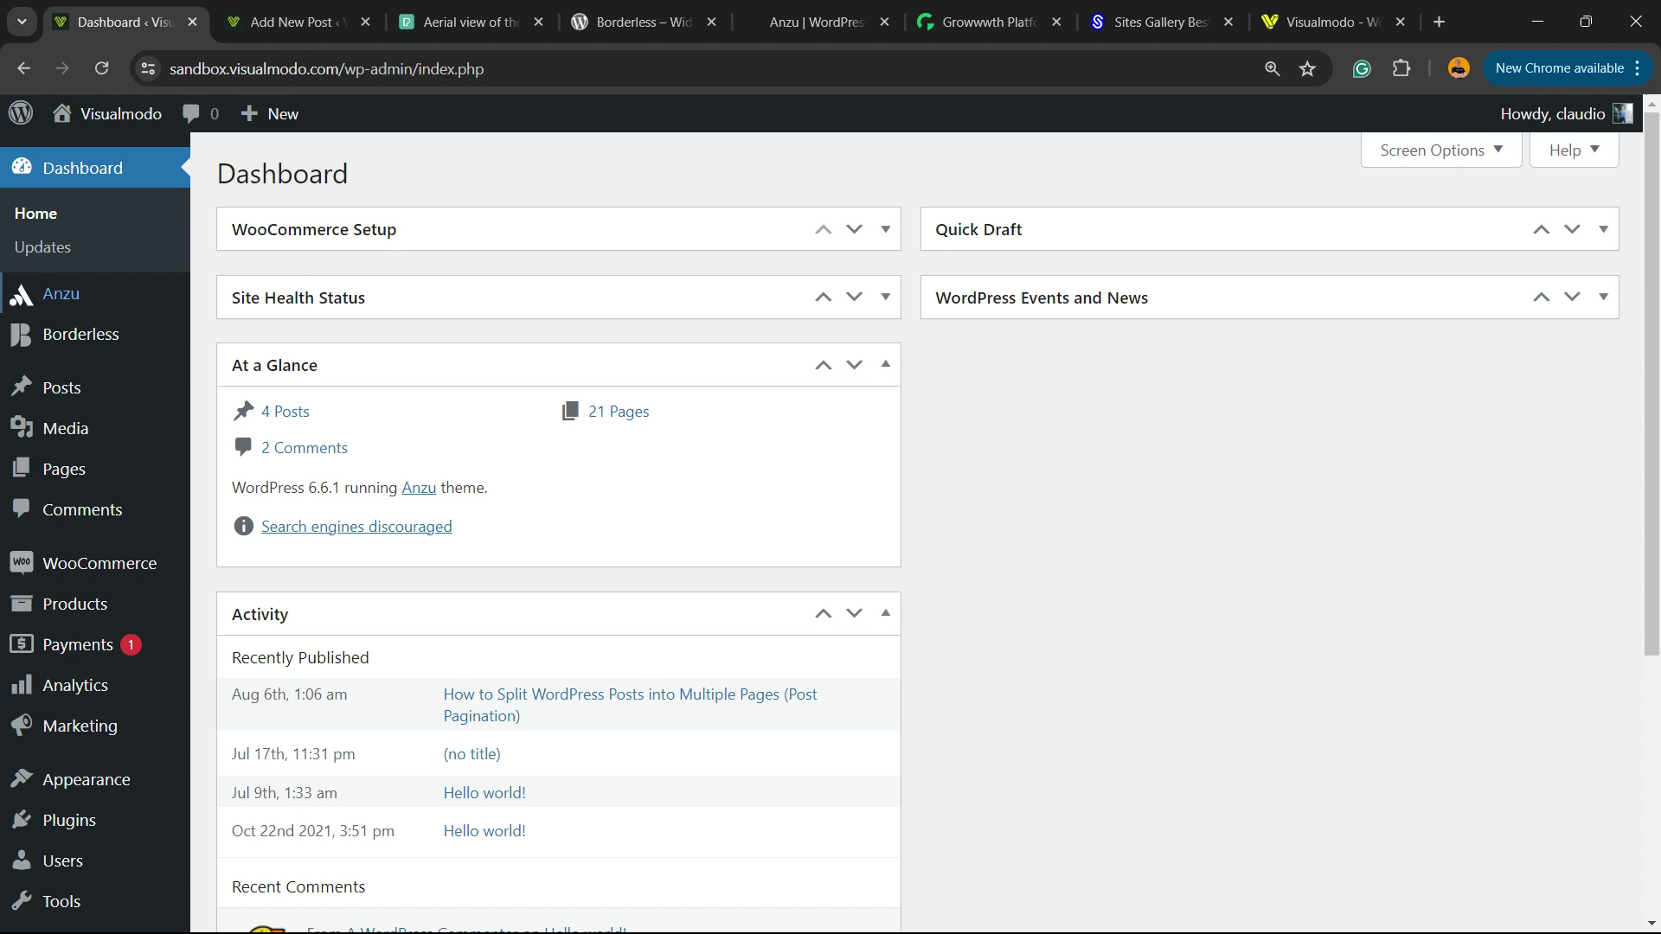
mouse_move(65, 428)
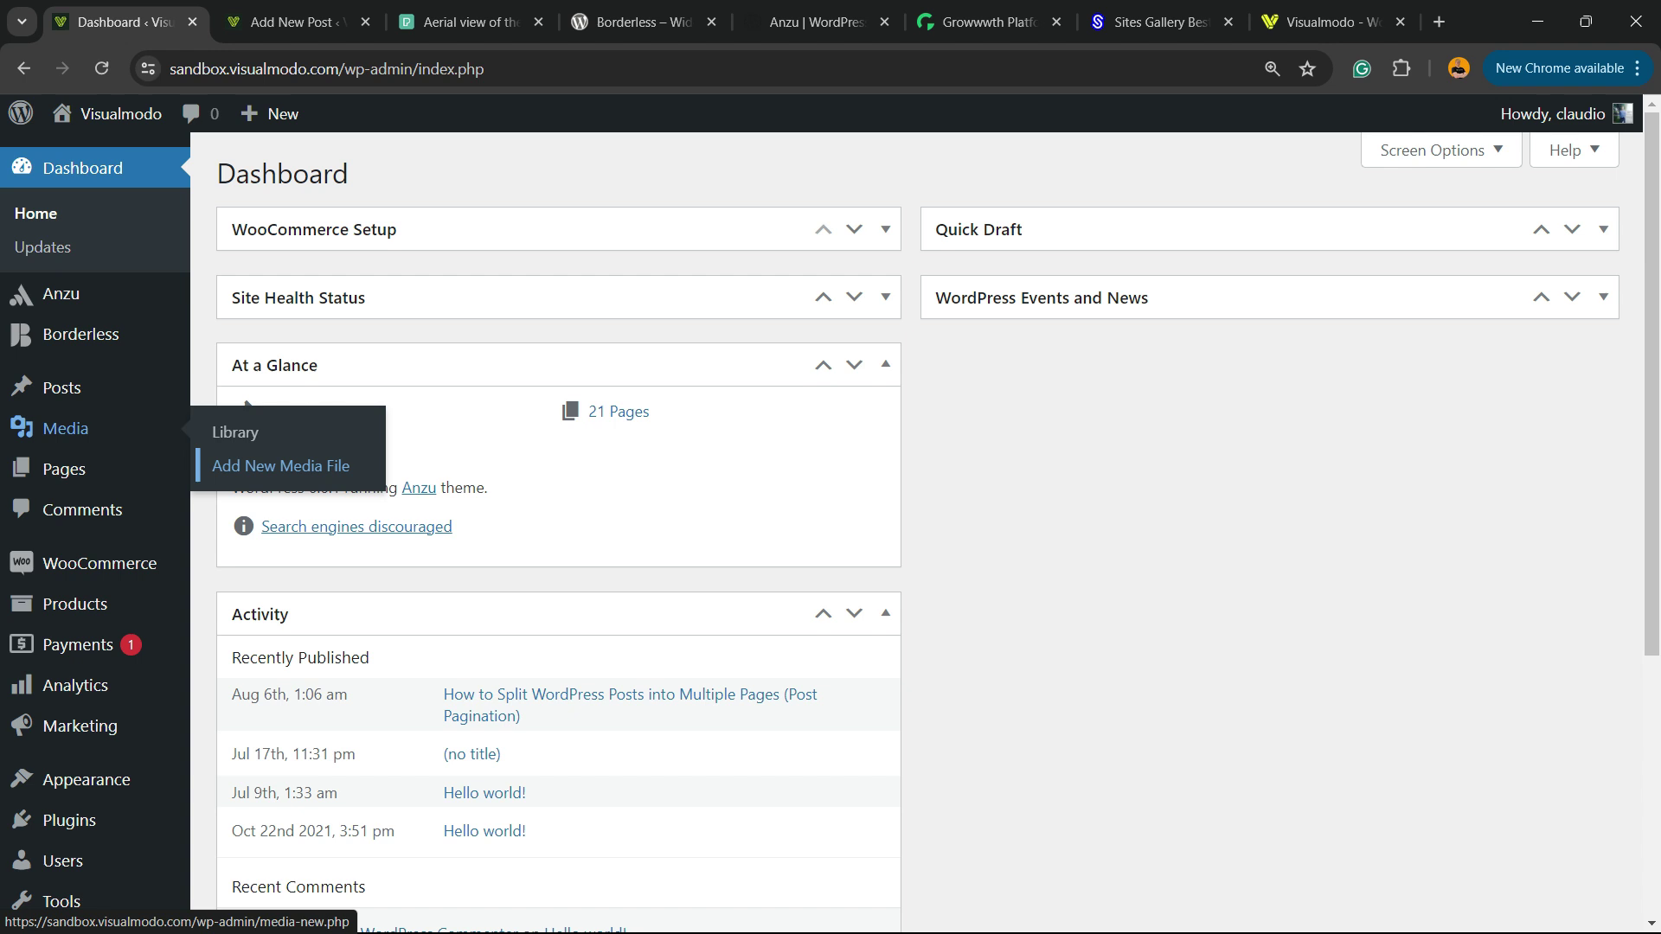
click(236, 432)
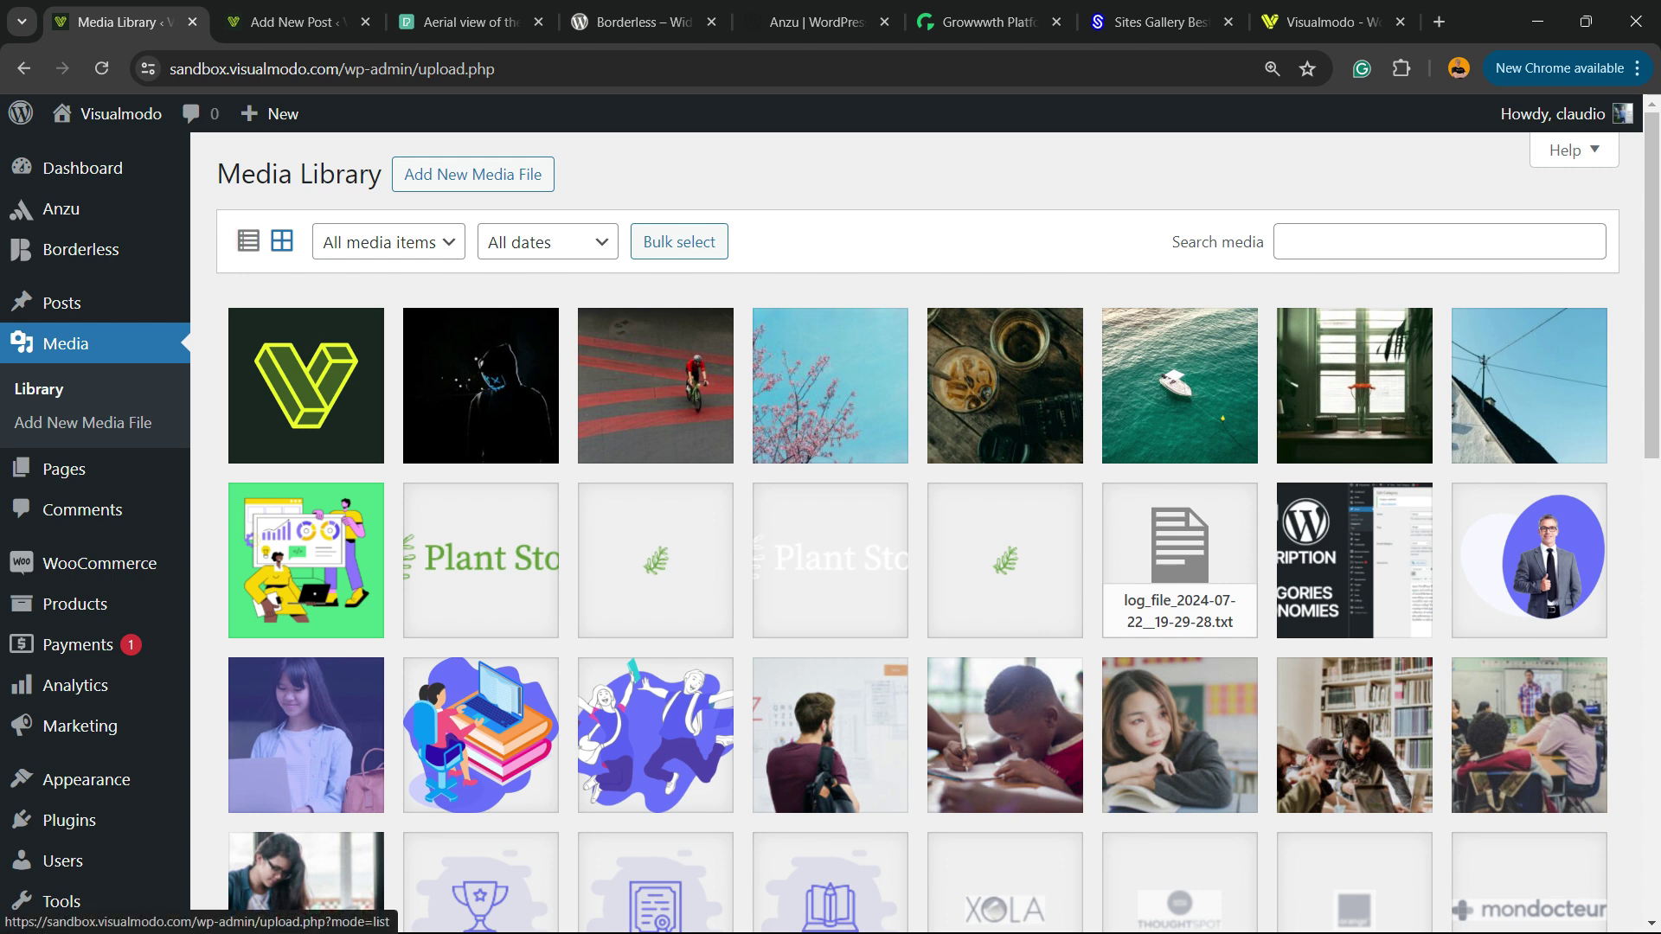
- Look through the media files in list view and in grid view
click(248, 240)
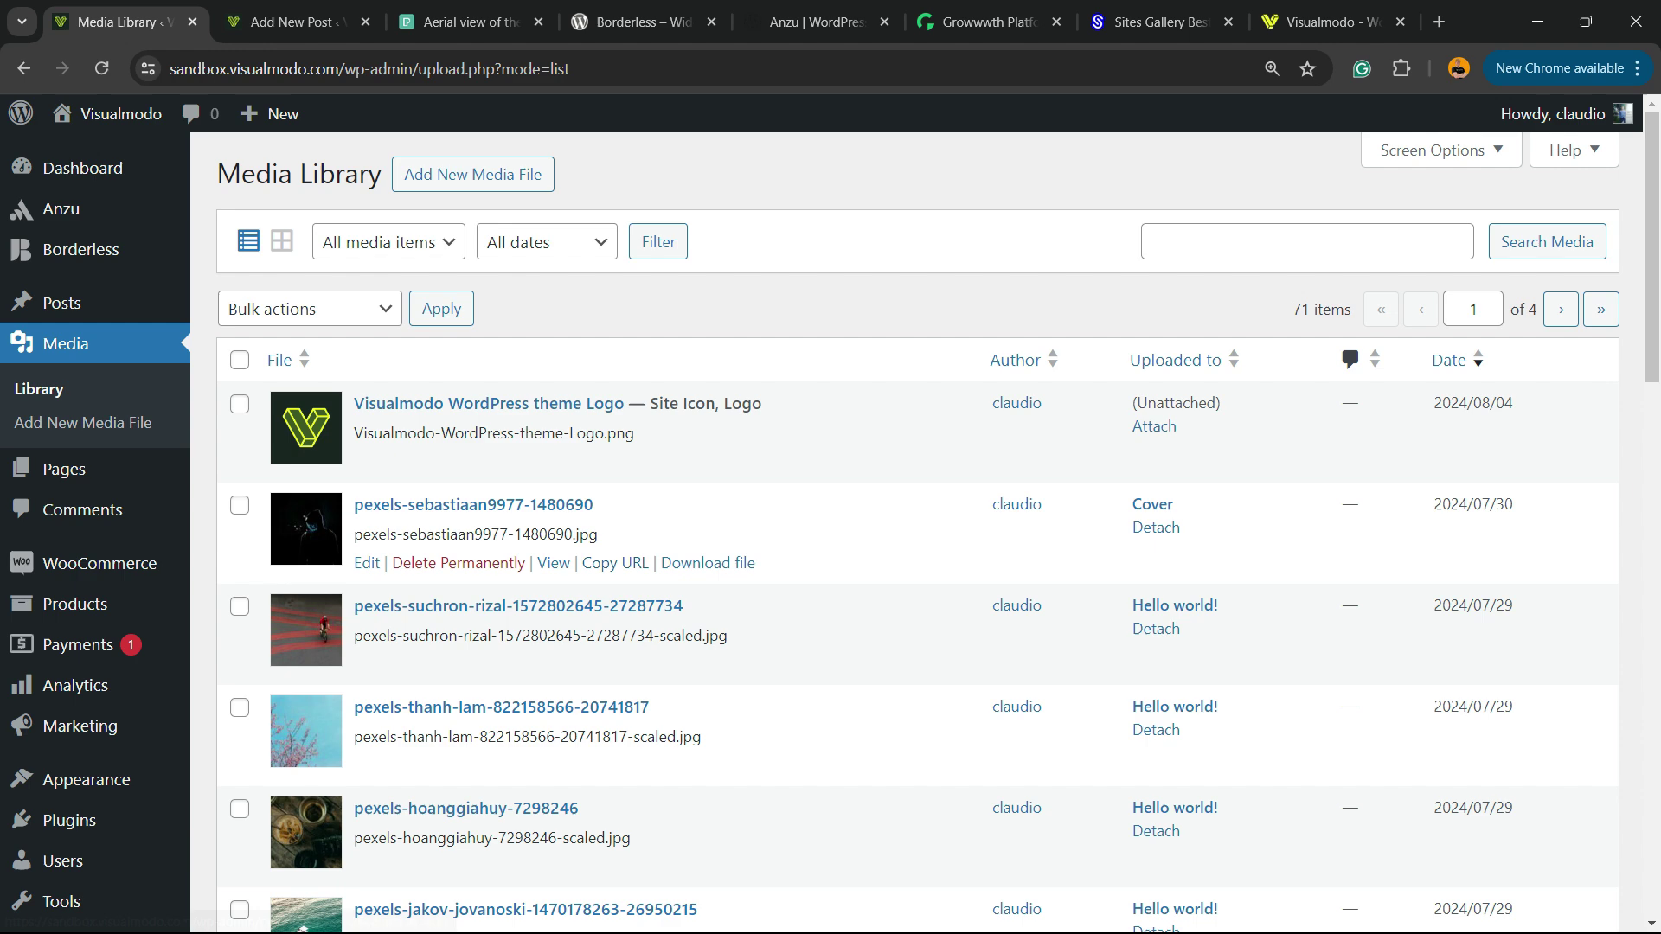
scroll(916, 533, down, 10)
scroll(917, 533, up, 10)
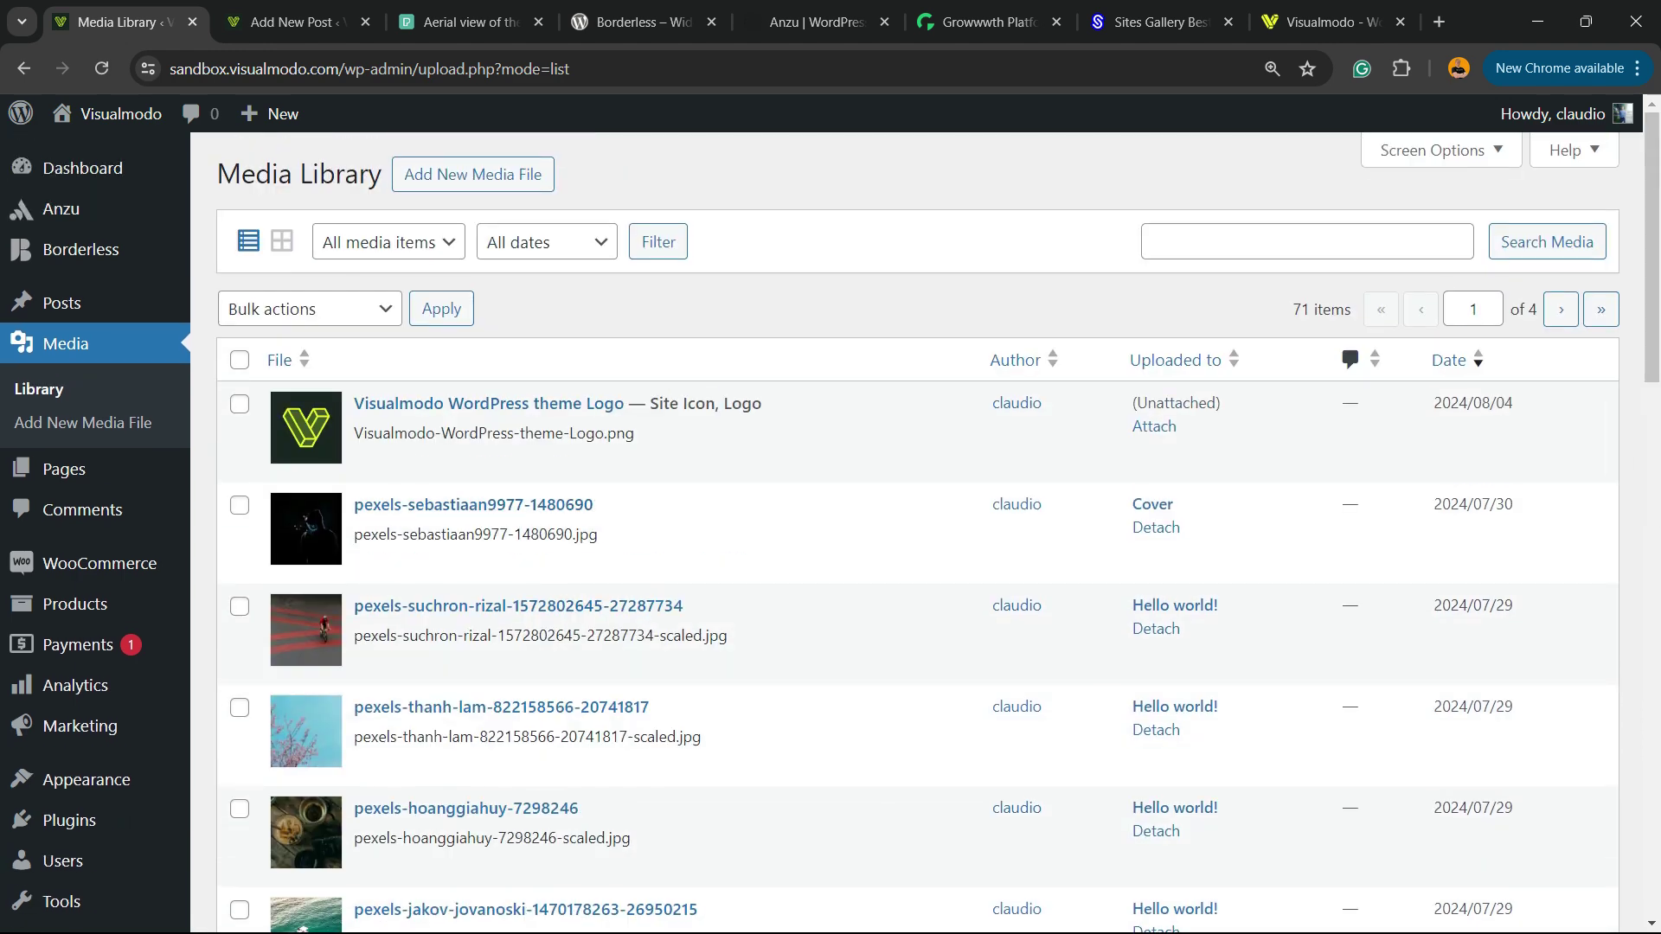
click(281, 241)
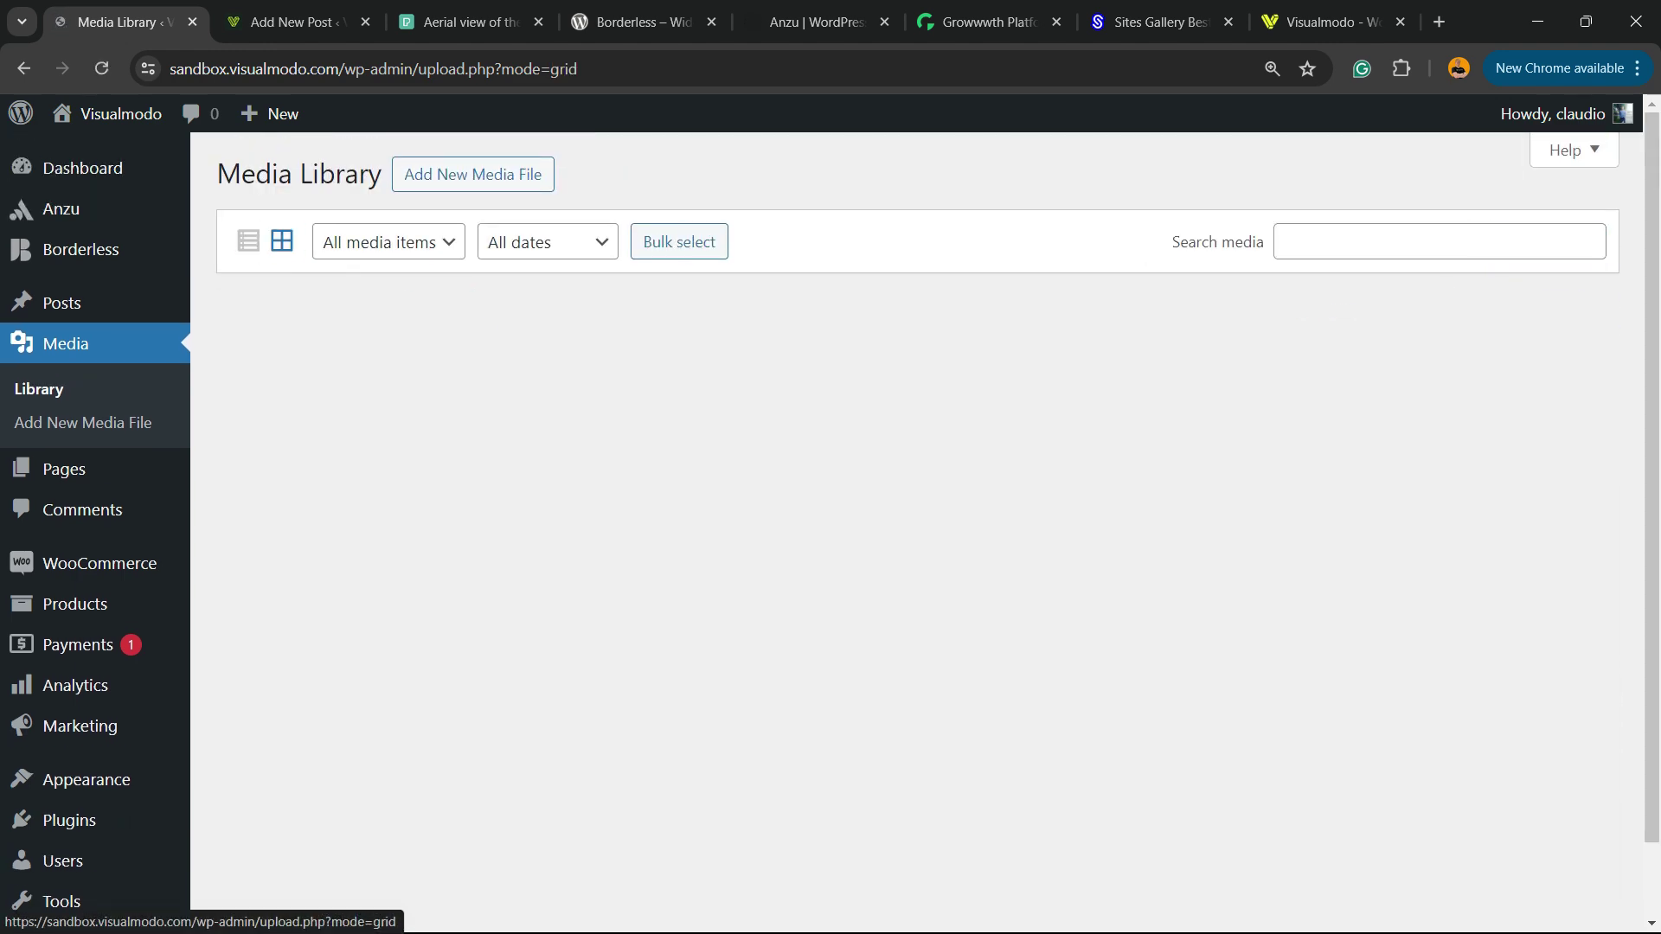
scroll(917, 533, down, 13)
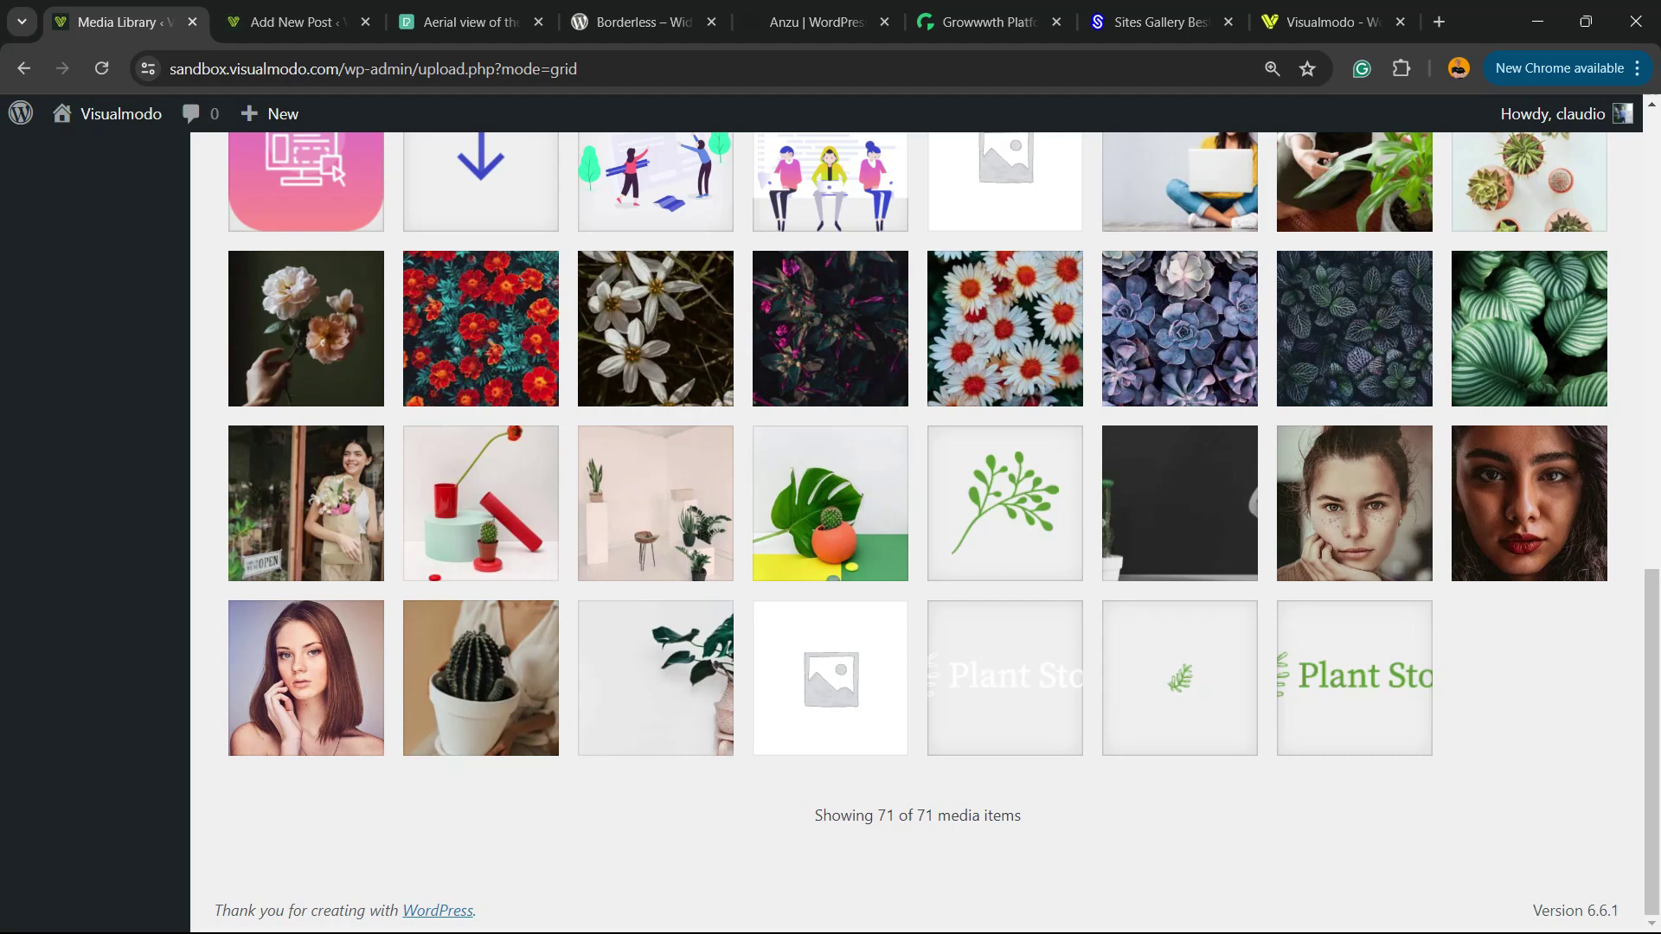
scroll(917, 532, up, 13)
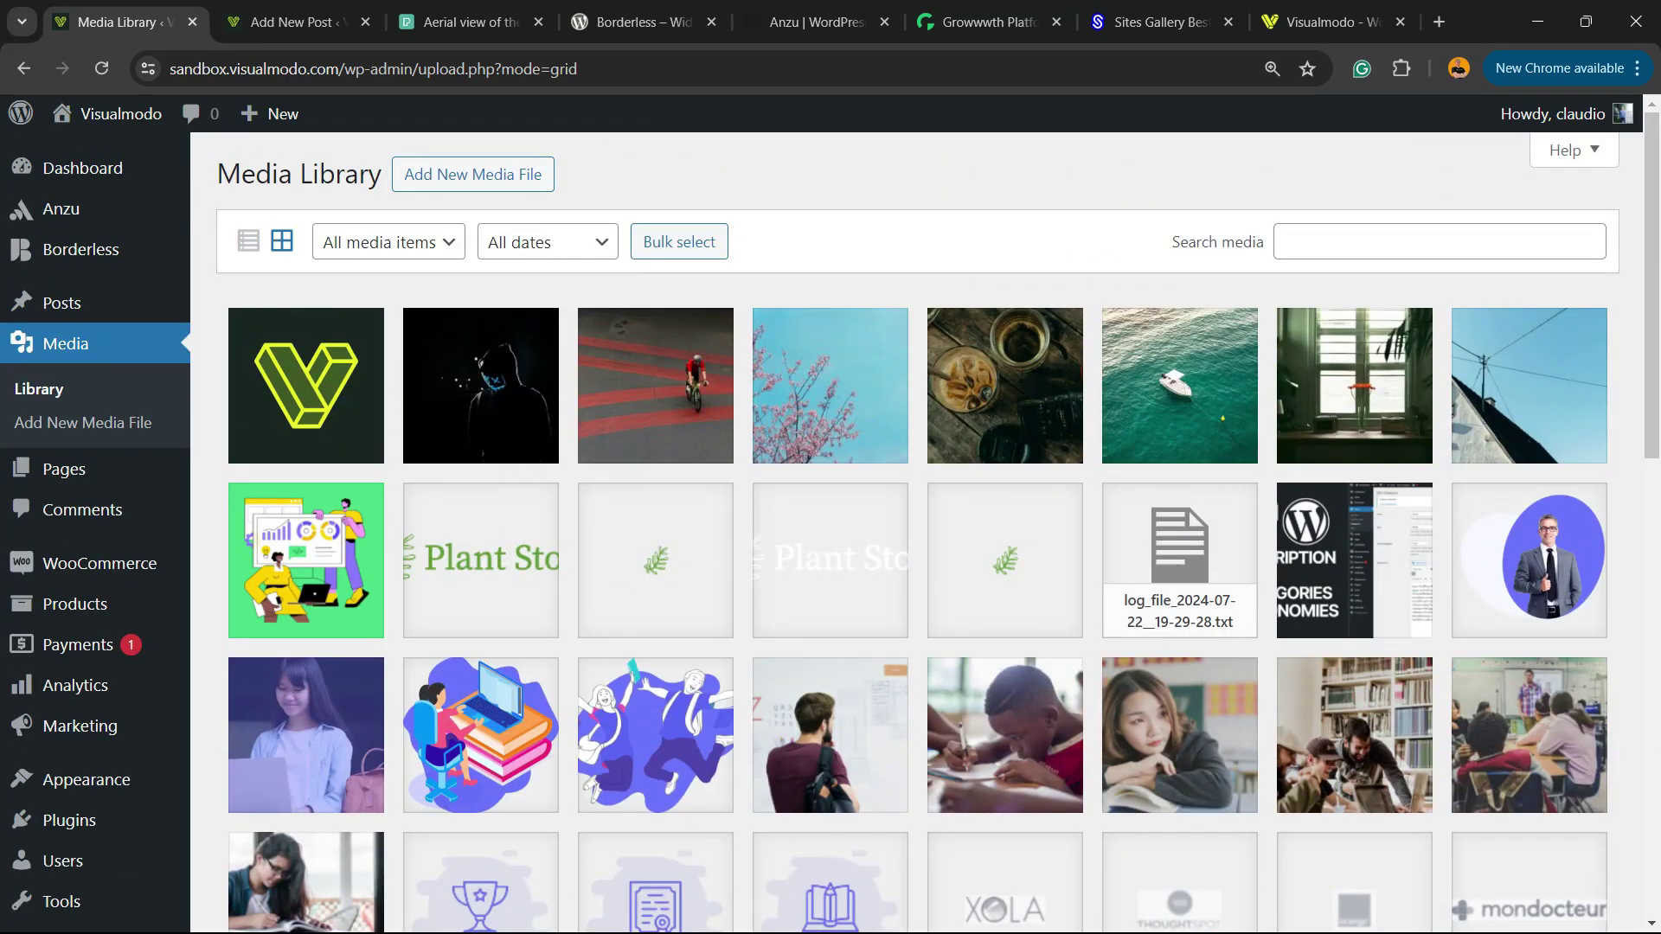
- Copy the cyclist image's file URL from its attachment details and close the details
click(654, 385)
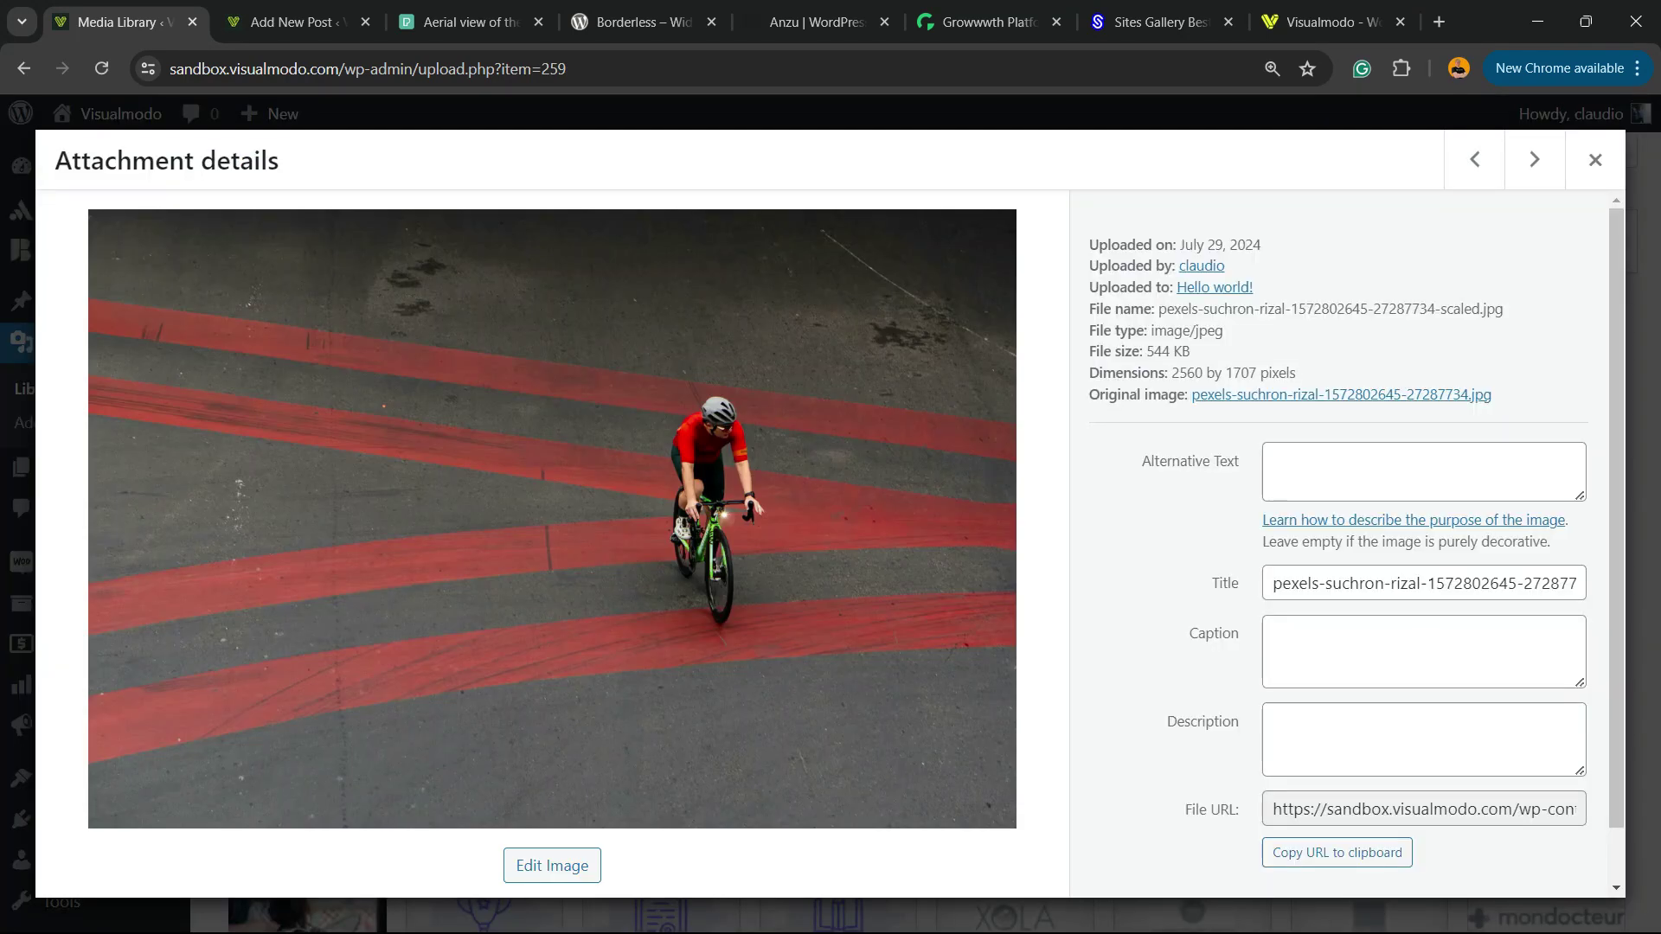
scroll(1355, 549, down, 1)
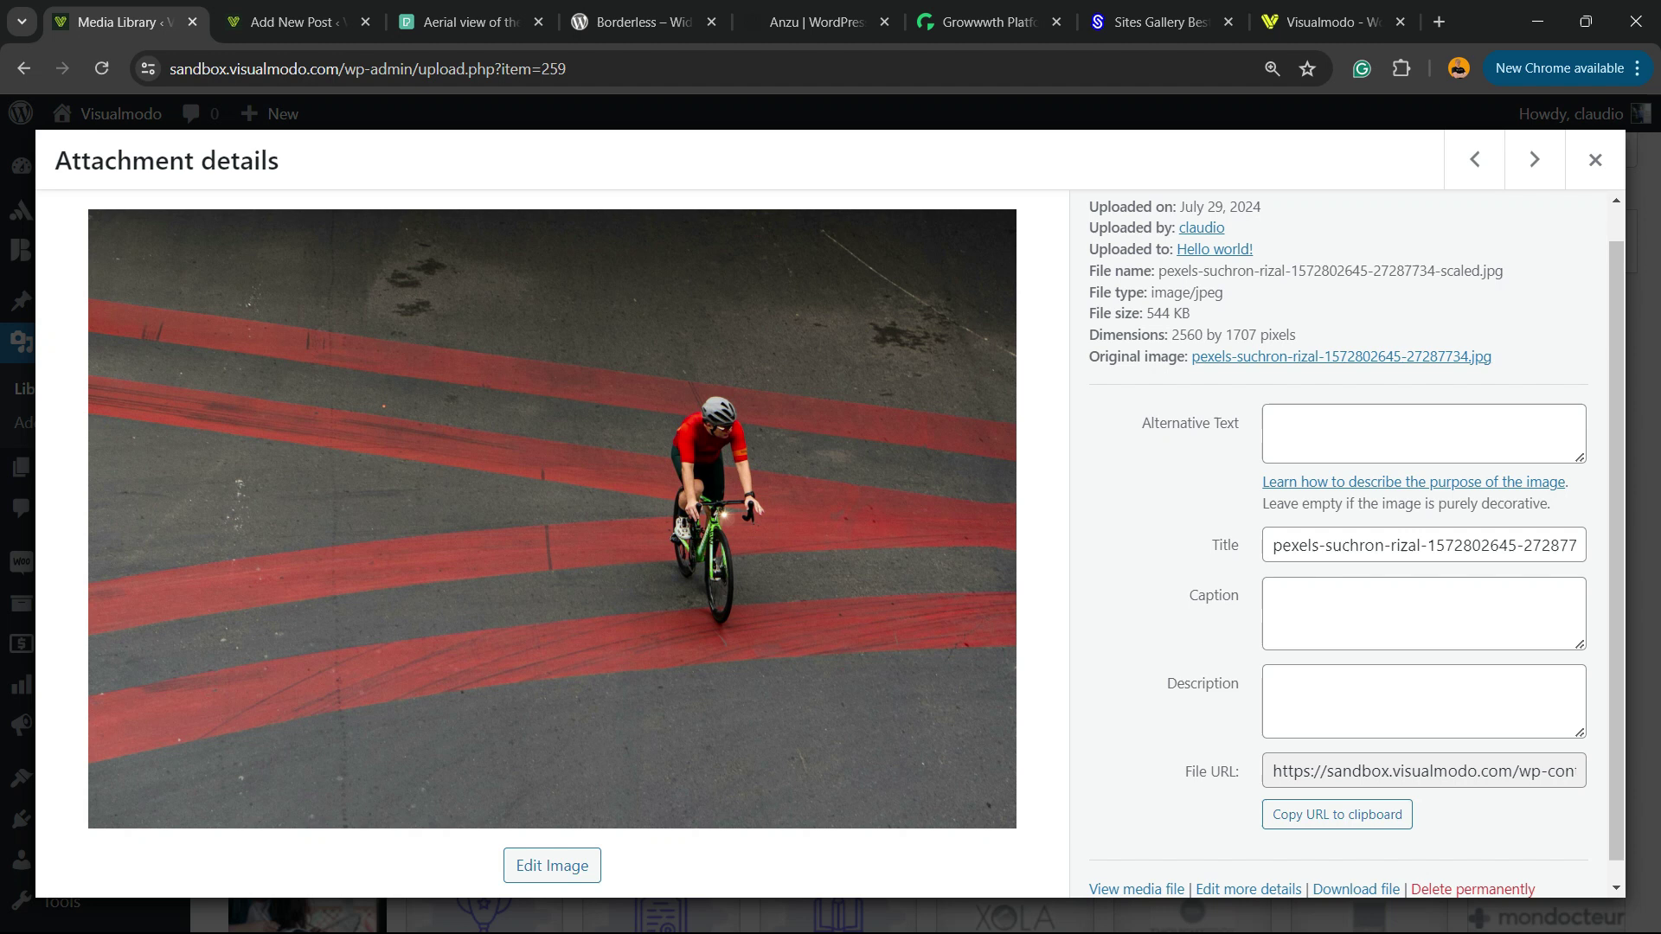
drag(1184, 749, 1239, 750)
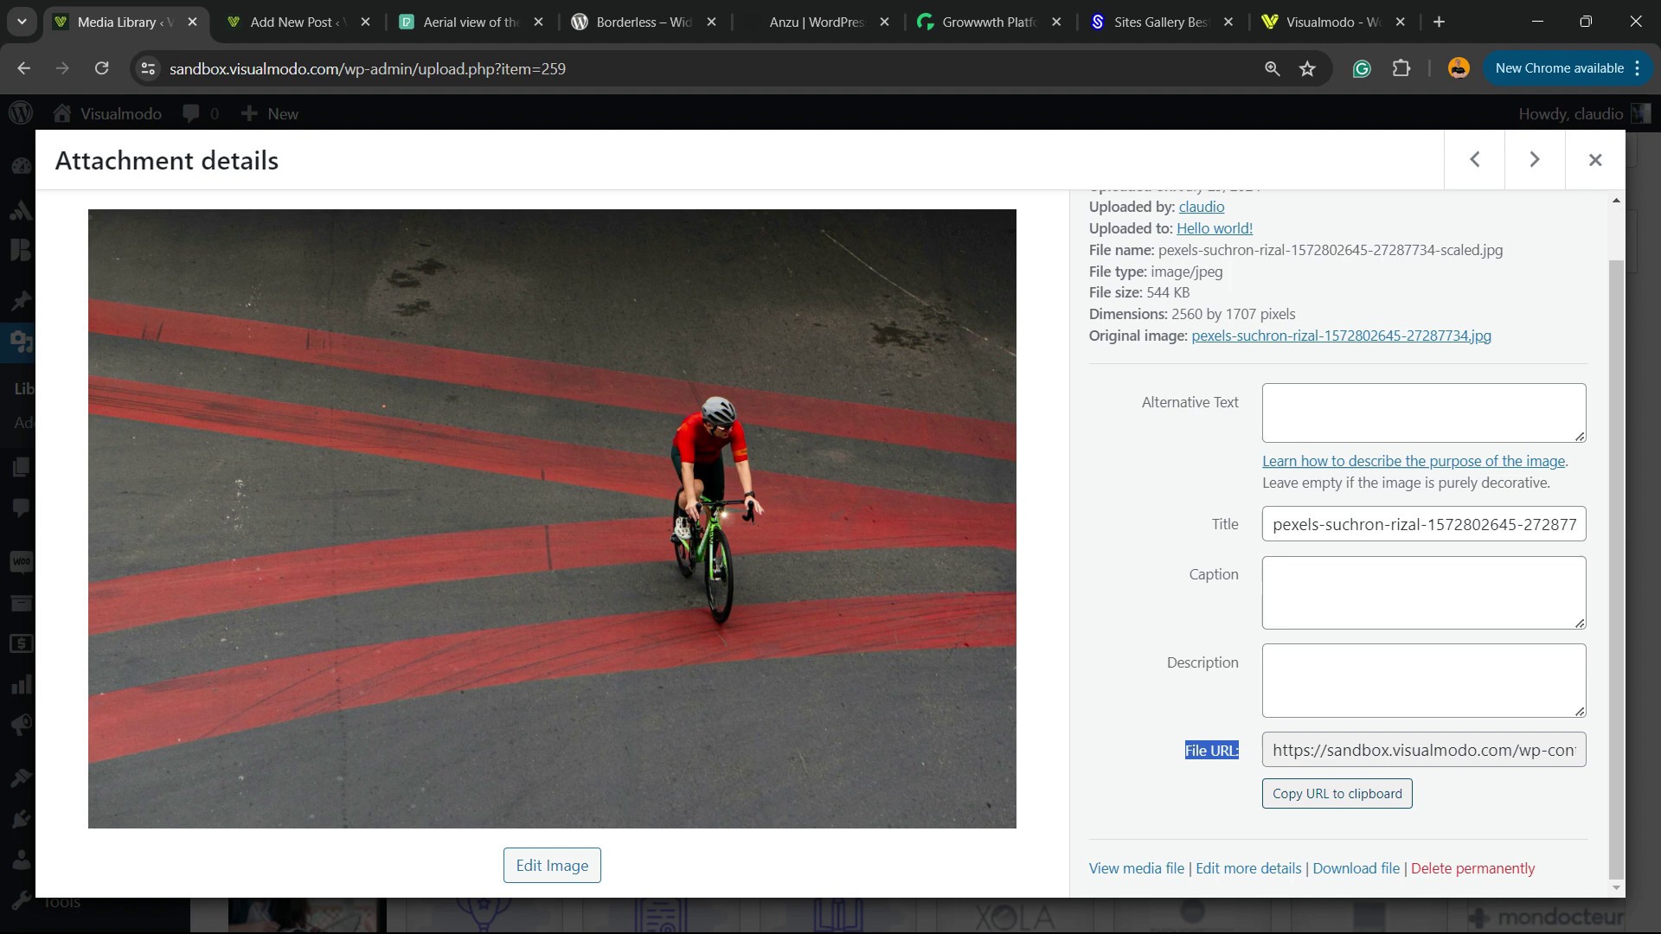
click(1336, 793)
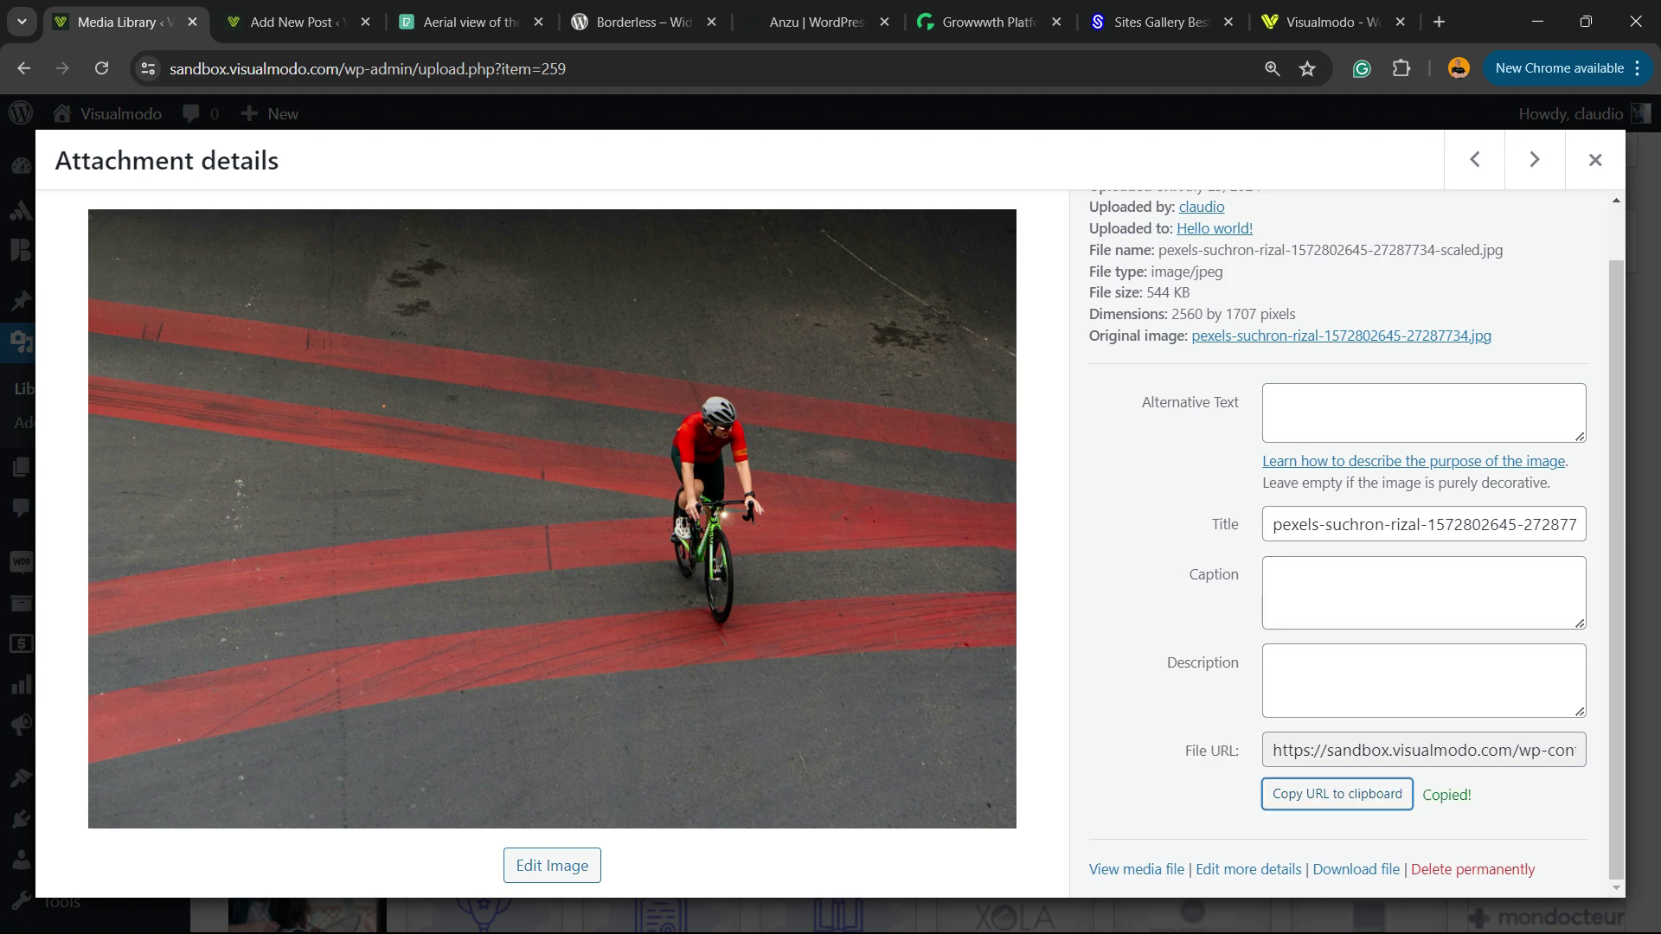
click(1595, 159)
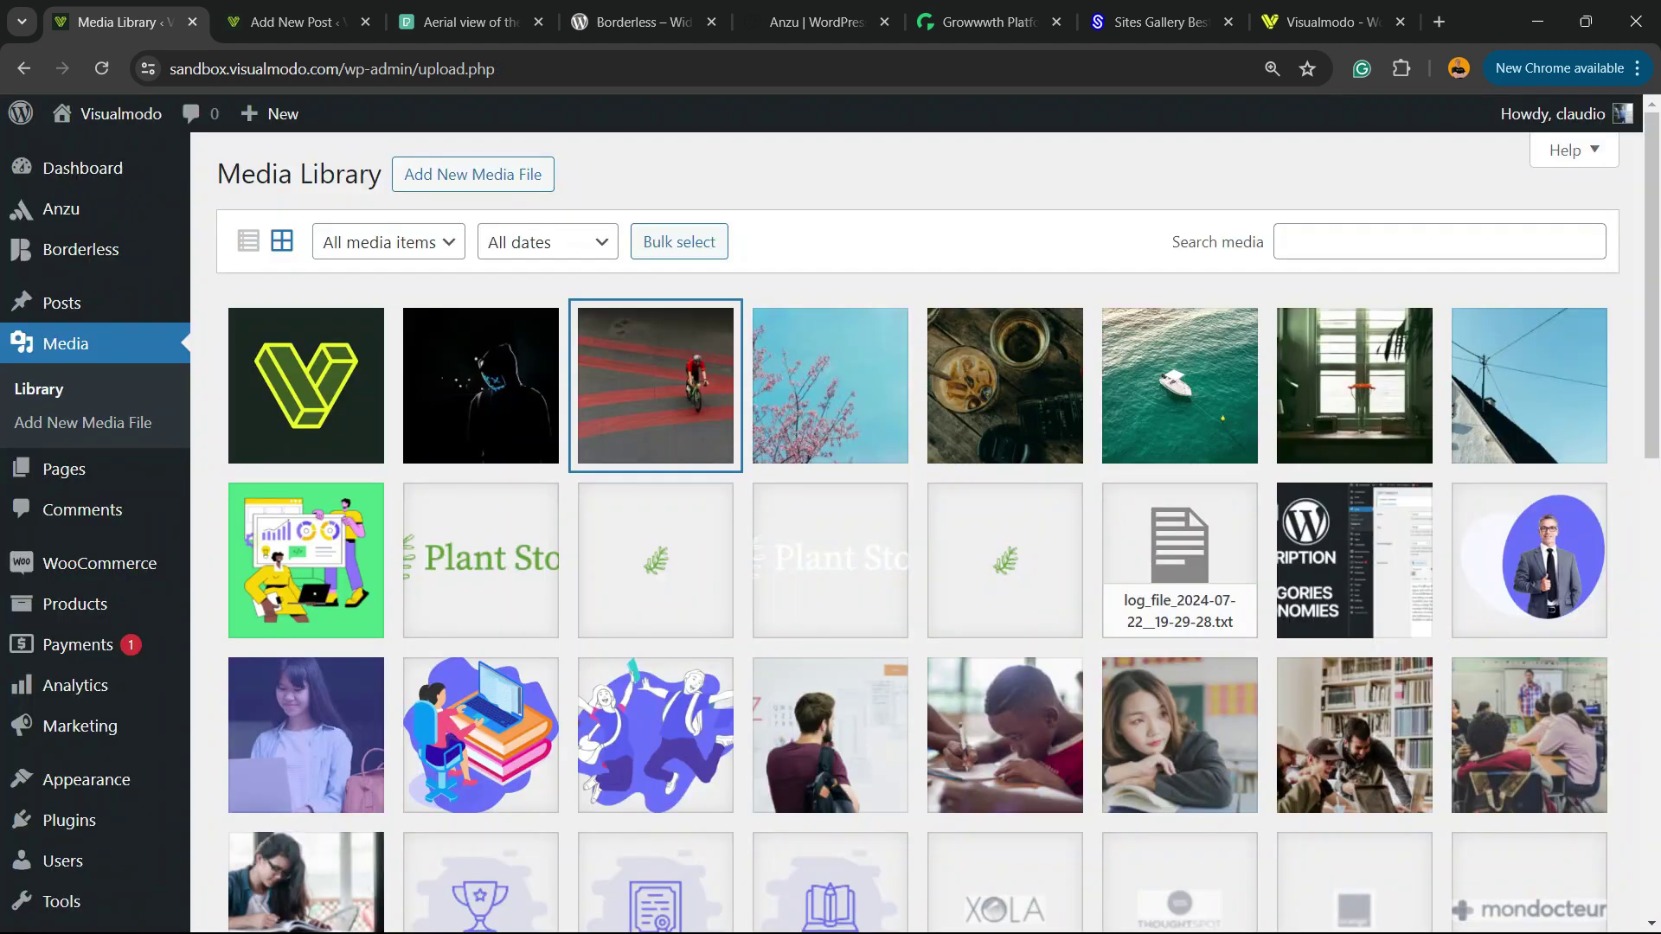
click(248, 242)
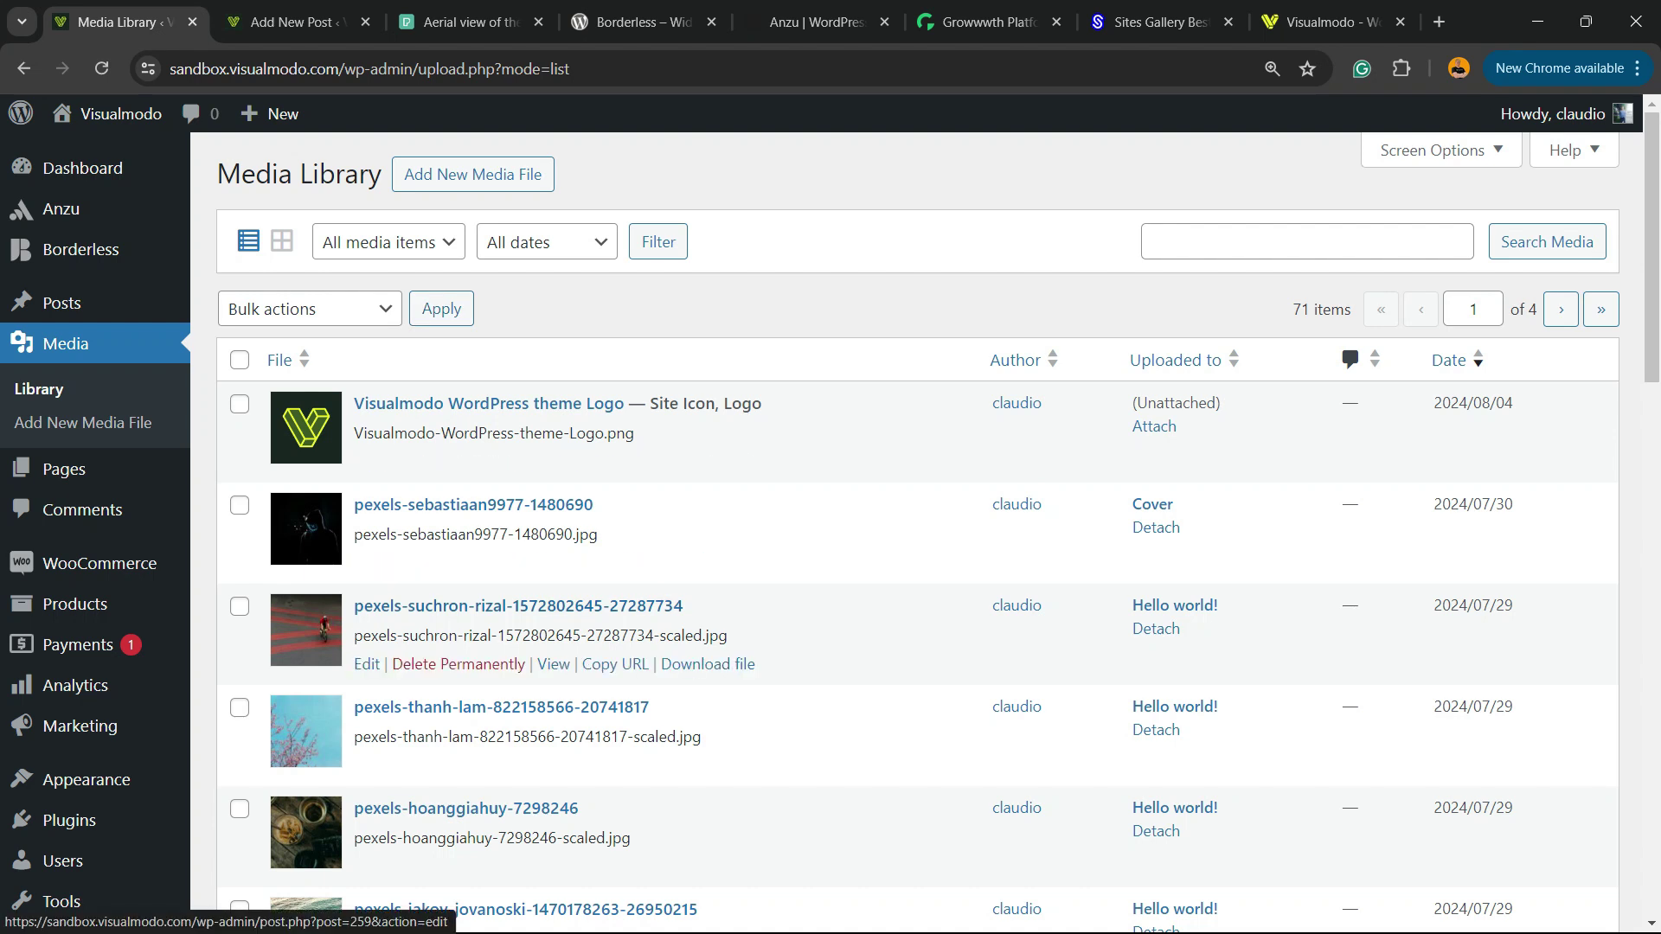
click(615, 664)
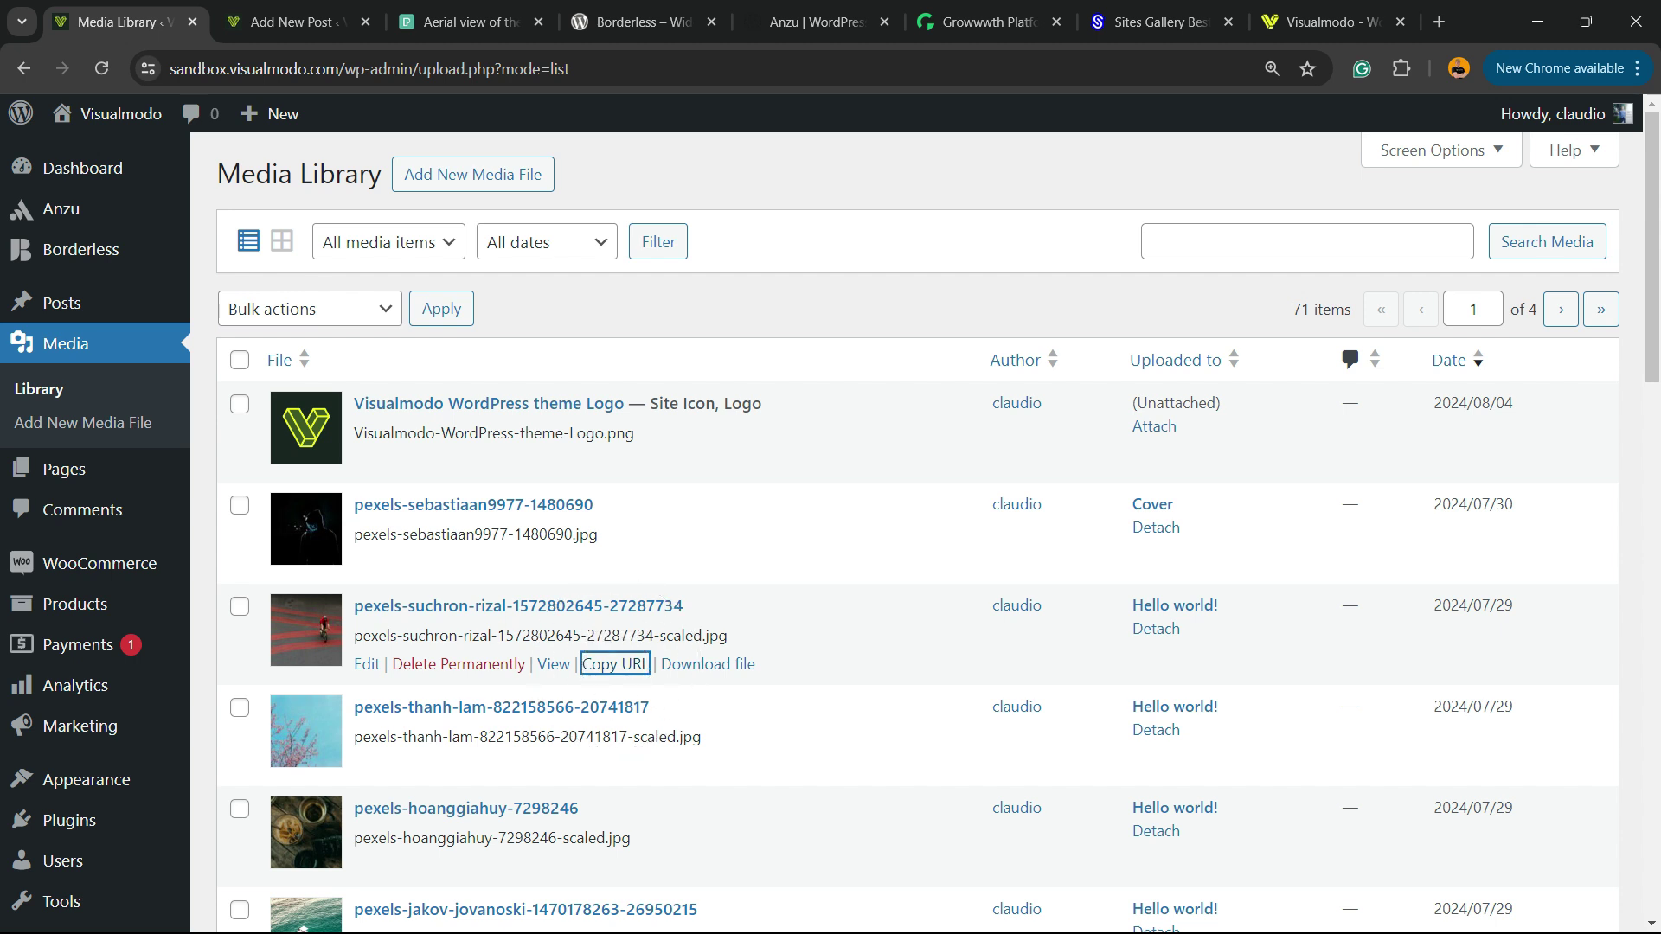
- Switch to the new post draft and add an Image block to its empty content
key(ctrl+Tab)
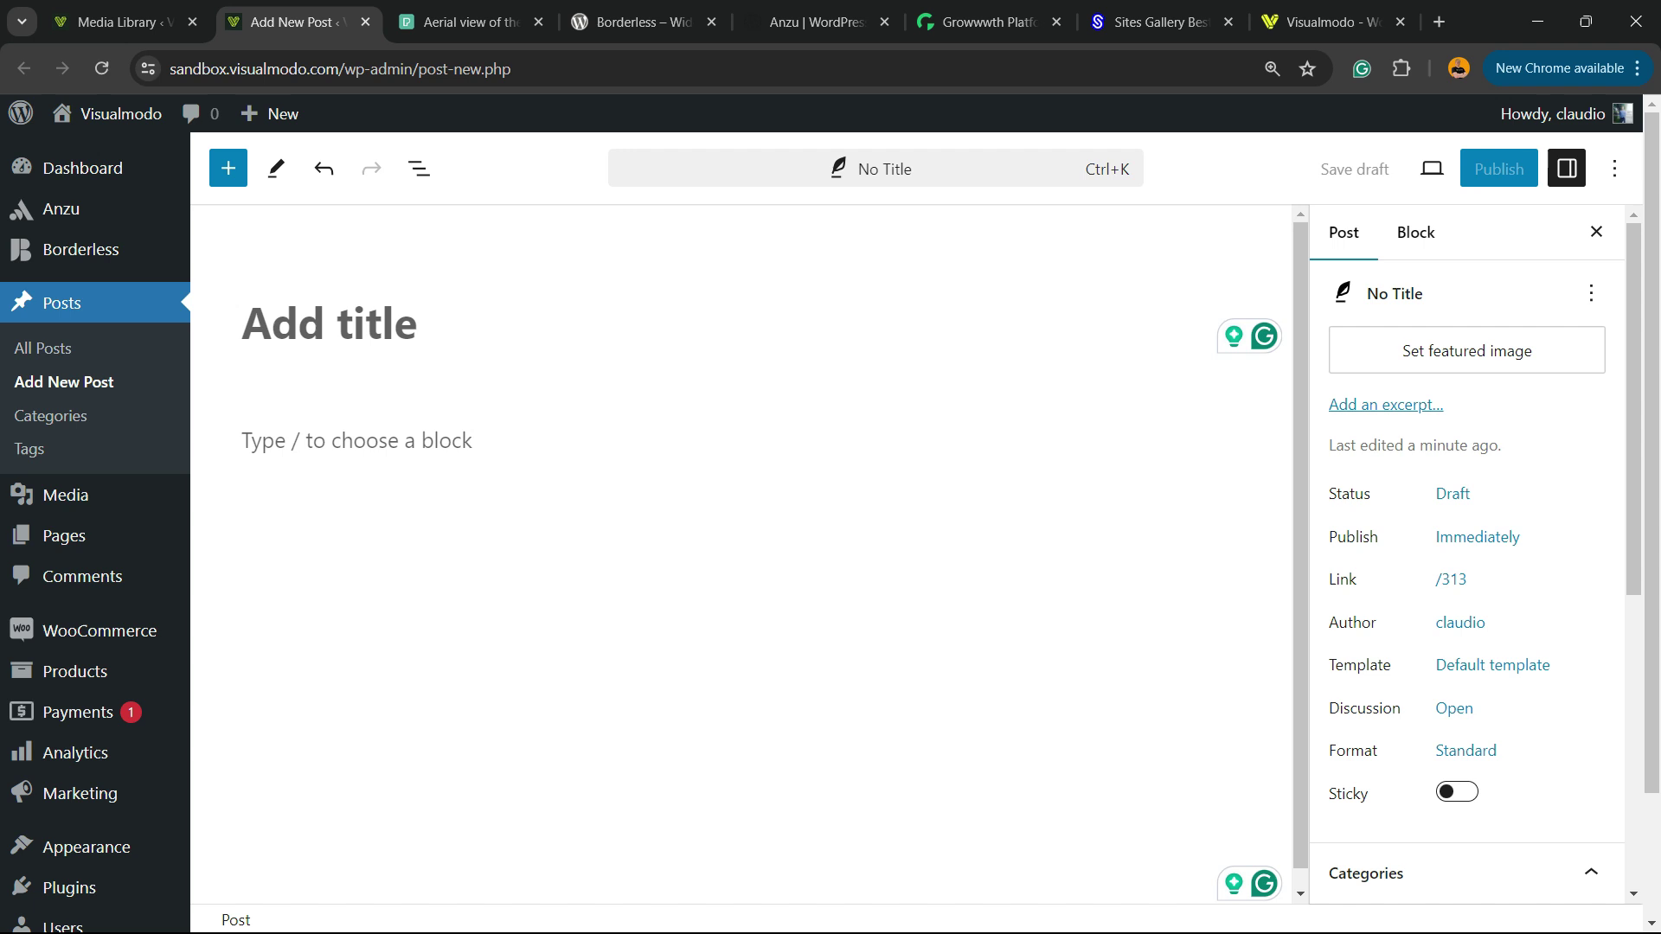
click(242, 439)
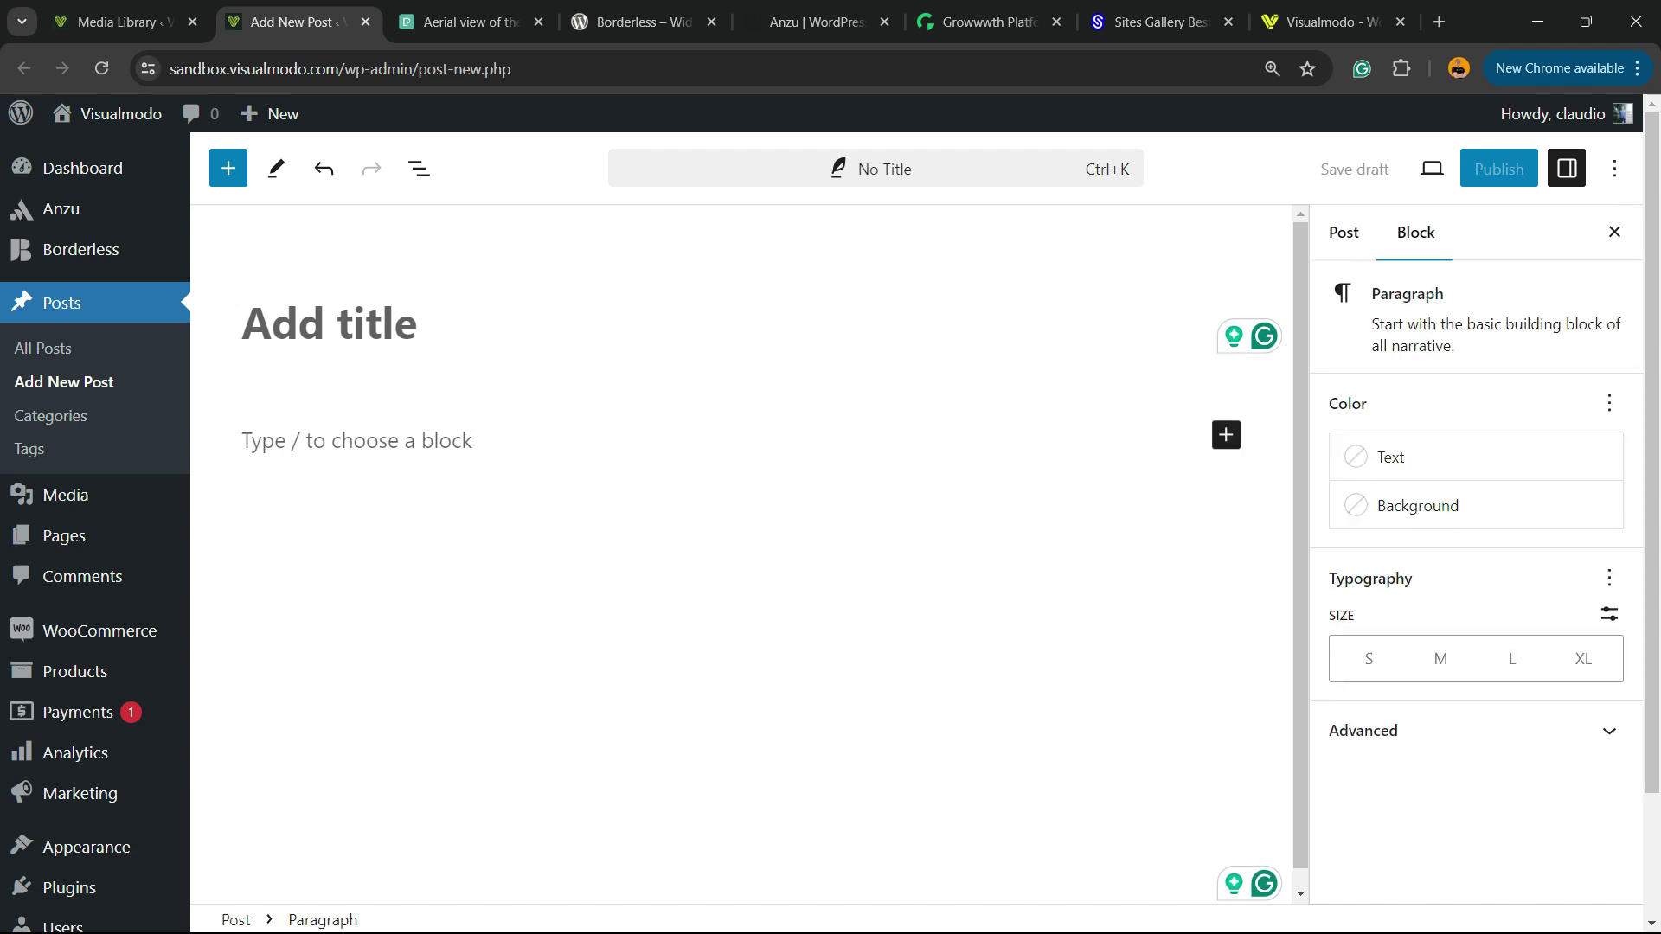
click(1226, 435)
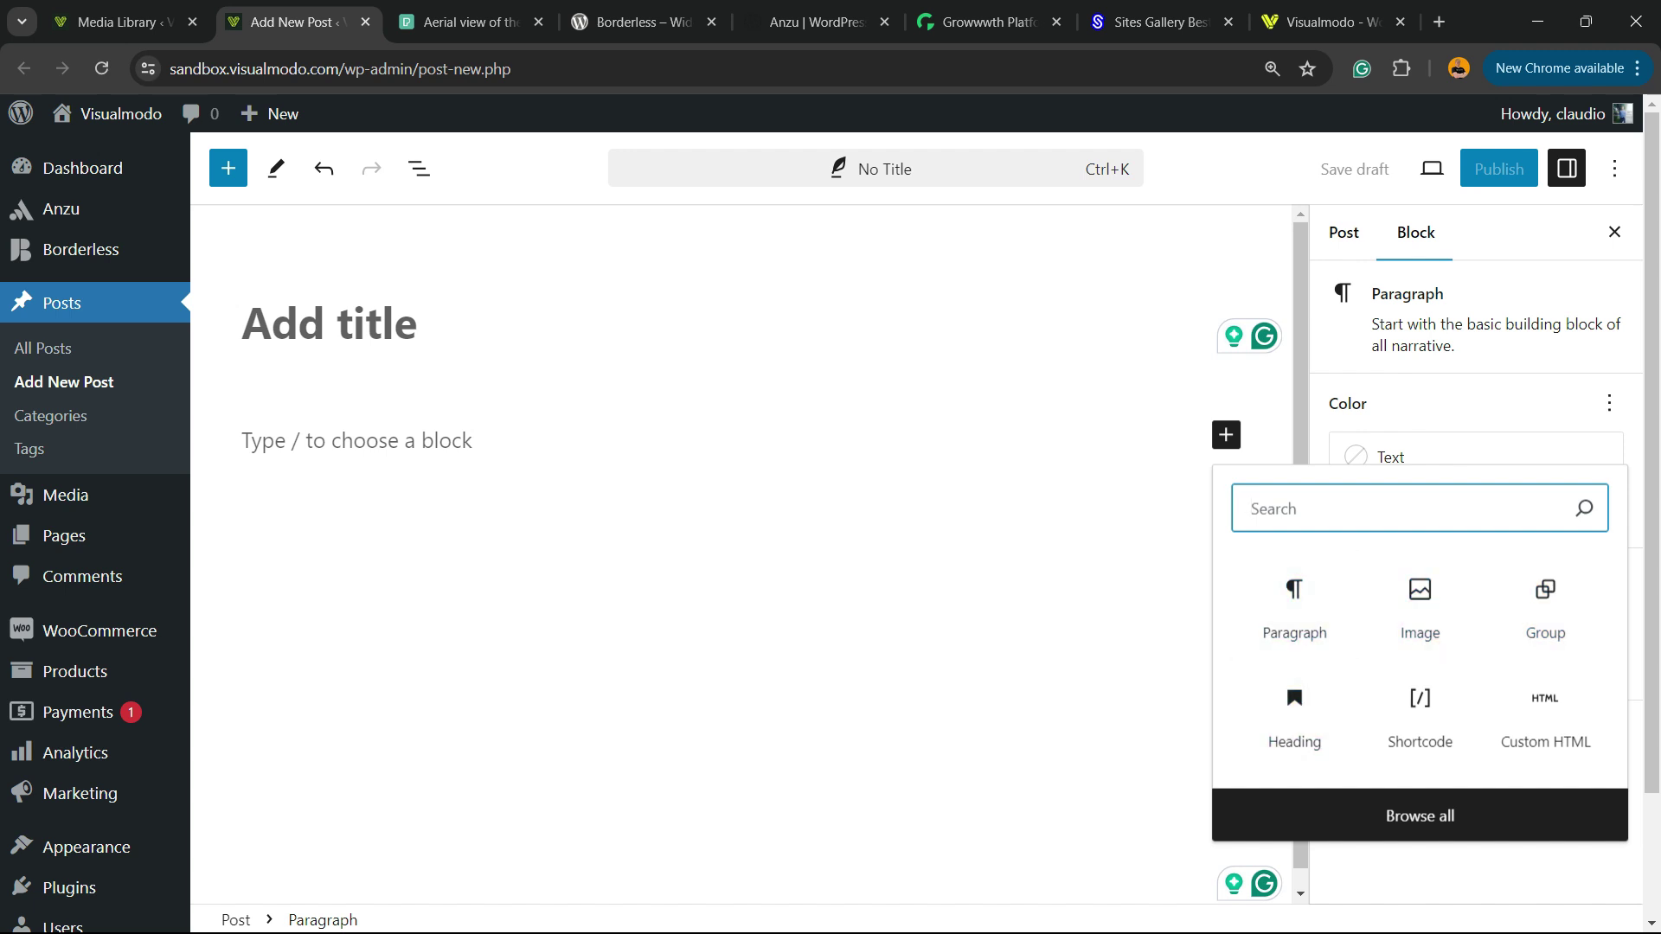
text(im)
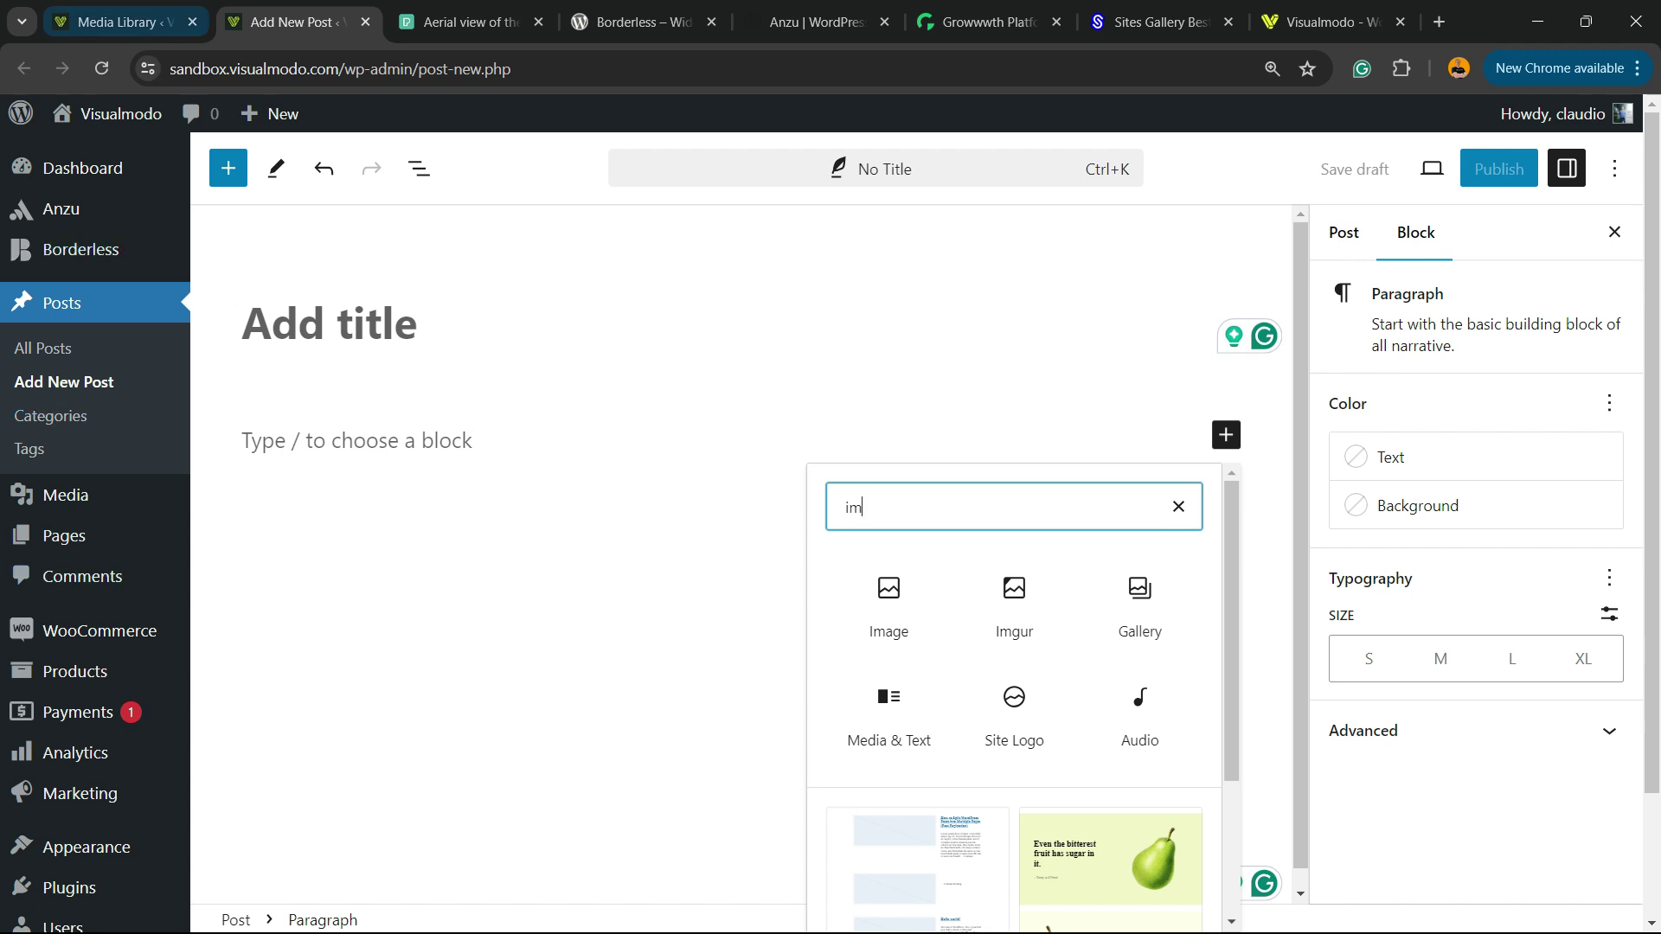
click(888, 597)
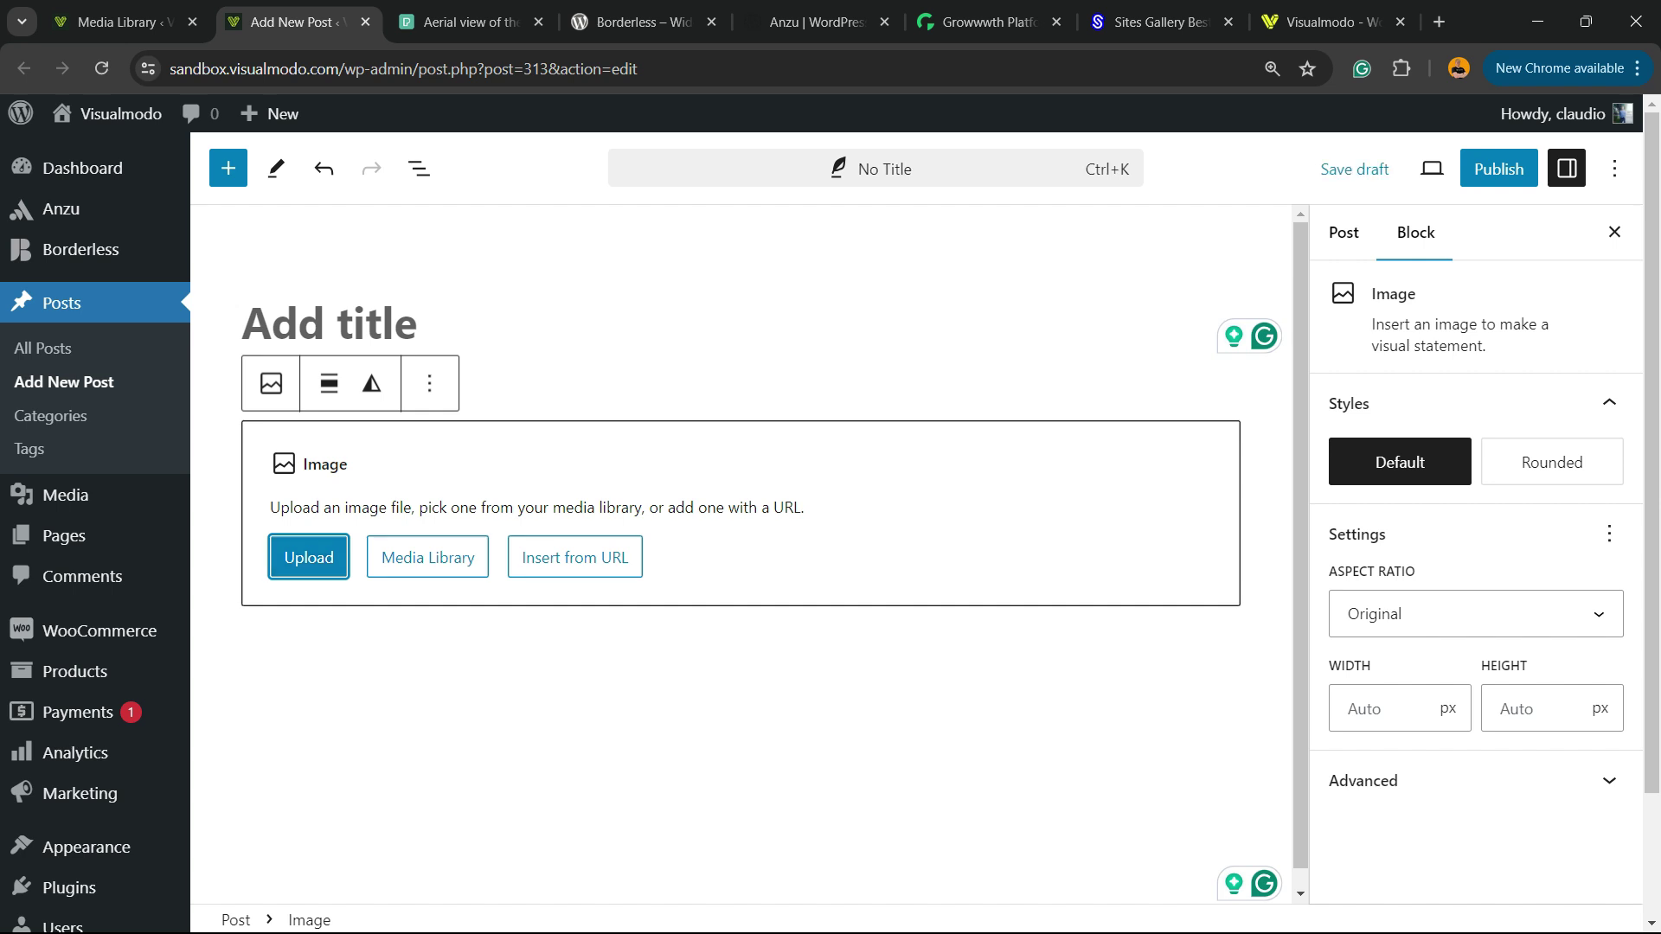
- Insert the cyclist image into the Image block from the copied file URL and check it in the post
click(574, 557)
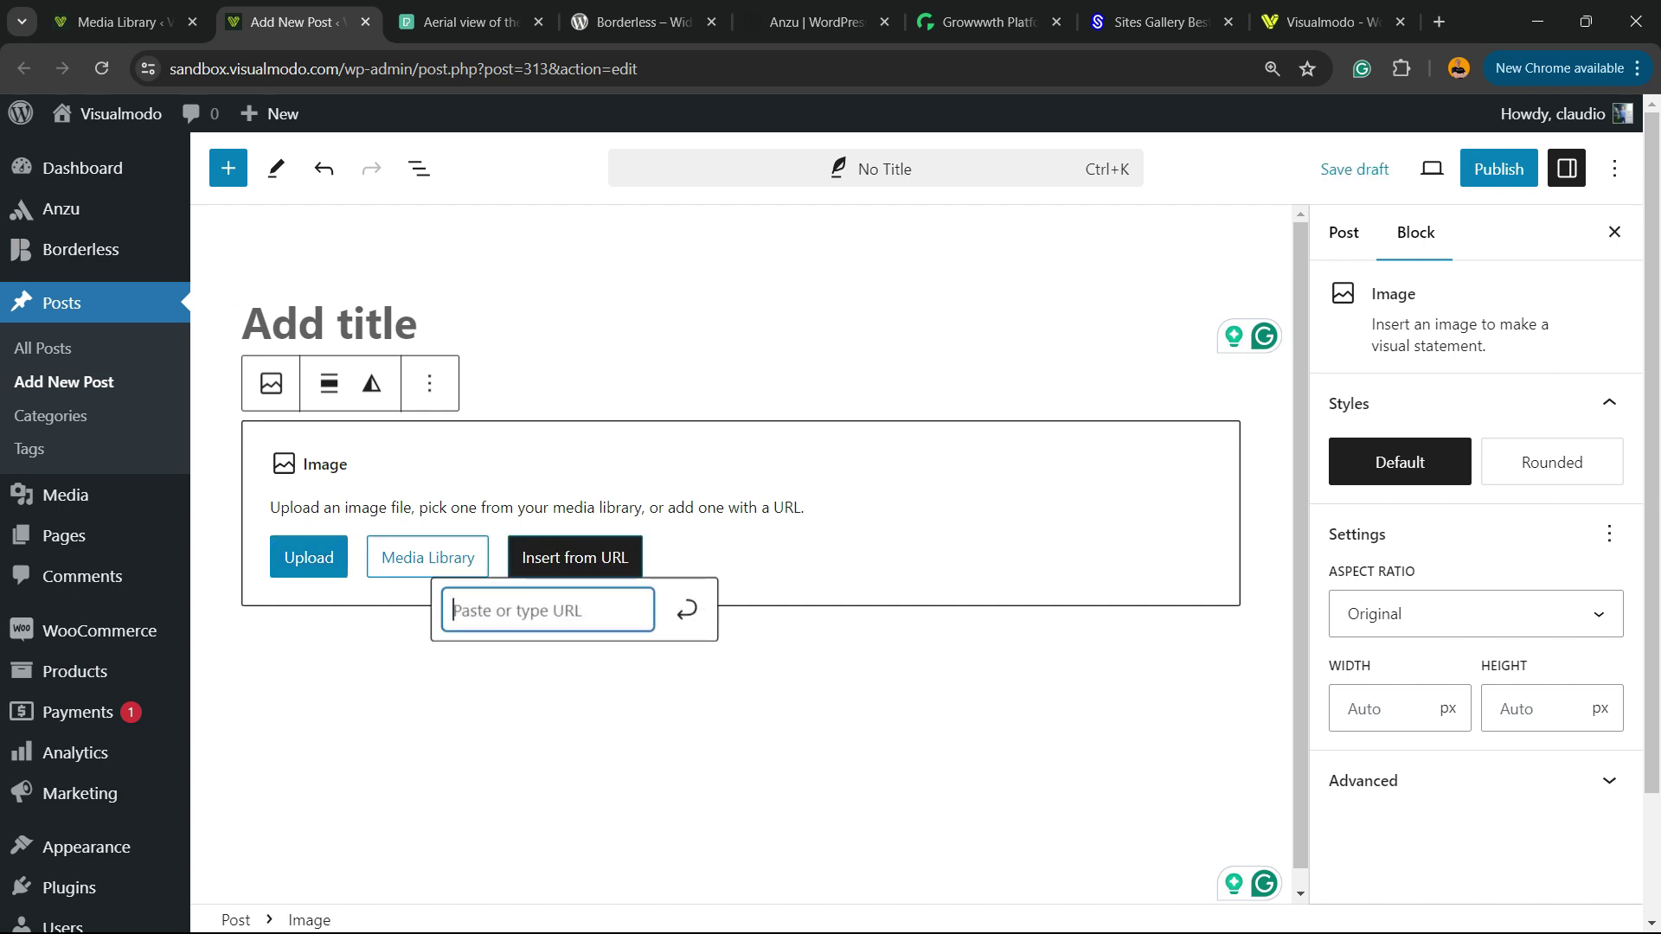
key(ctrl+v)
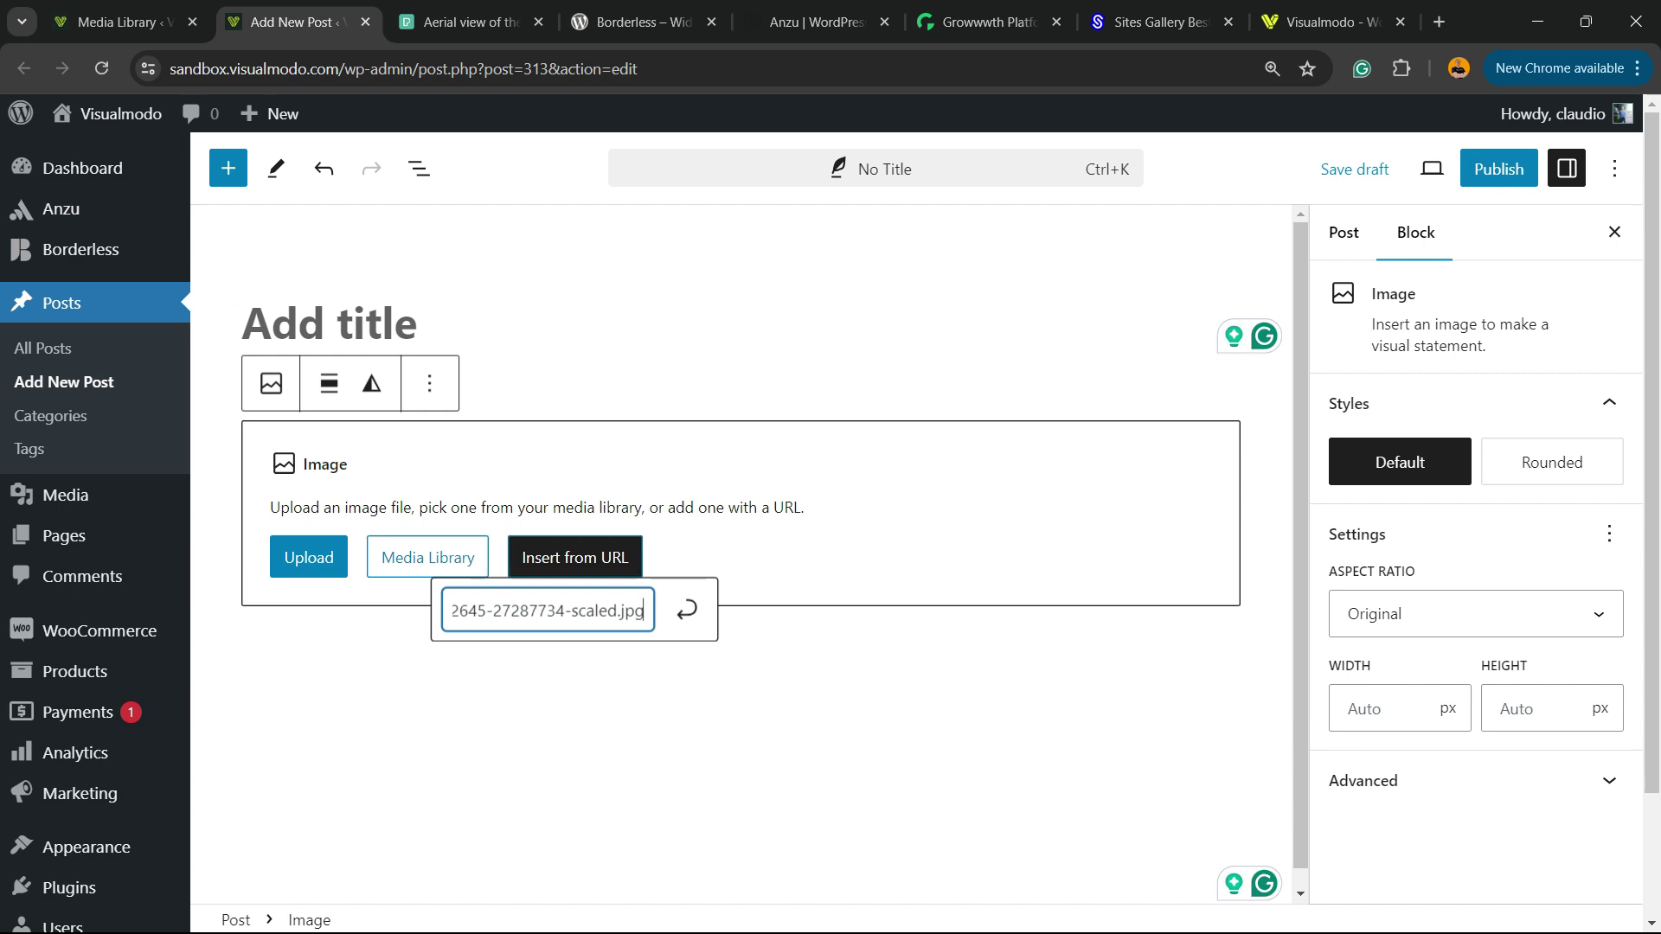
key(Tab)
key(Return)
scroll(741, 554, down, 2)
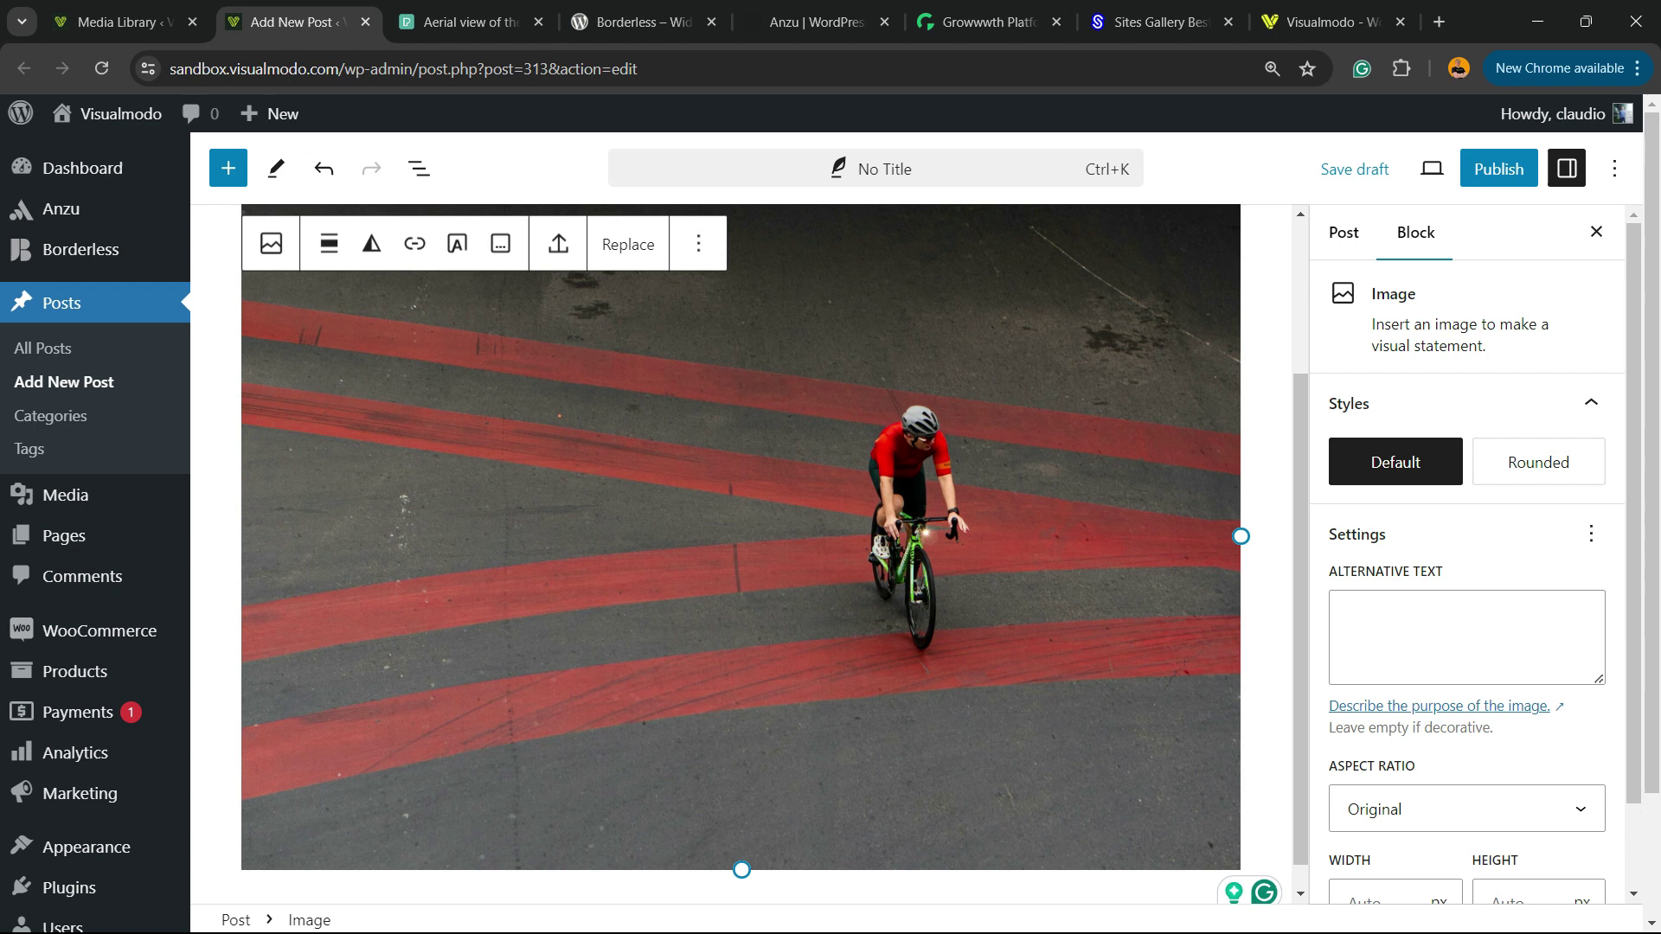
scroll(740, 554, up, 2)
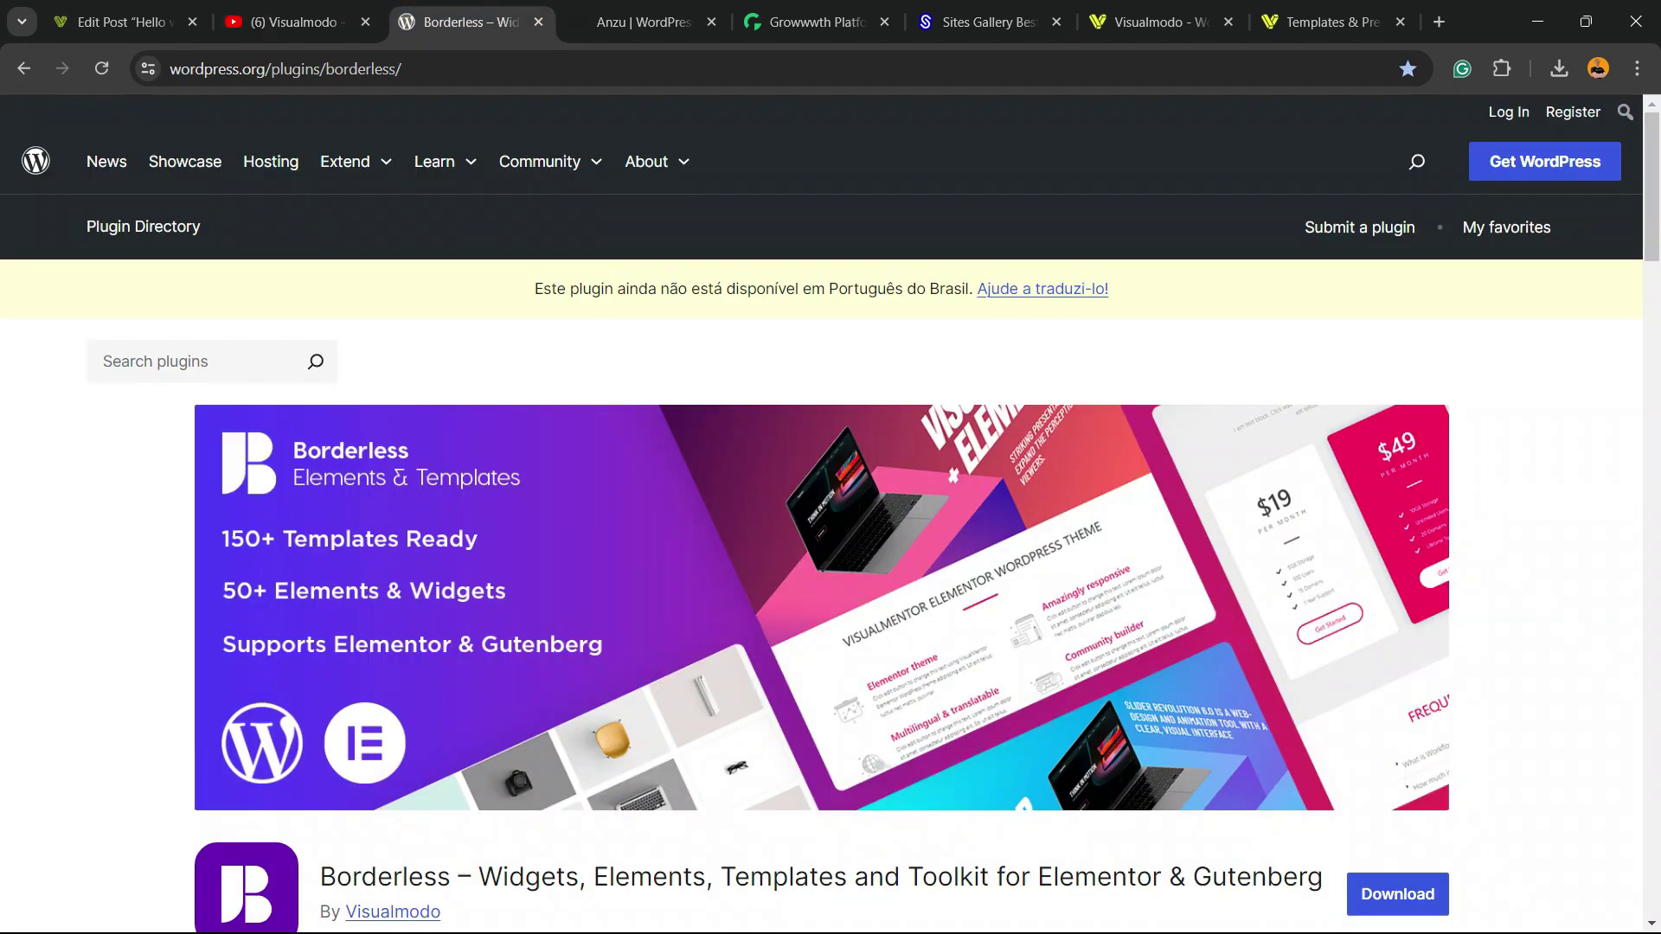
- Look over the Borderless plugin page and the Anzu theme page on WordPress.org
click(458, 22)
scroll(830, 519, down, 3)
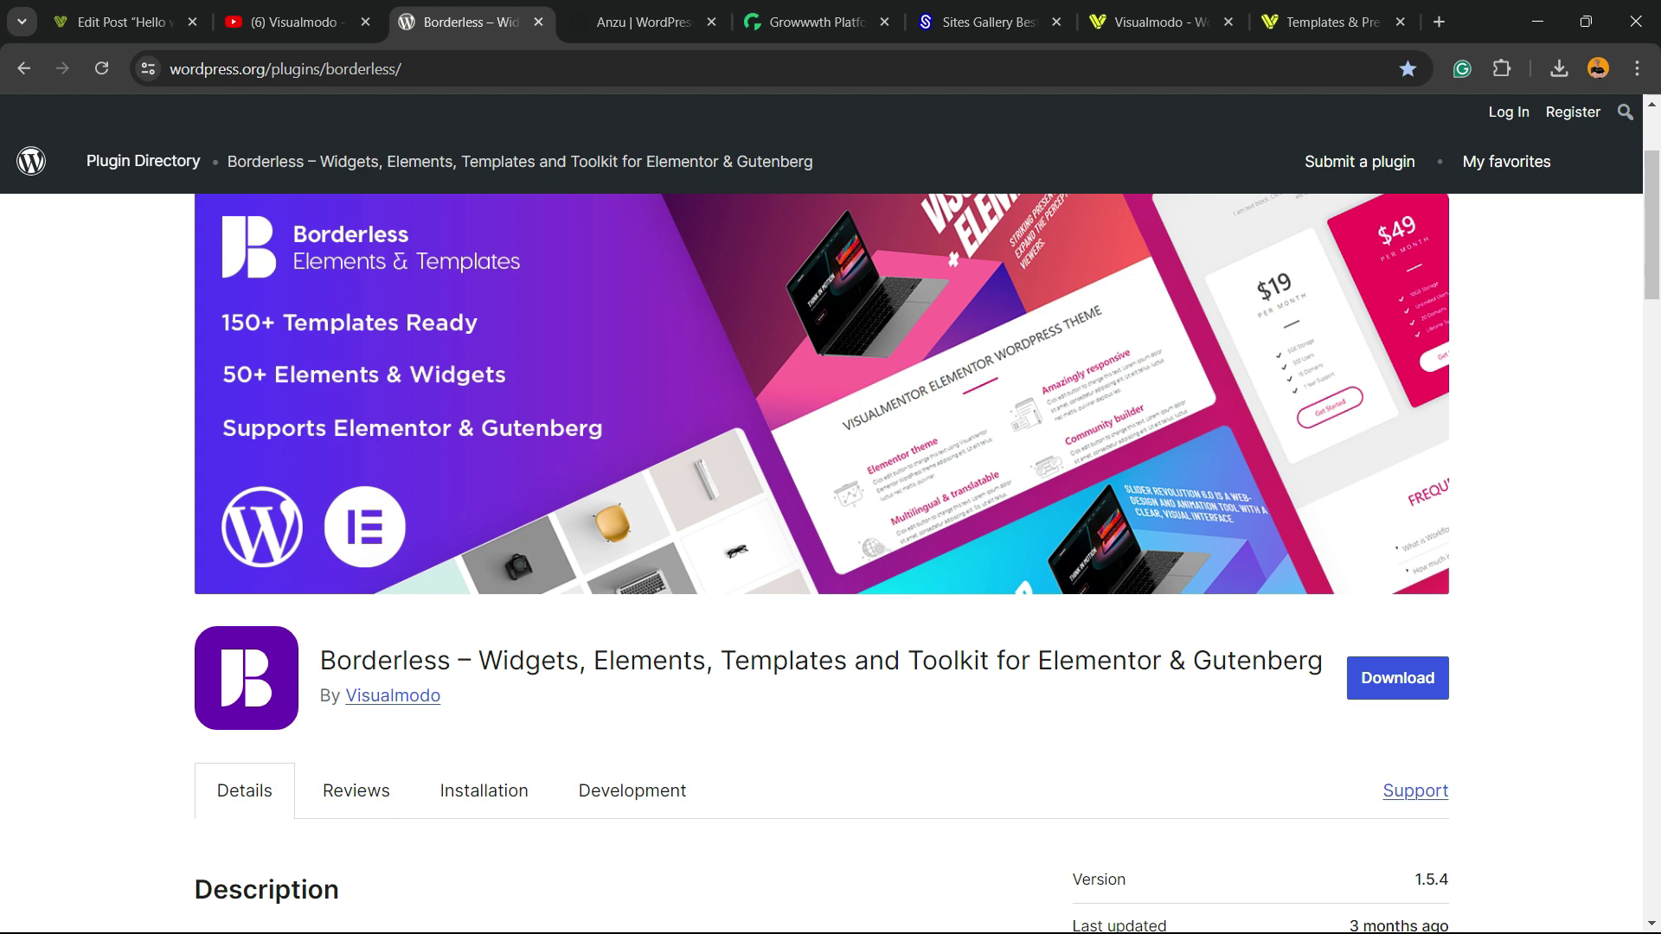
scroll(830, 519, up, 3)
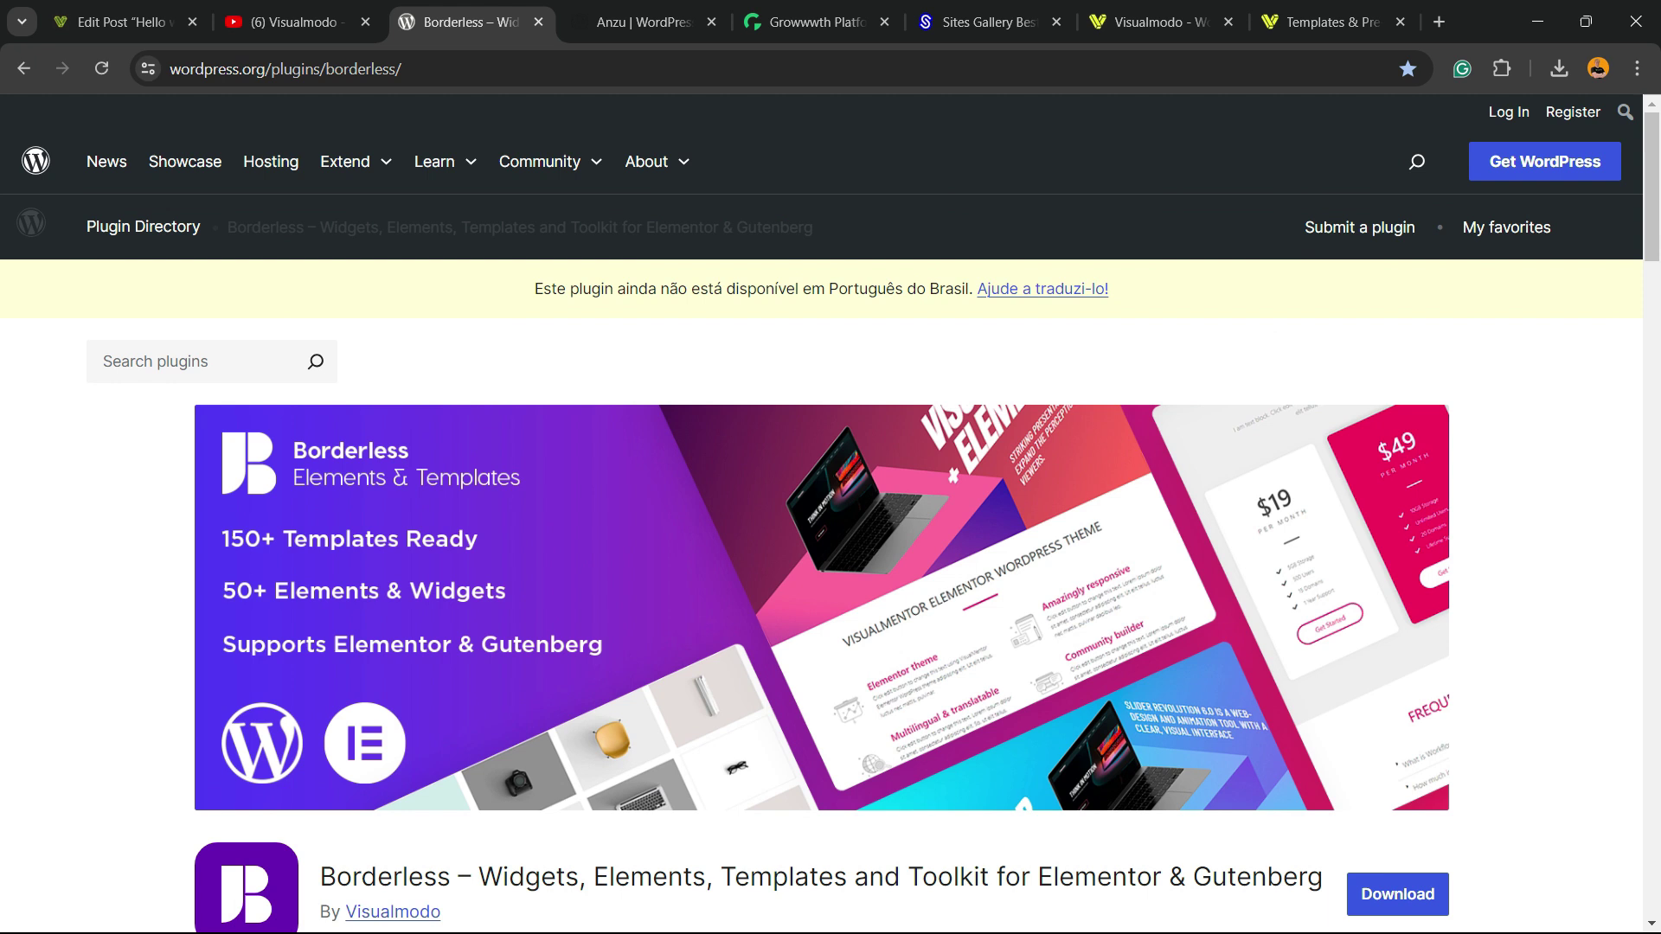
scroll(830, 519, down, 3)
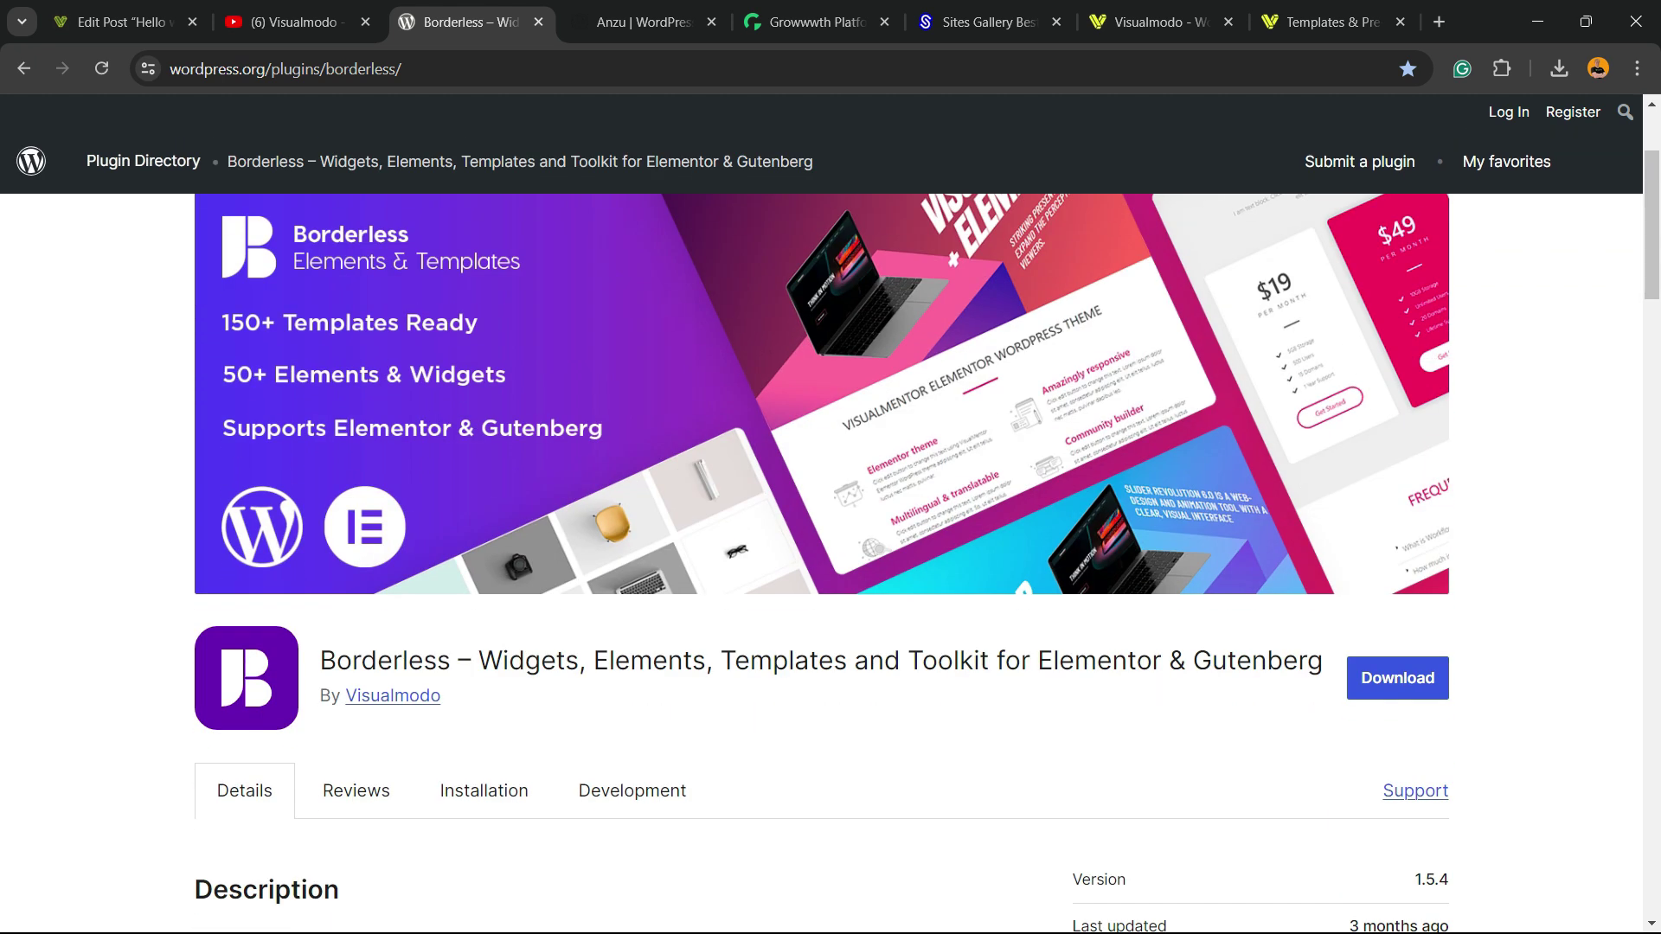
click(644, 22)
scroll(831, 519, up, 10)
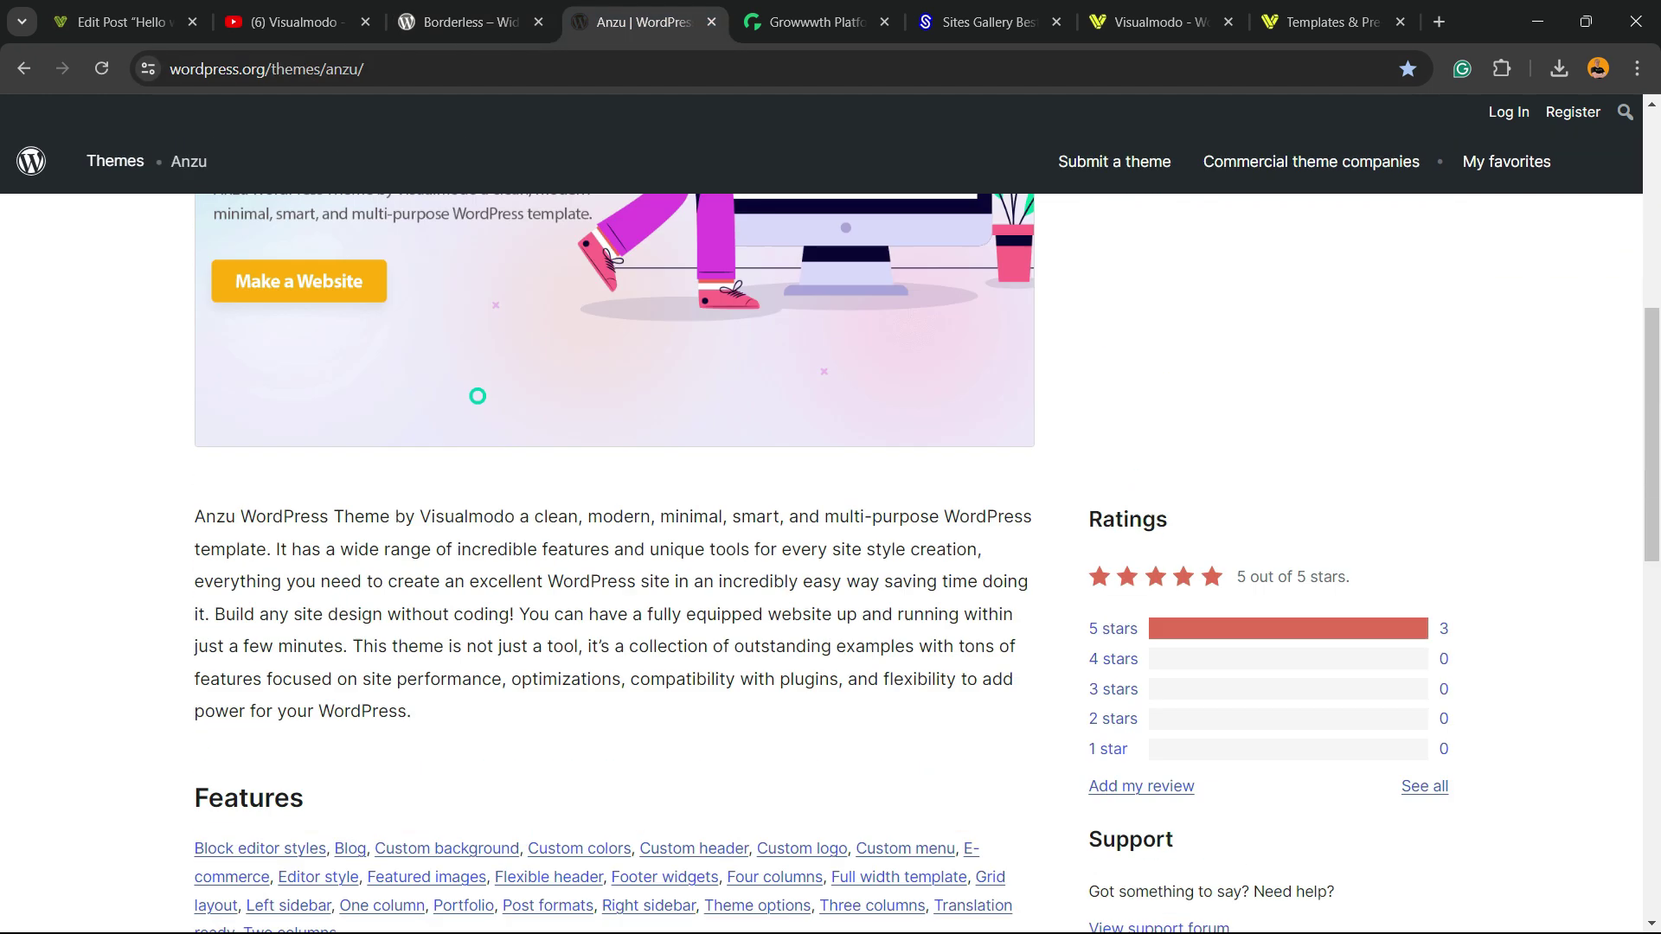
scroll(831, 519, up, 3)
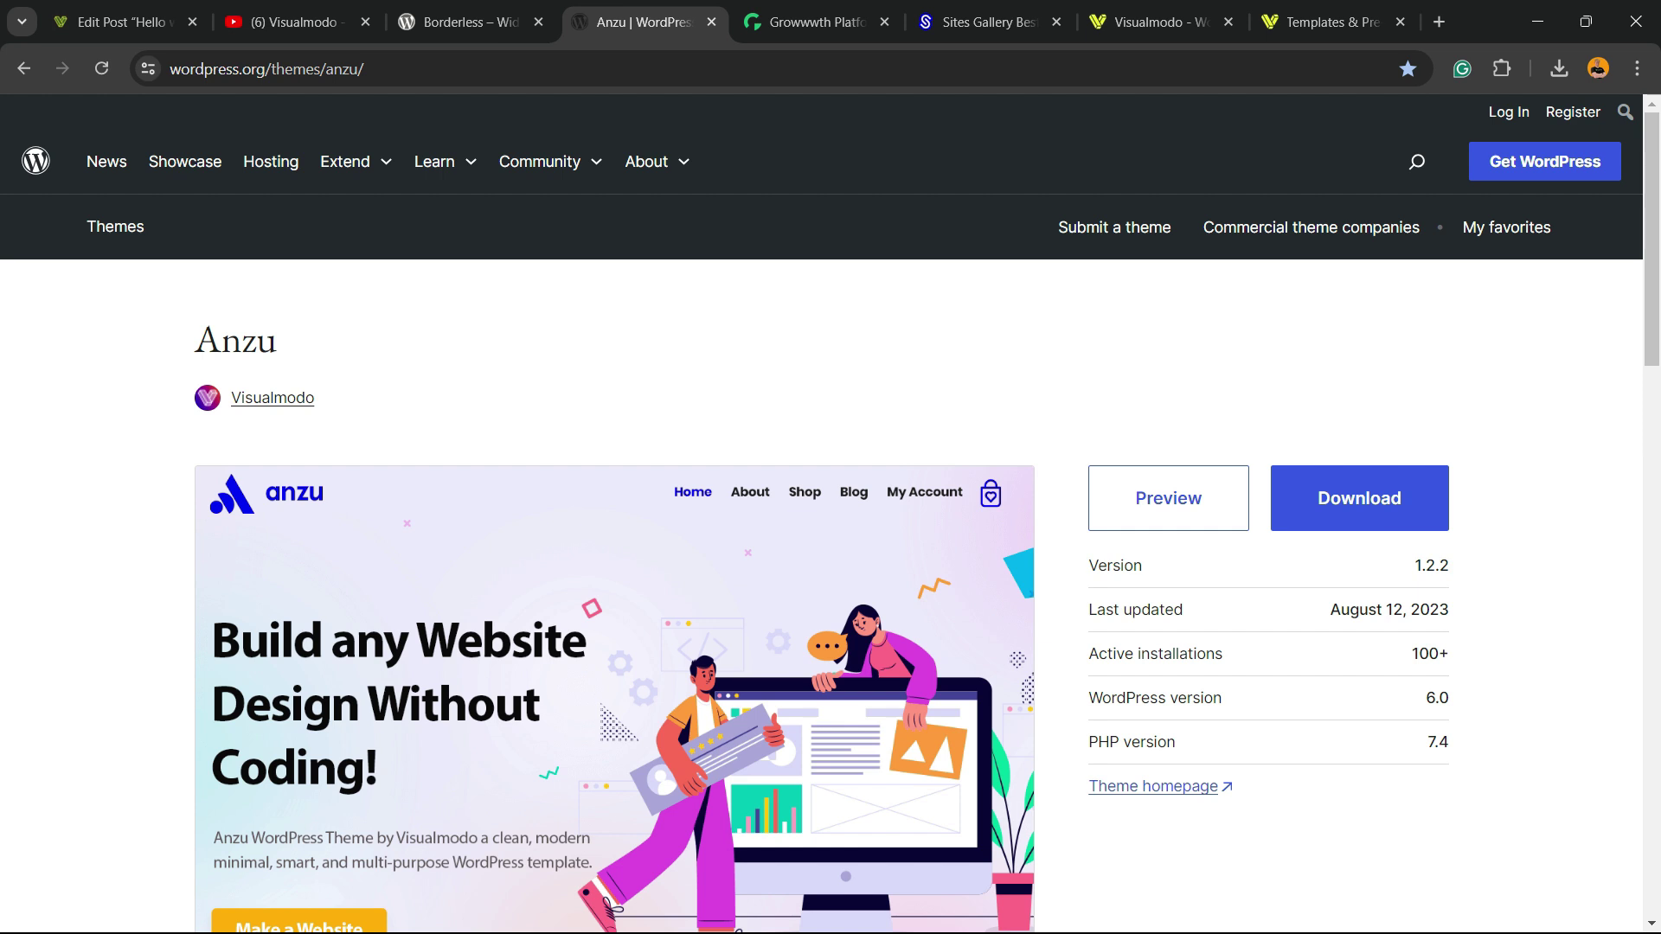
- Look through the featured and latest websites listed on growwwth.net
click(813, 21)
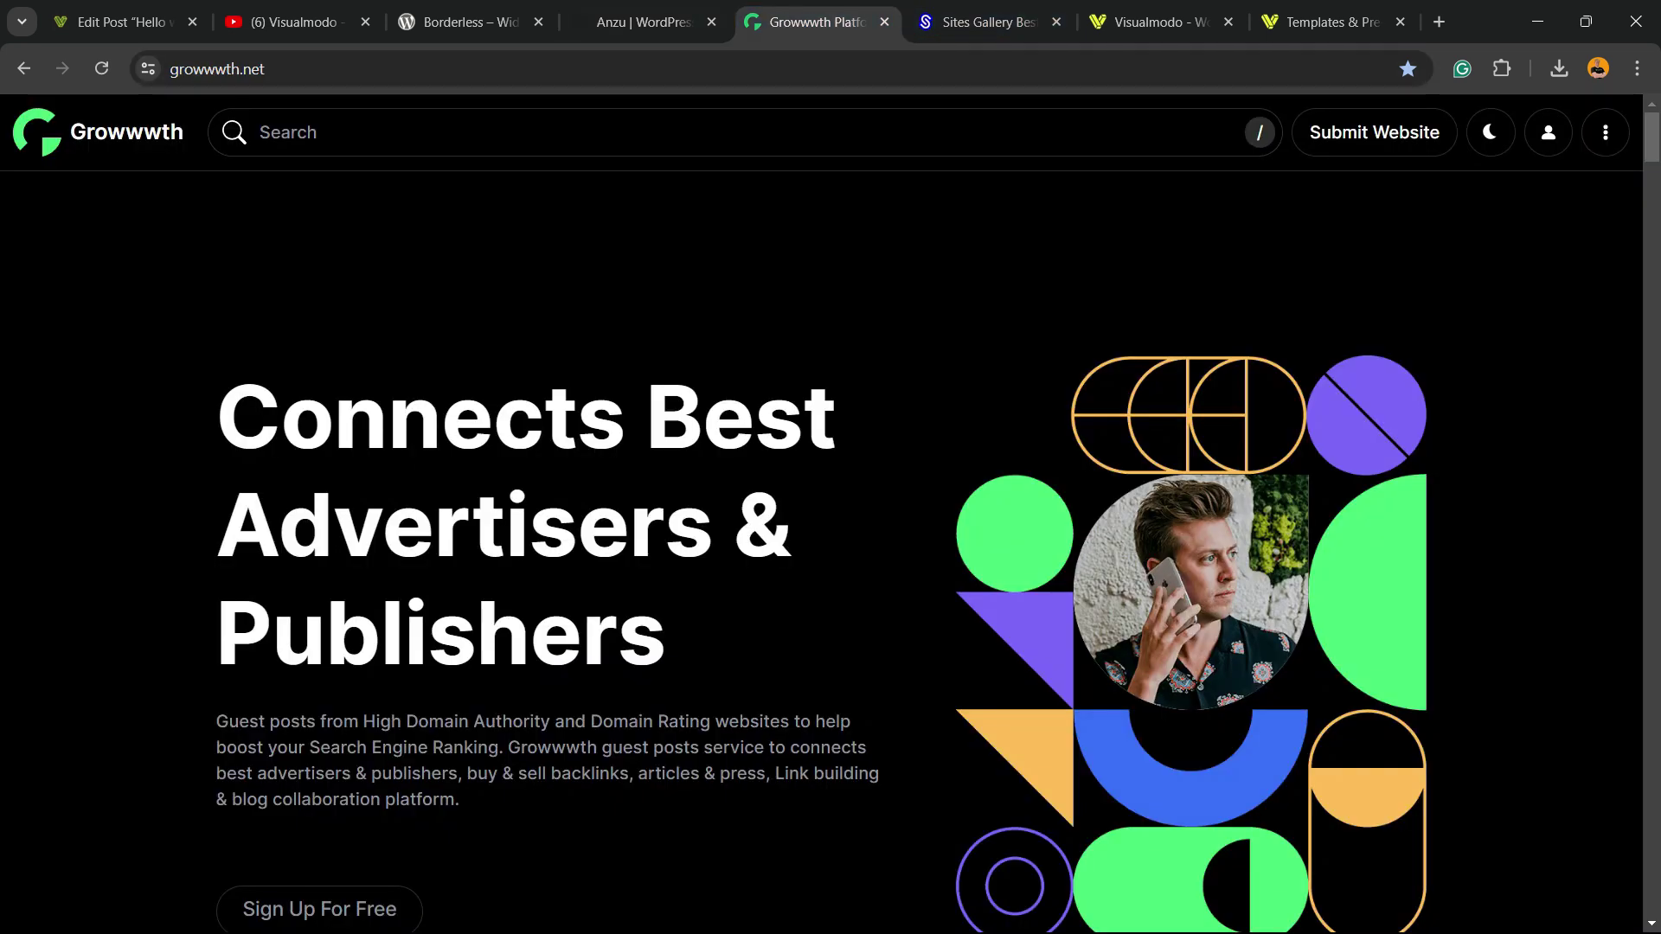
scroll(822, 553, down, 10)
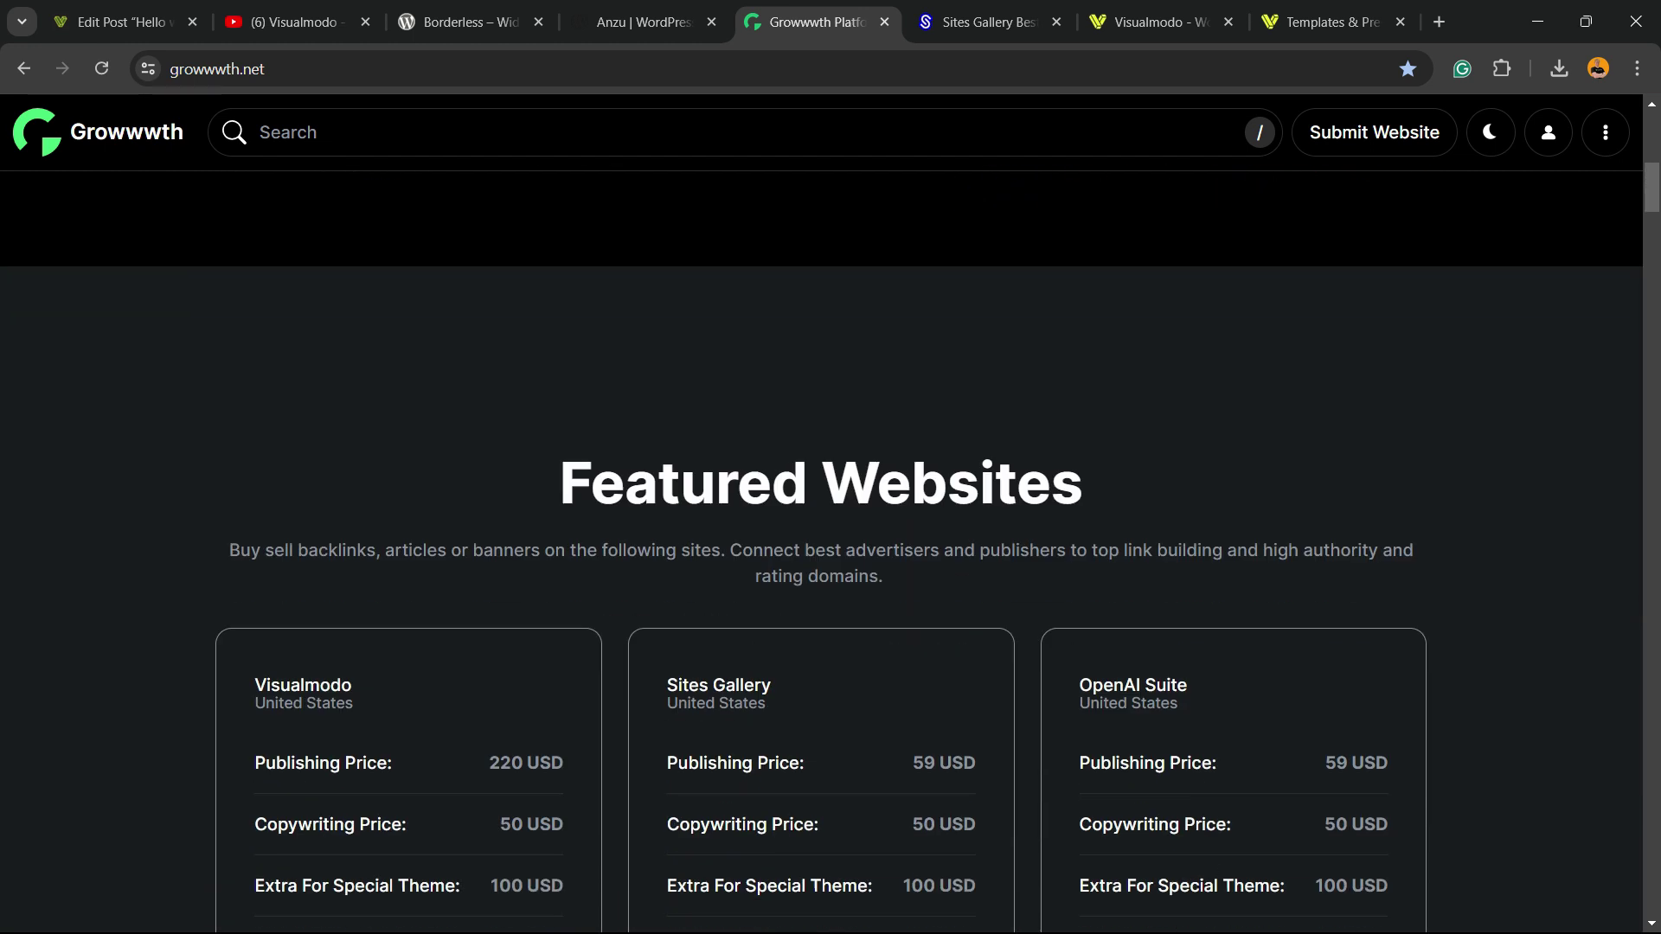
scroll(821, 554, down, 12)
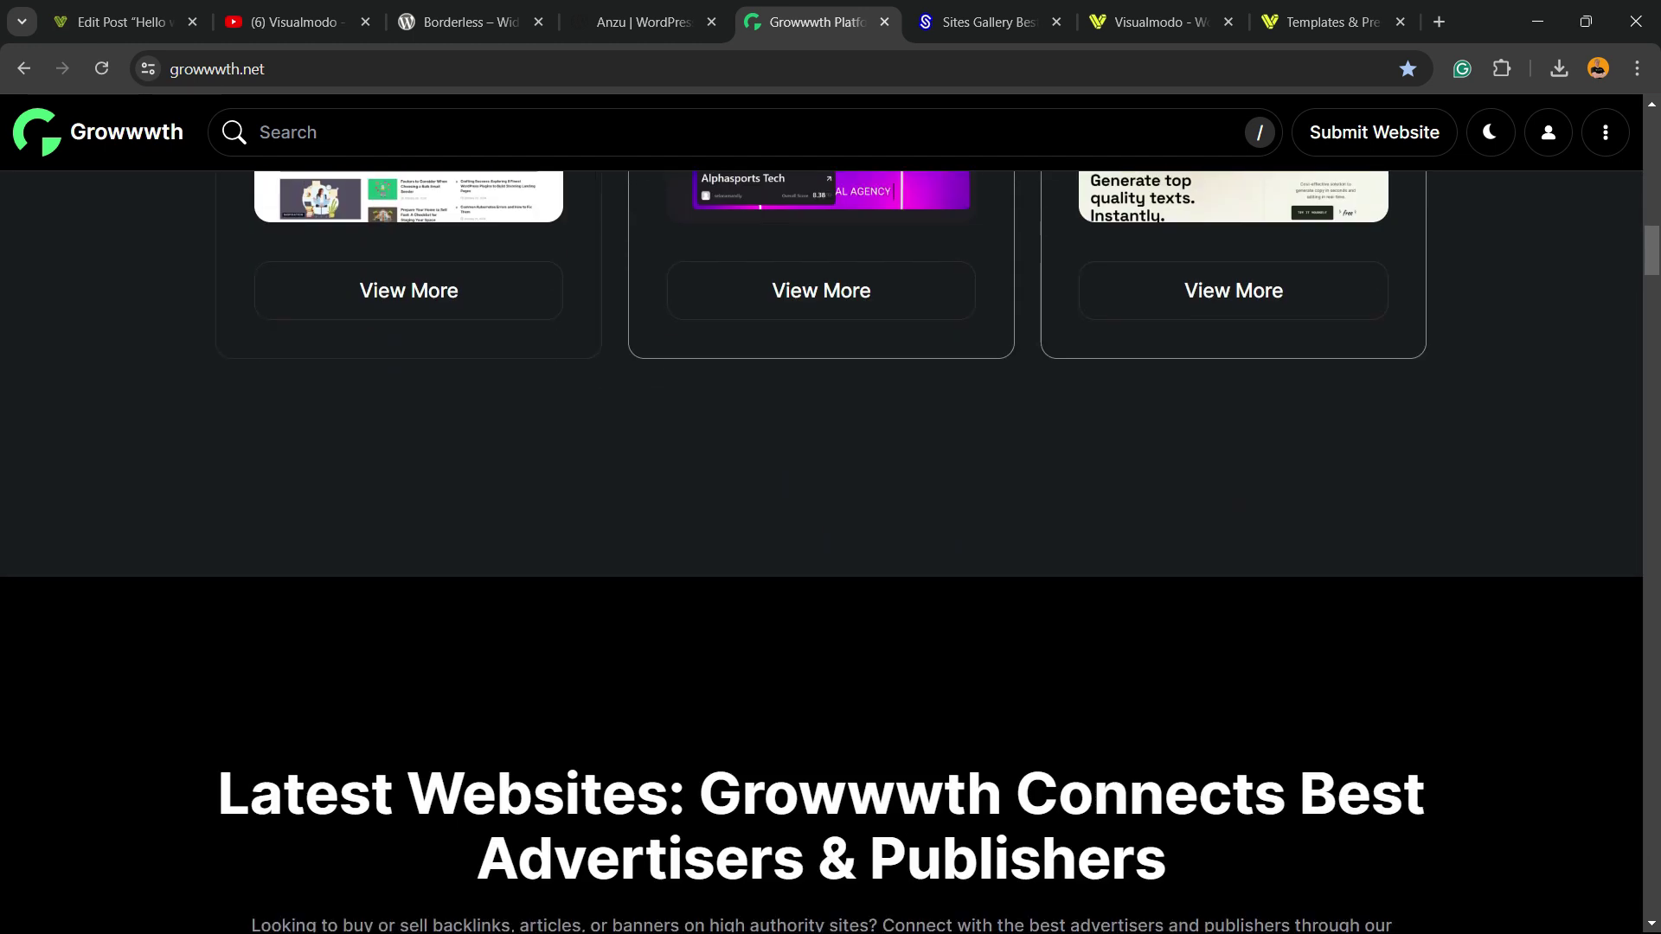
scroll(822, 554, down, 8)
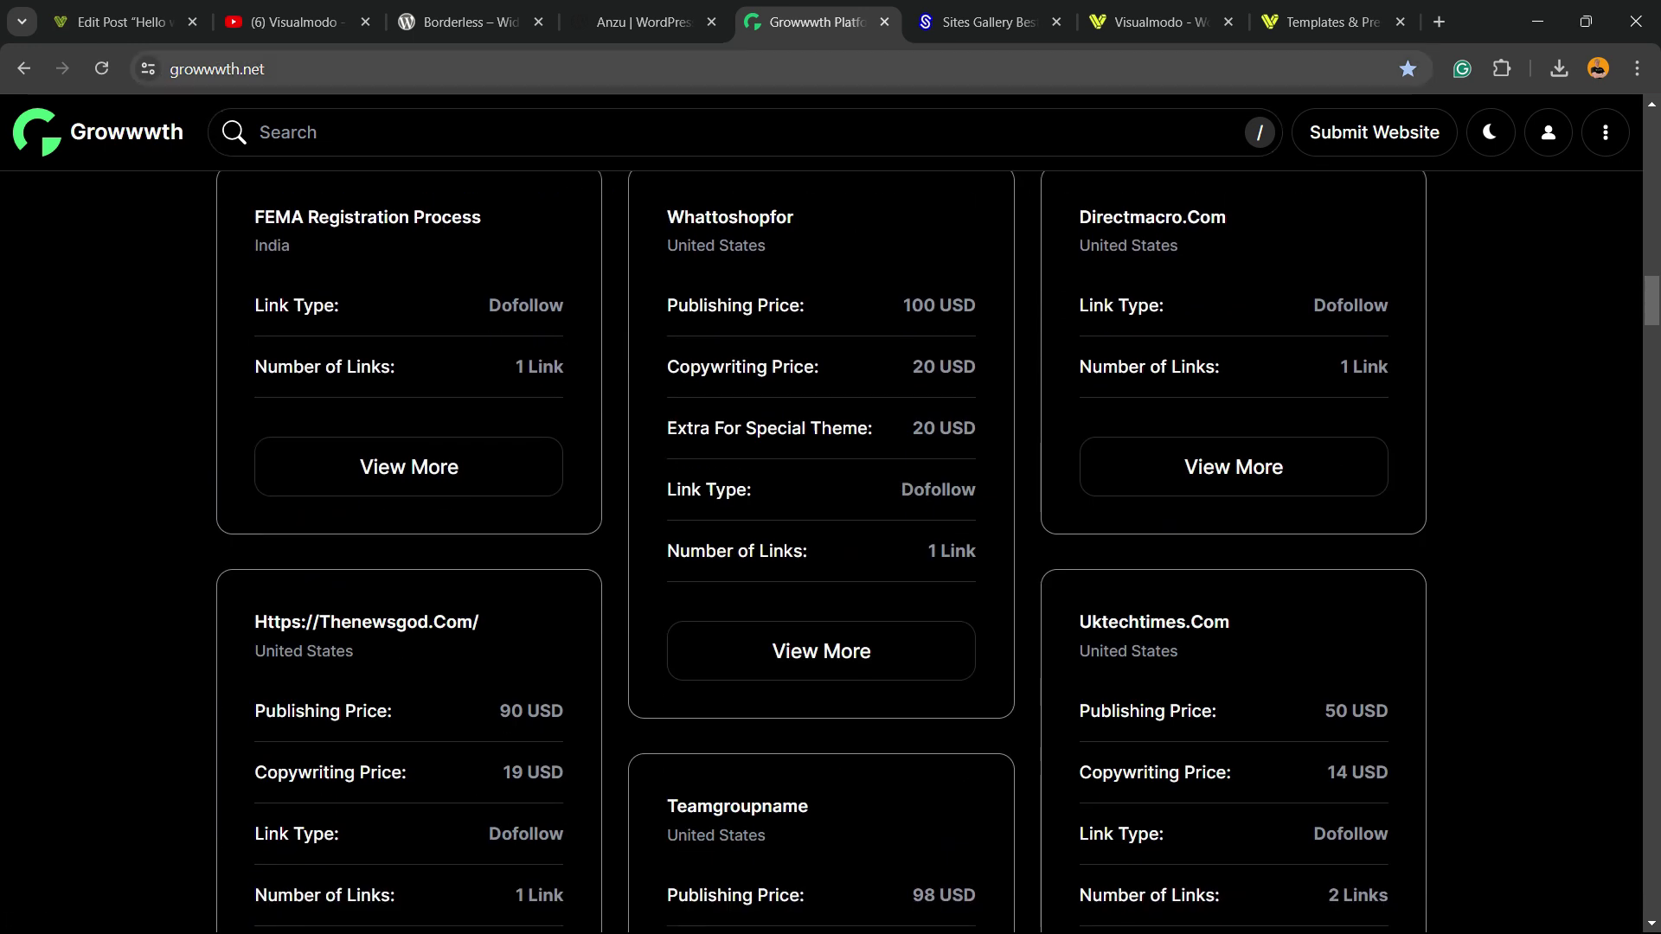
double_click(211, 69)
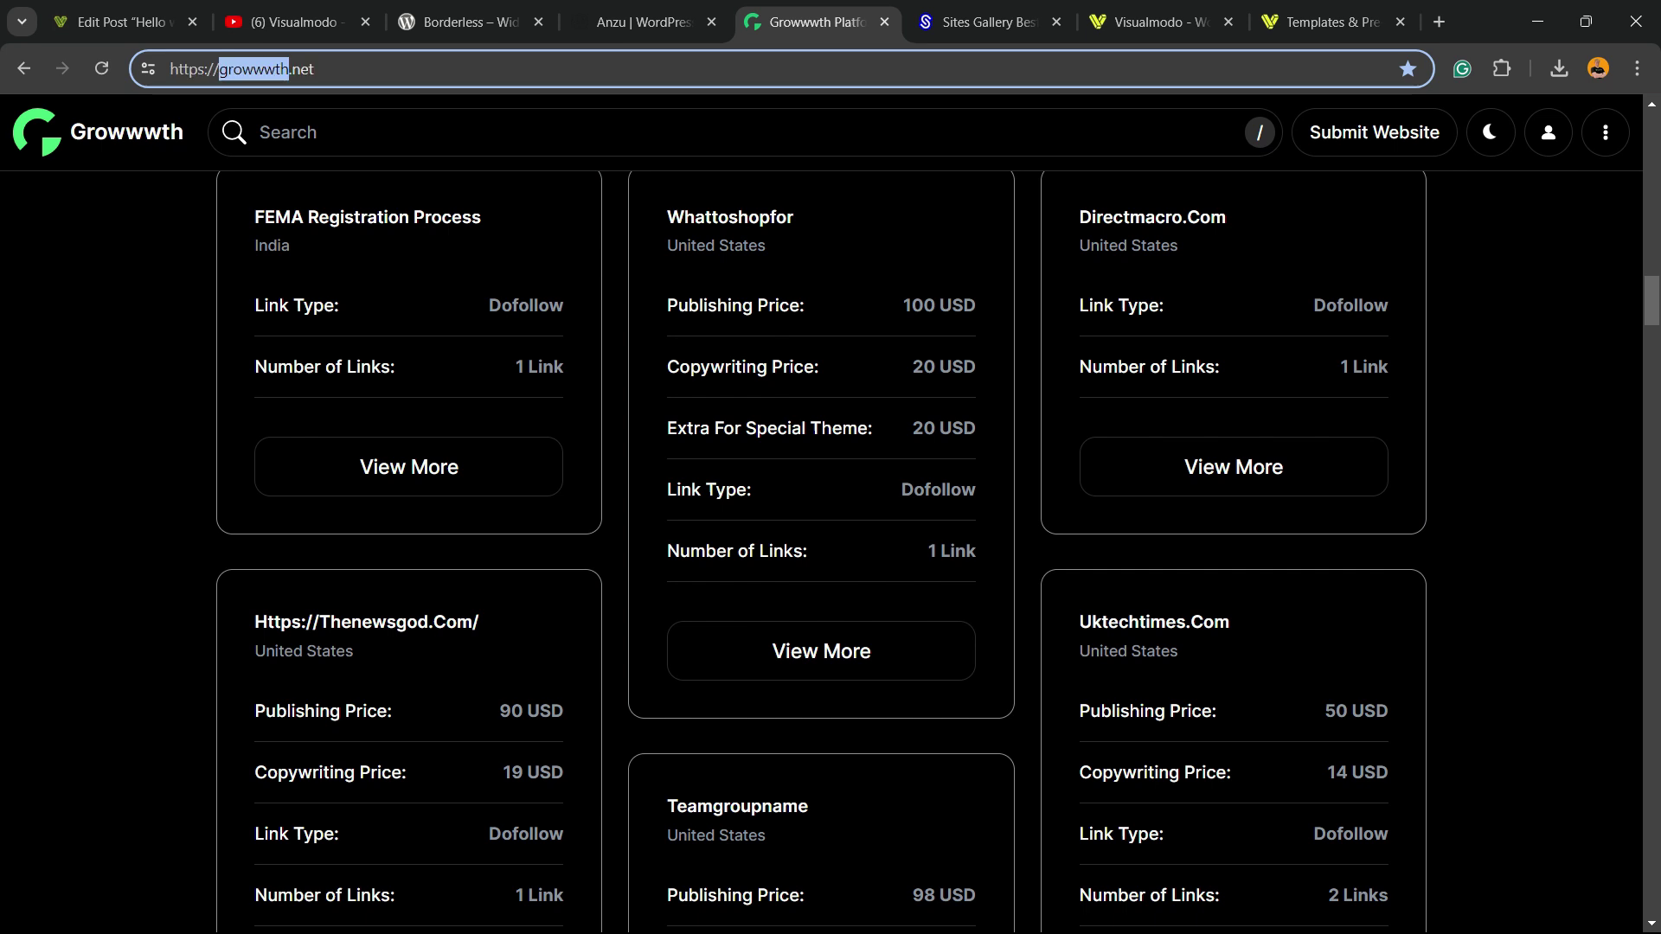
scroll(822, 553, down, 12)
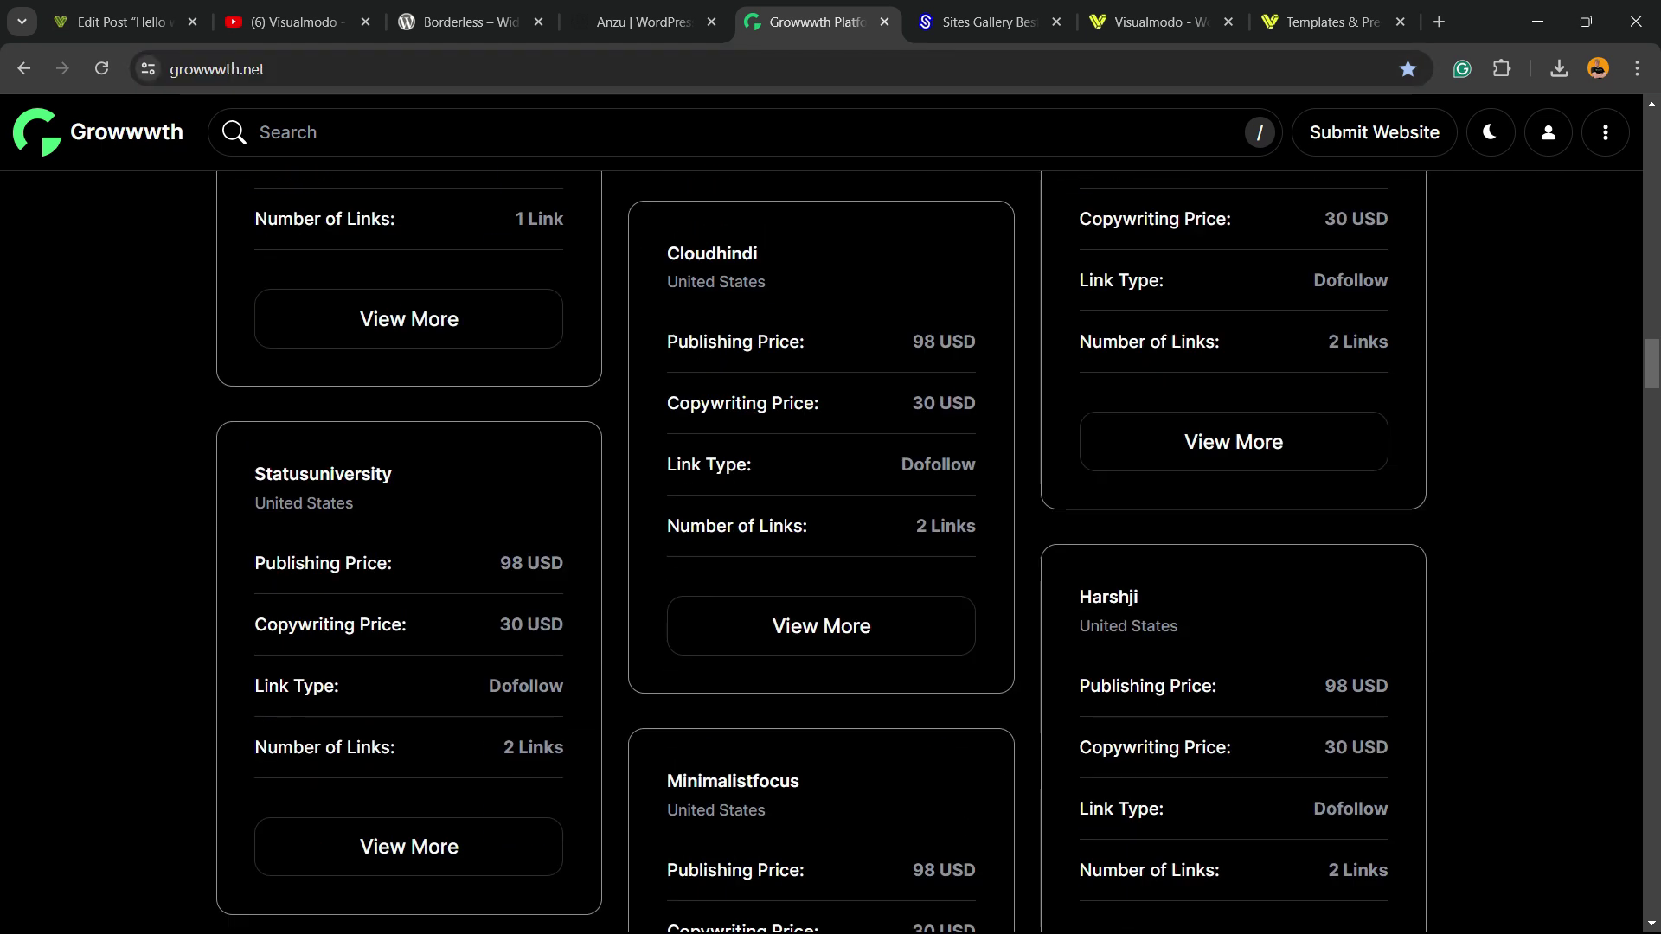
scroll(822, 553, down, 10)
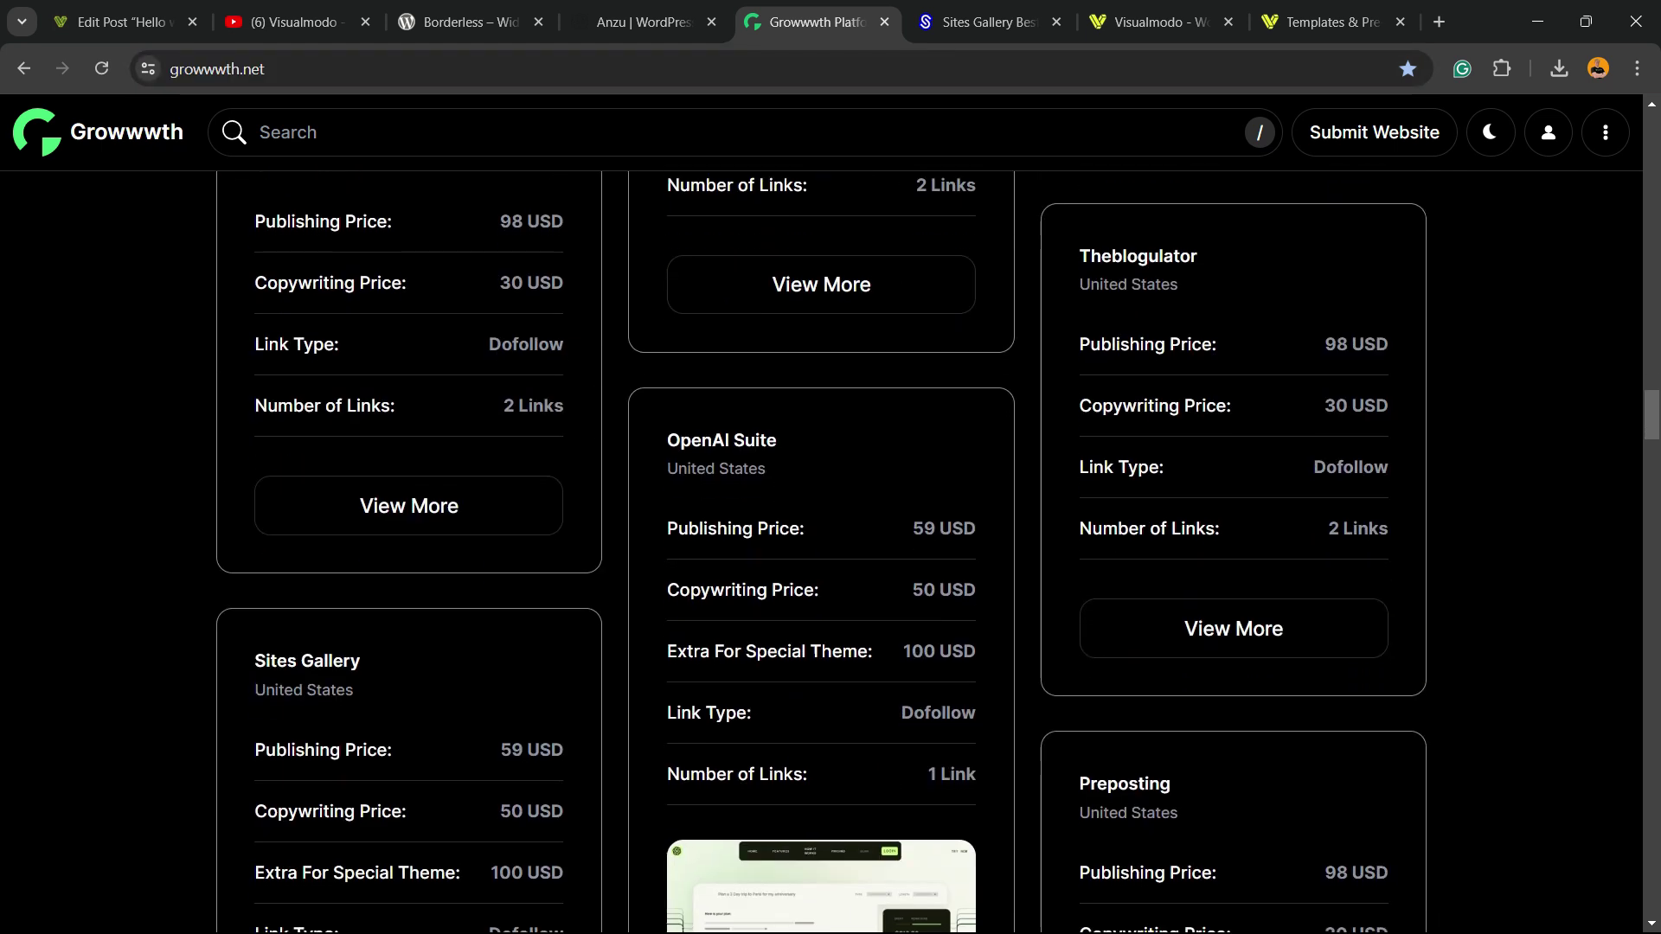
- Browse the site of the day and the submitted websites on sites.gallery
click(981, 22)
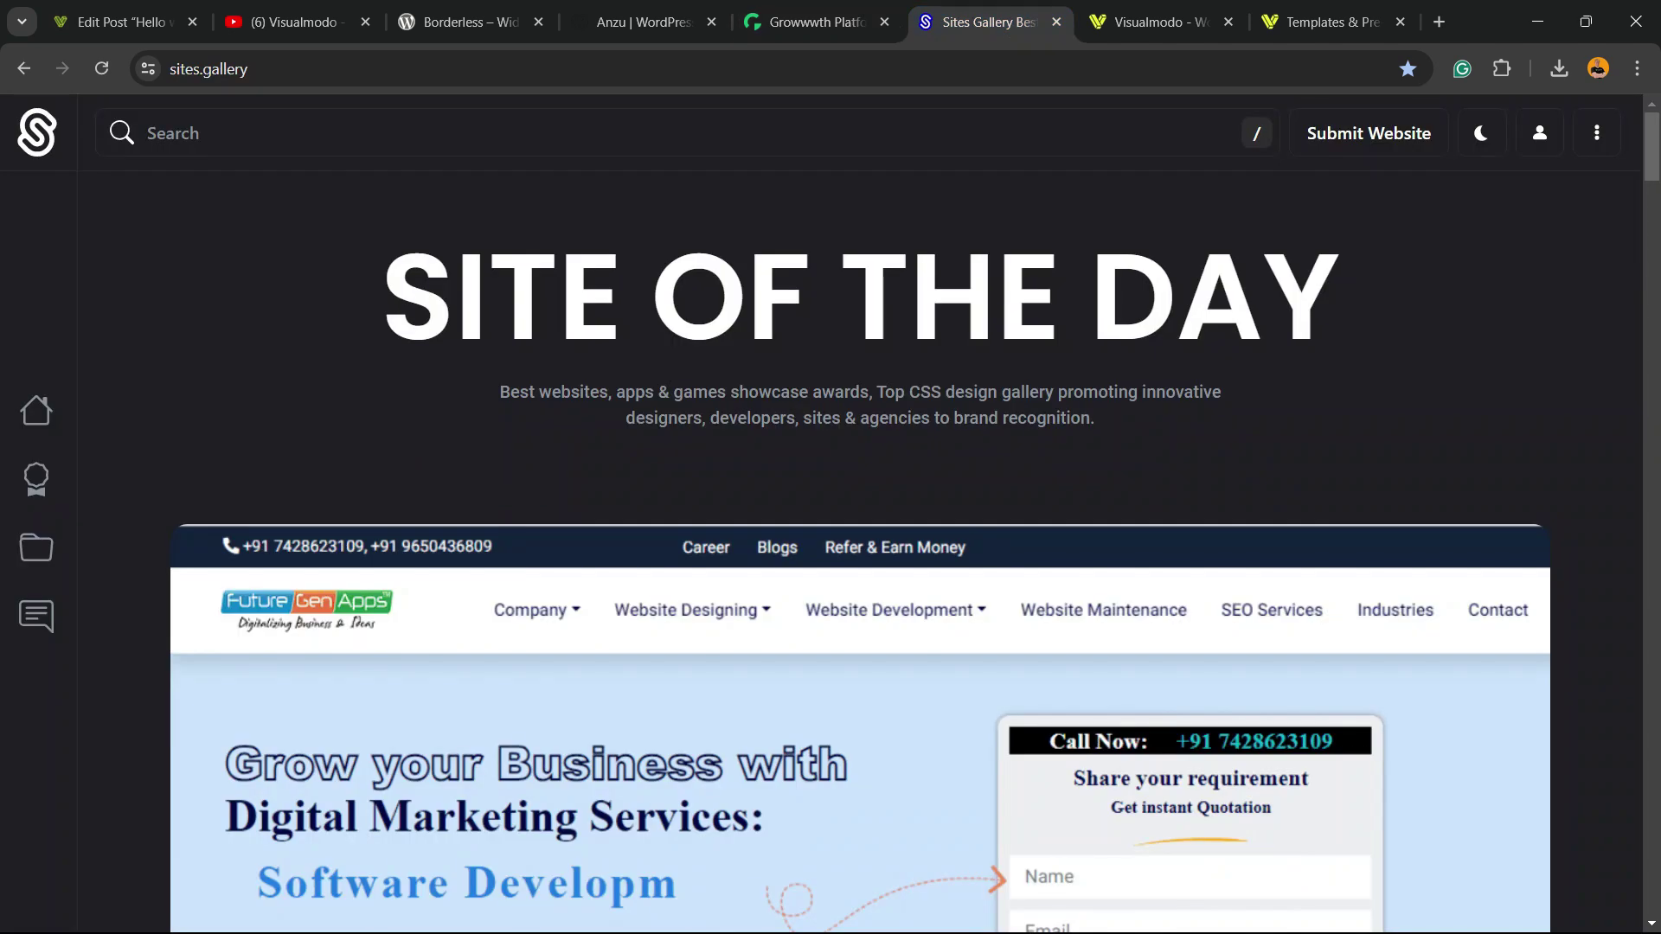
scroll(860, 550, down, 10)
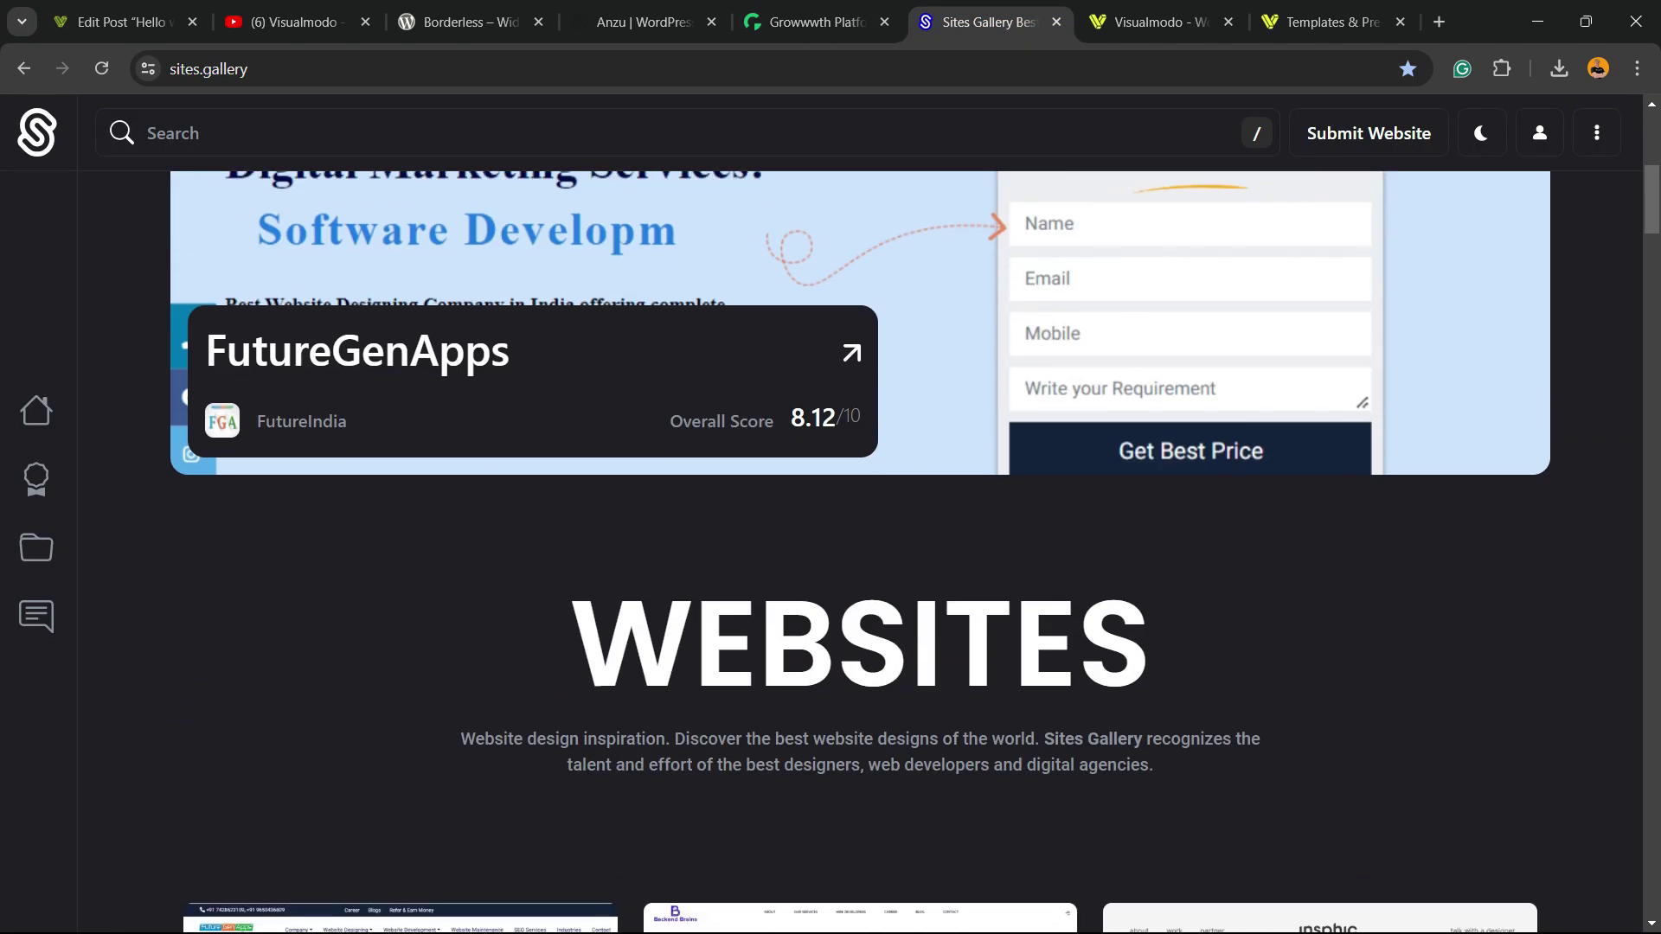
scroll(398, 380, down, 15)
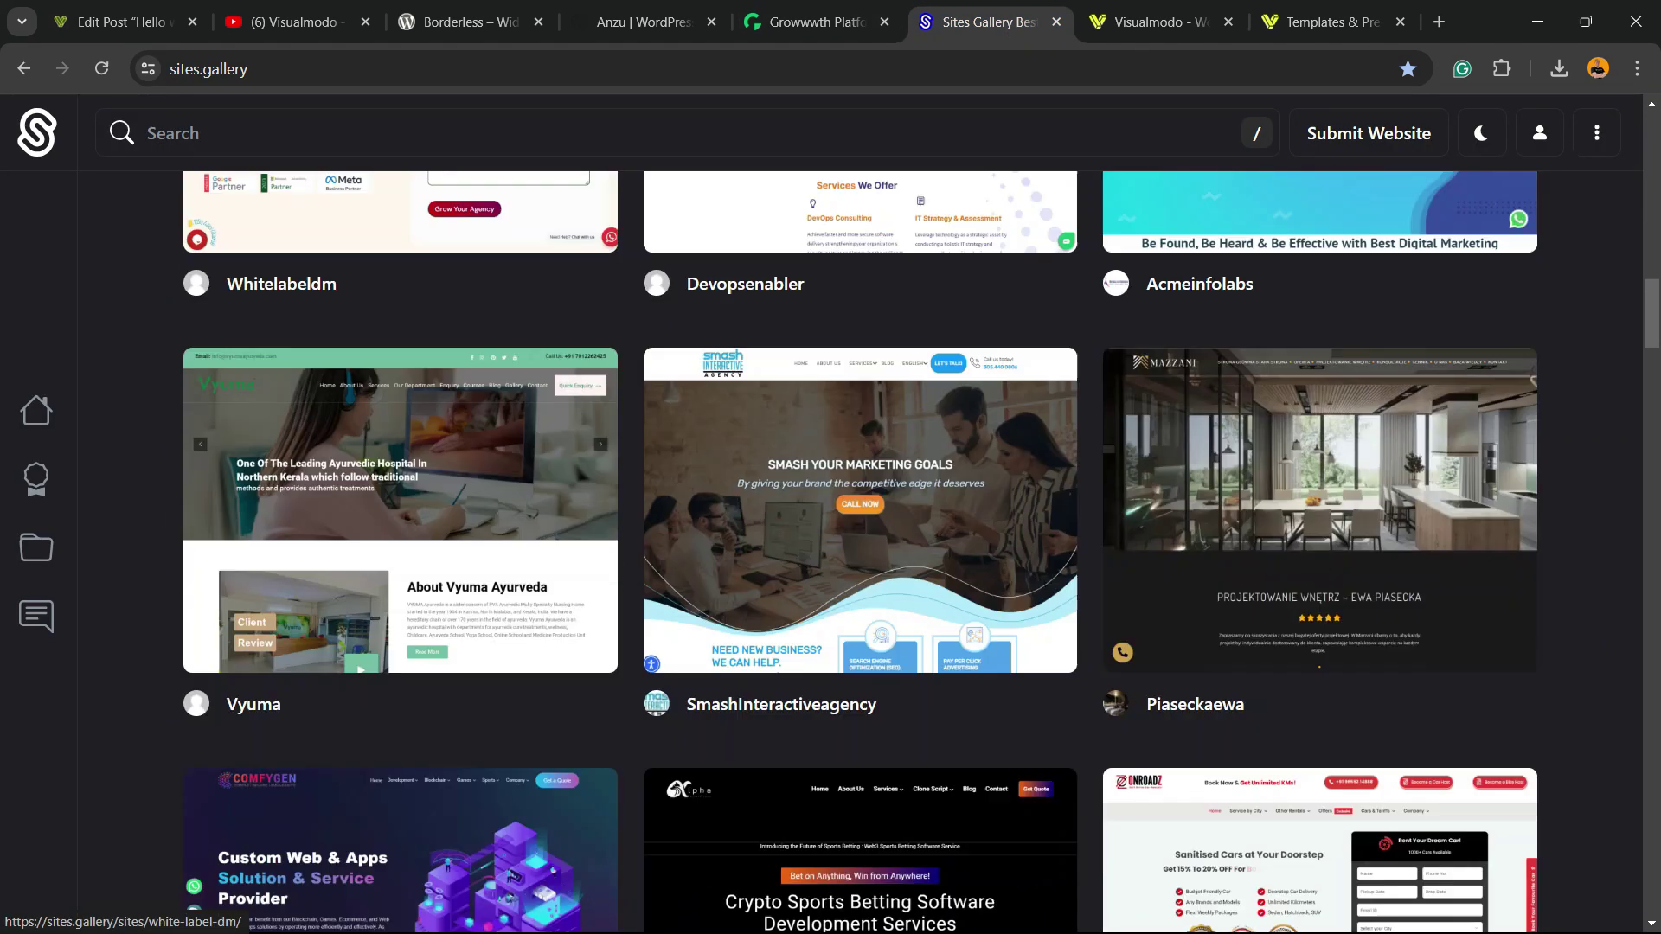
scroll(397, 380, down, 2)
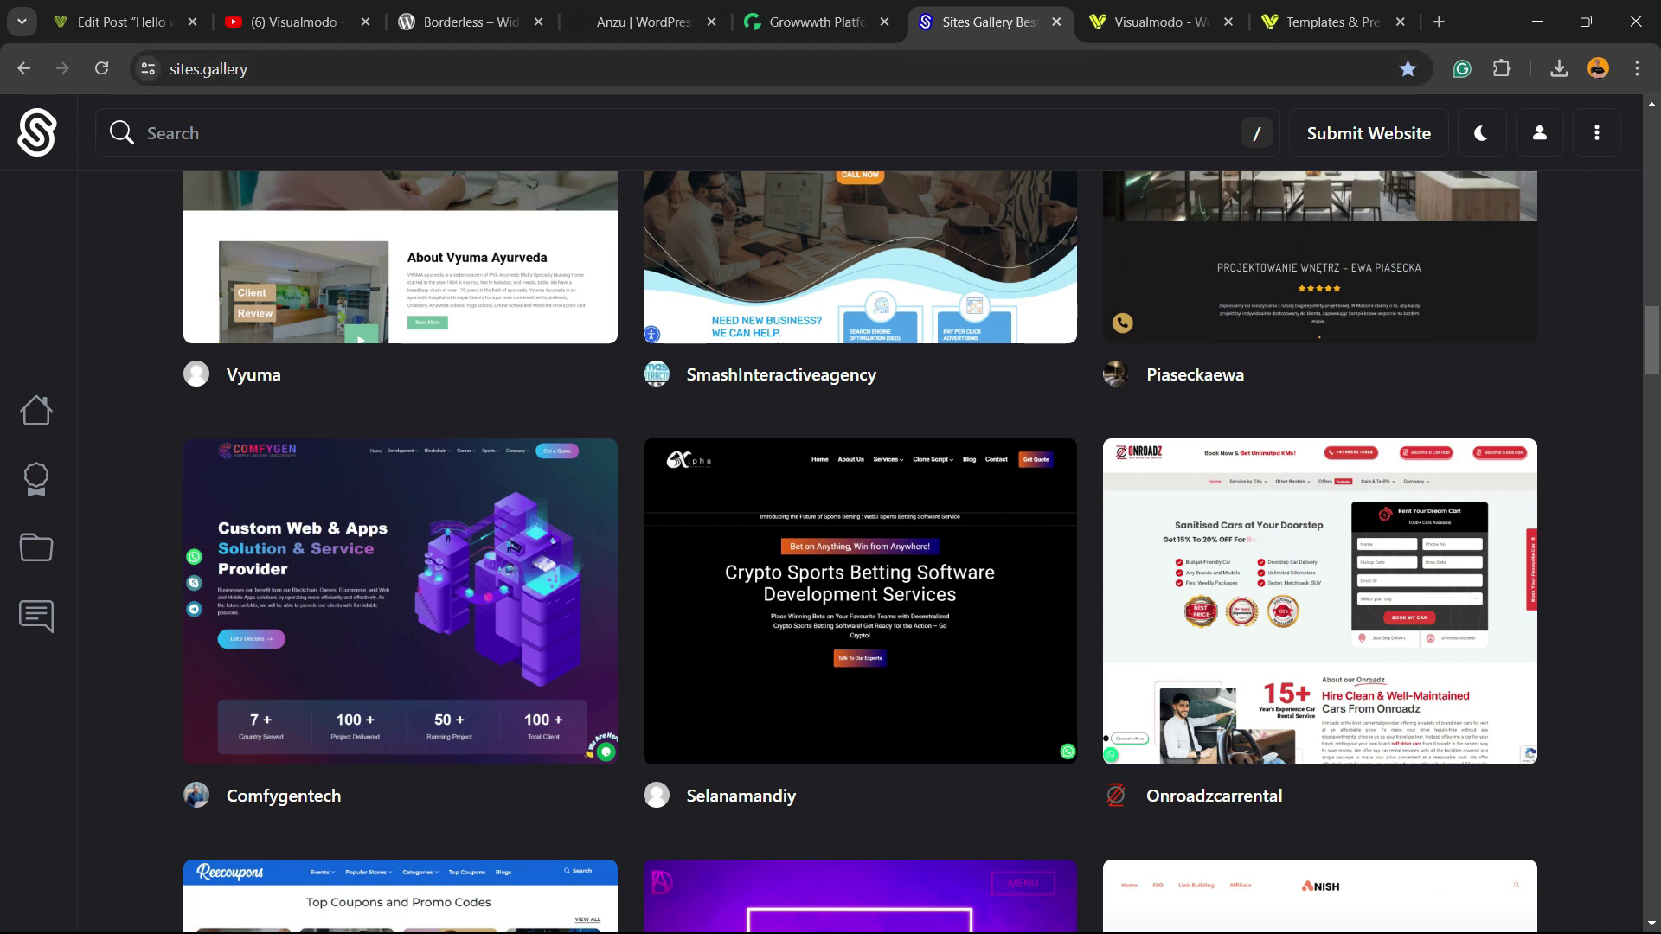
scroll(398, 381, down, 3)
scroll(398, 467, down, 16)
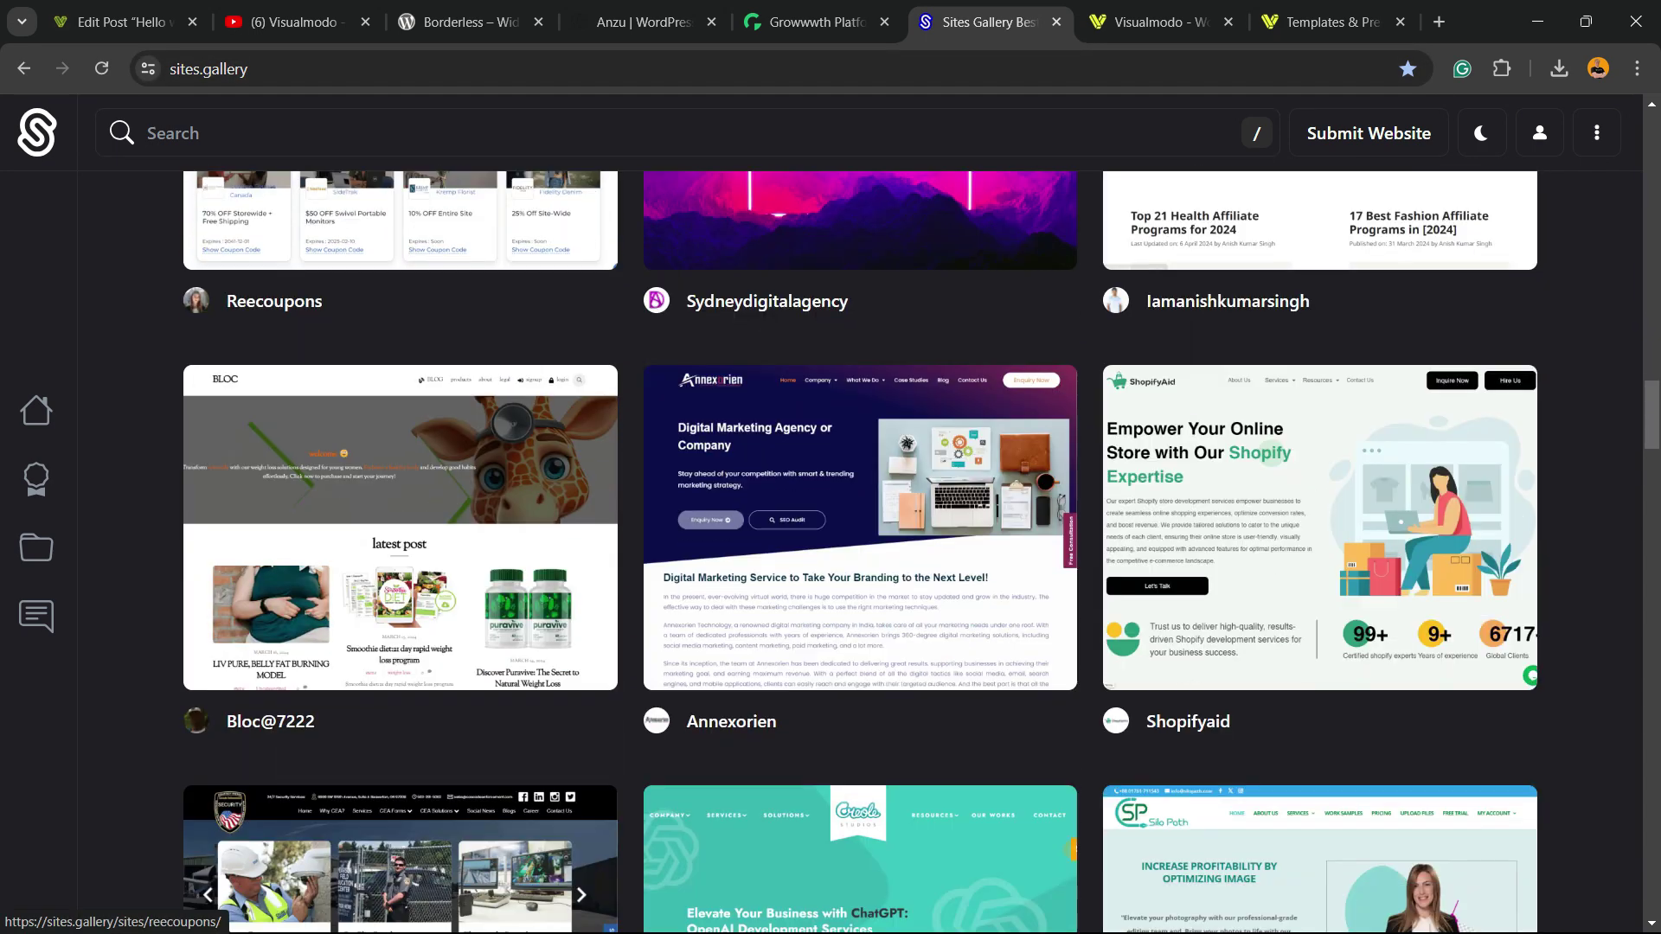
scroll(398, 467, down, 15)
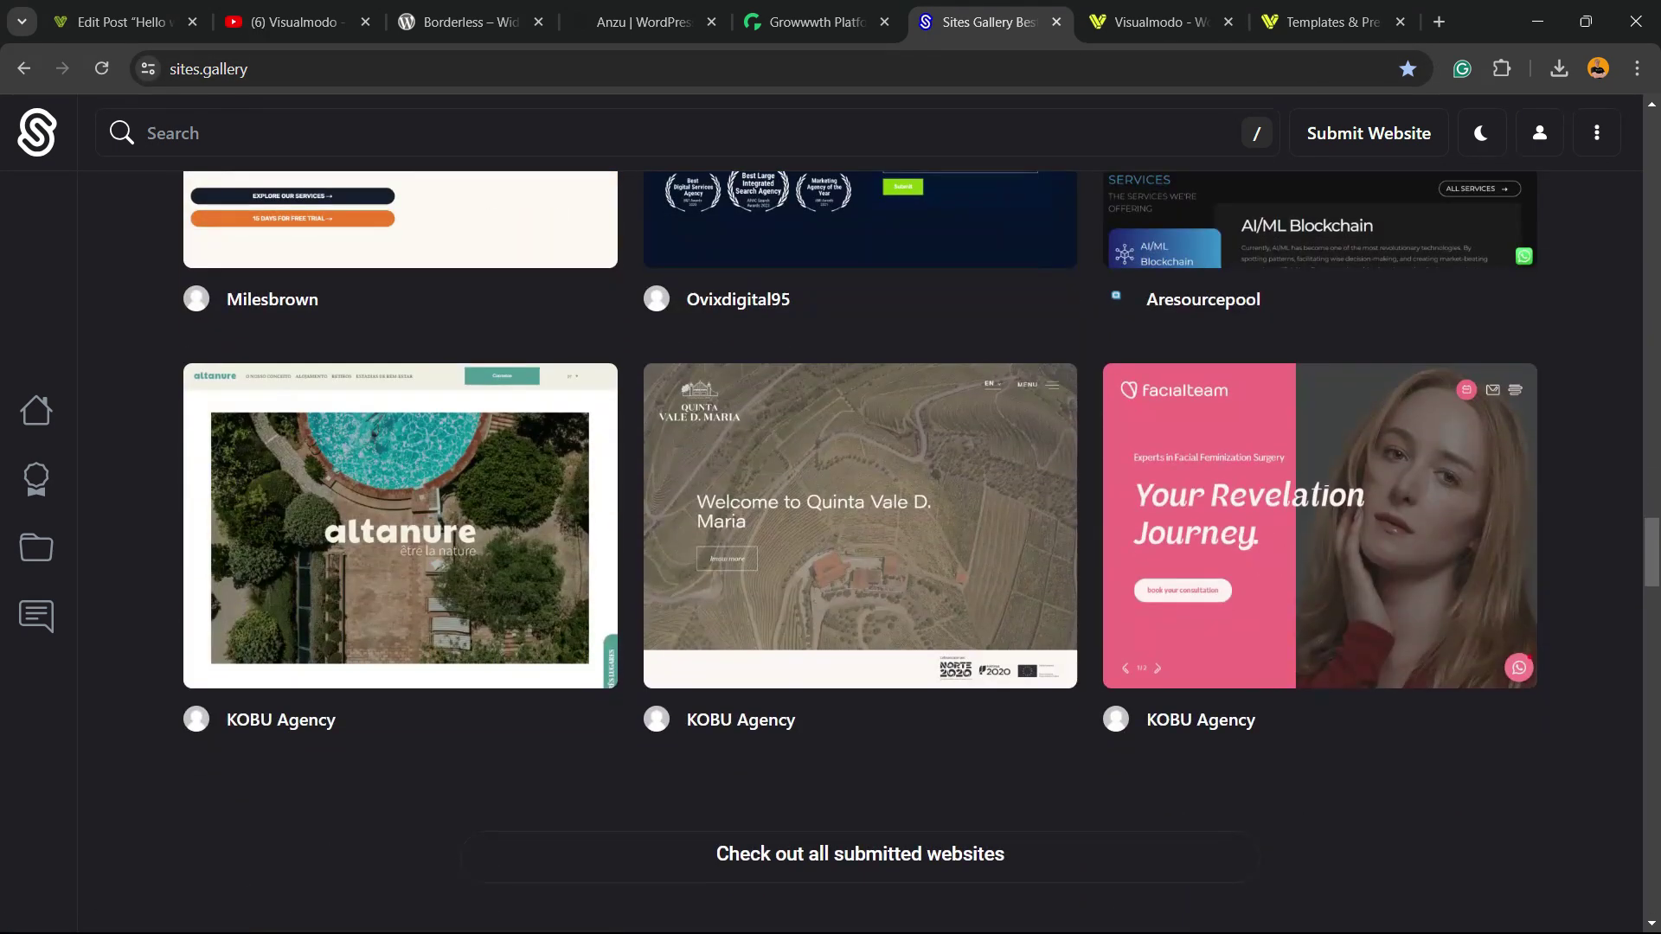
scroll(398, 468, up, 15)
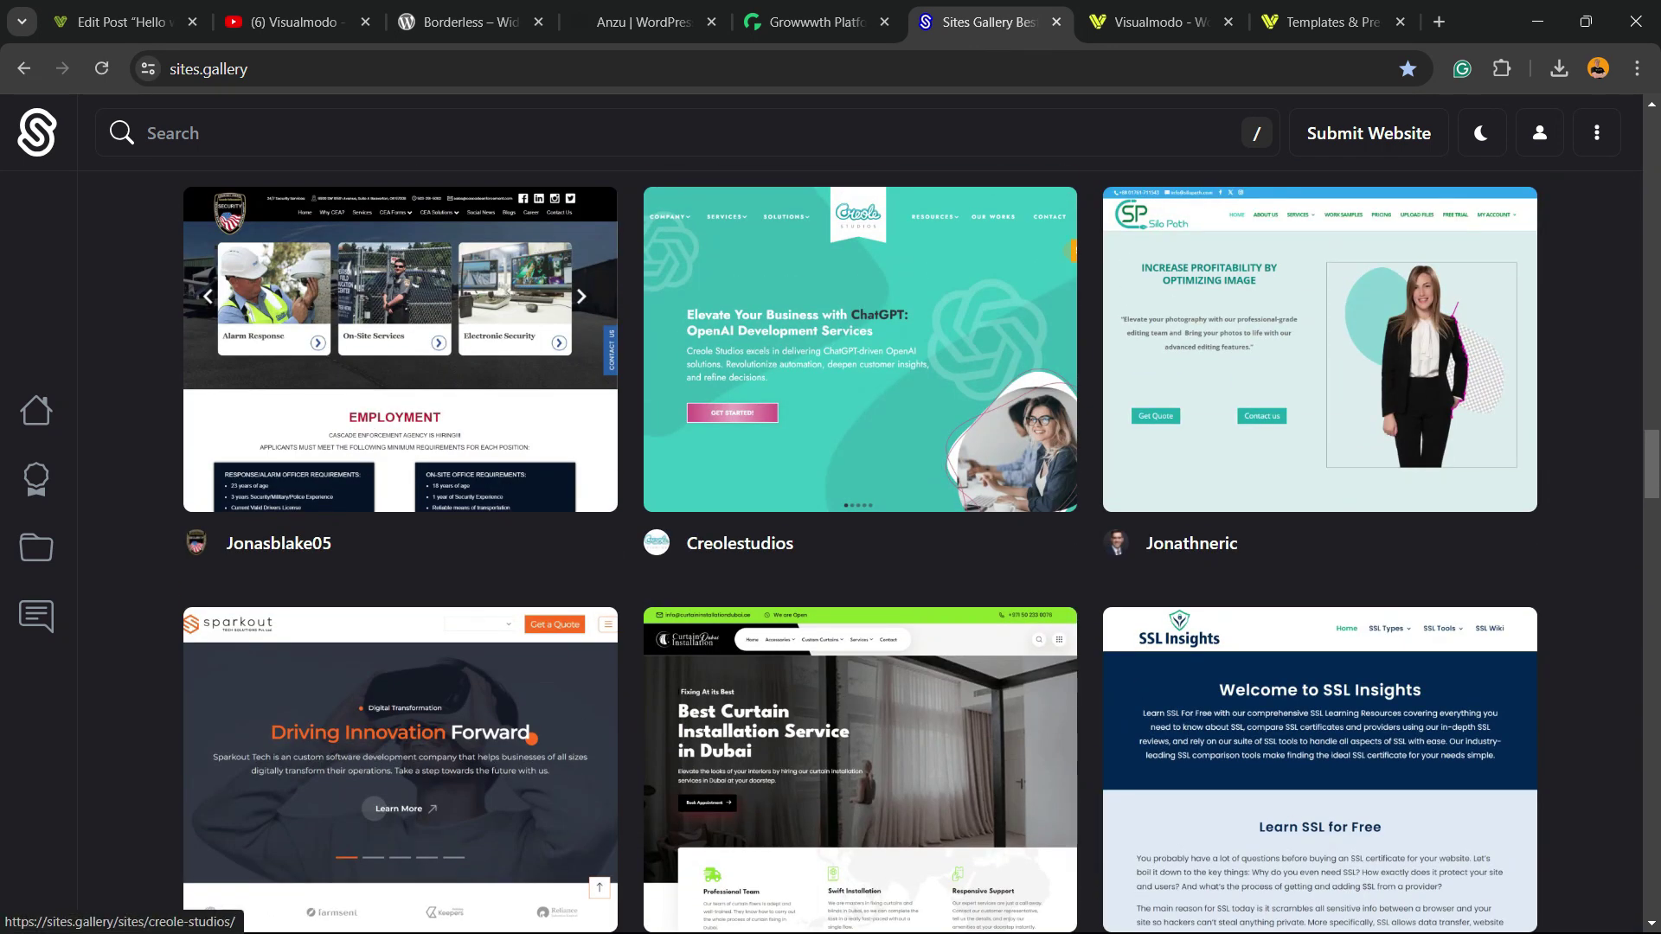
- Look through the WordPress themes on the visualmodo.com home page and the designs on its templates page
key(ctrl+Tab)
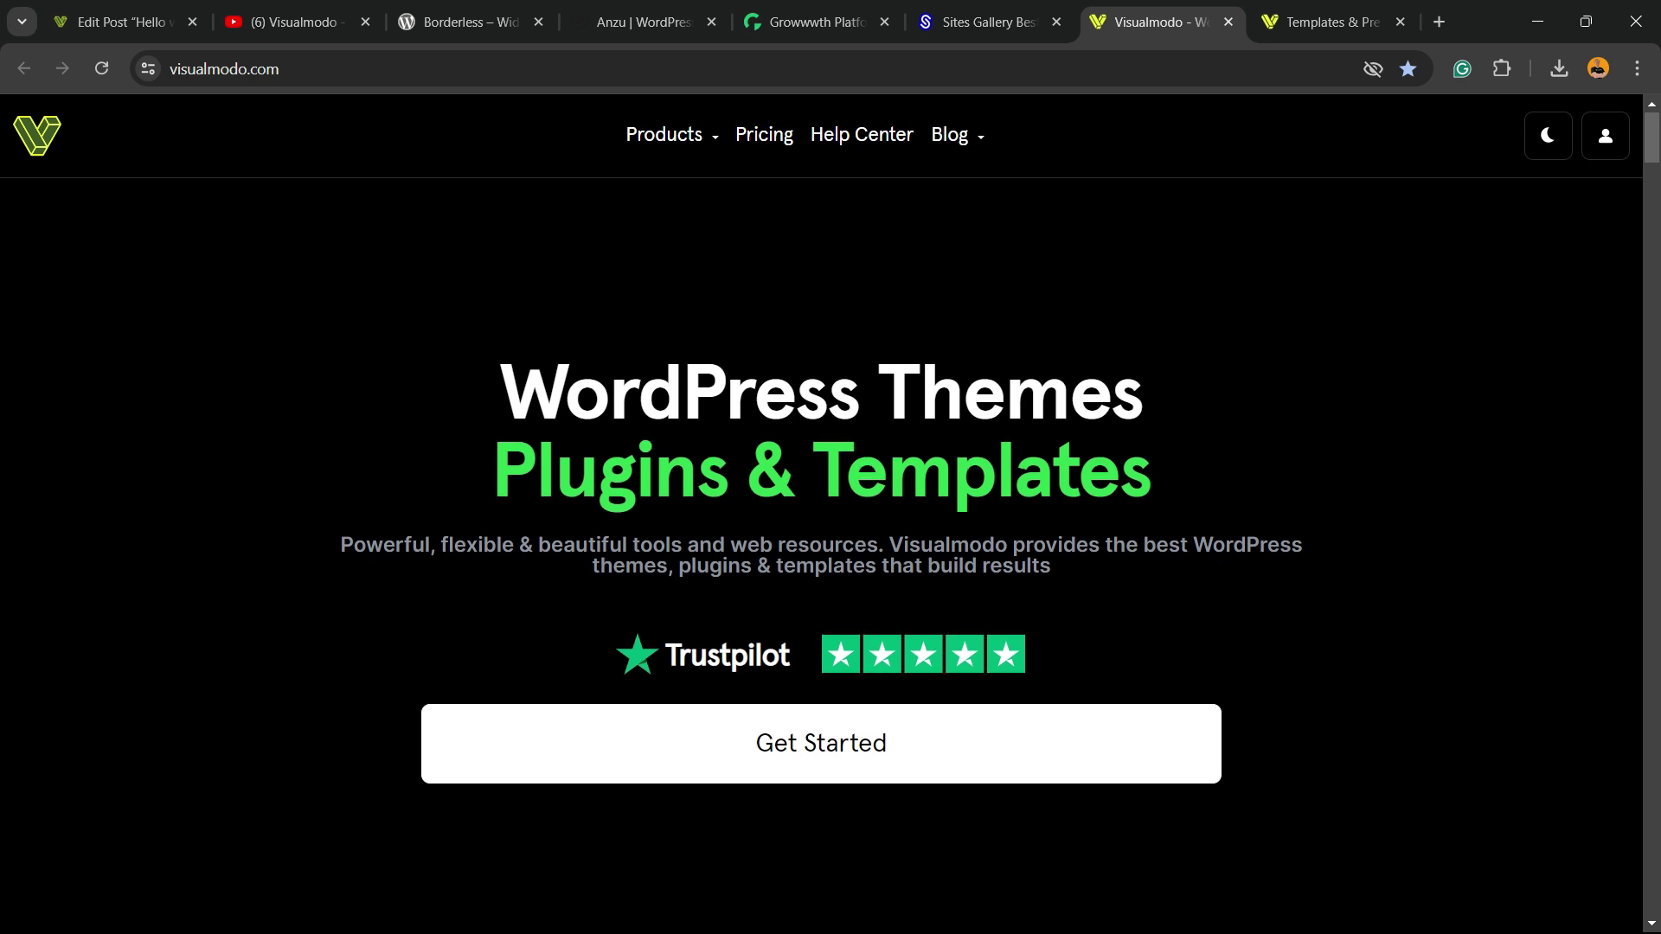
scroll(831, 511, down, 3)
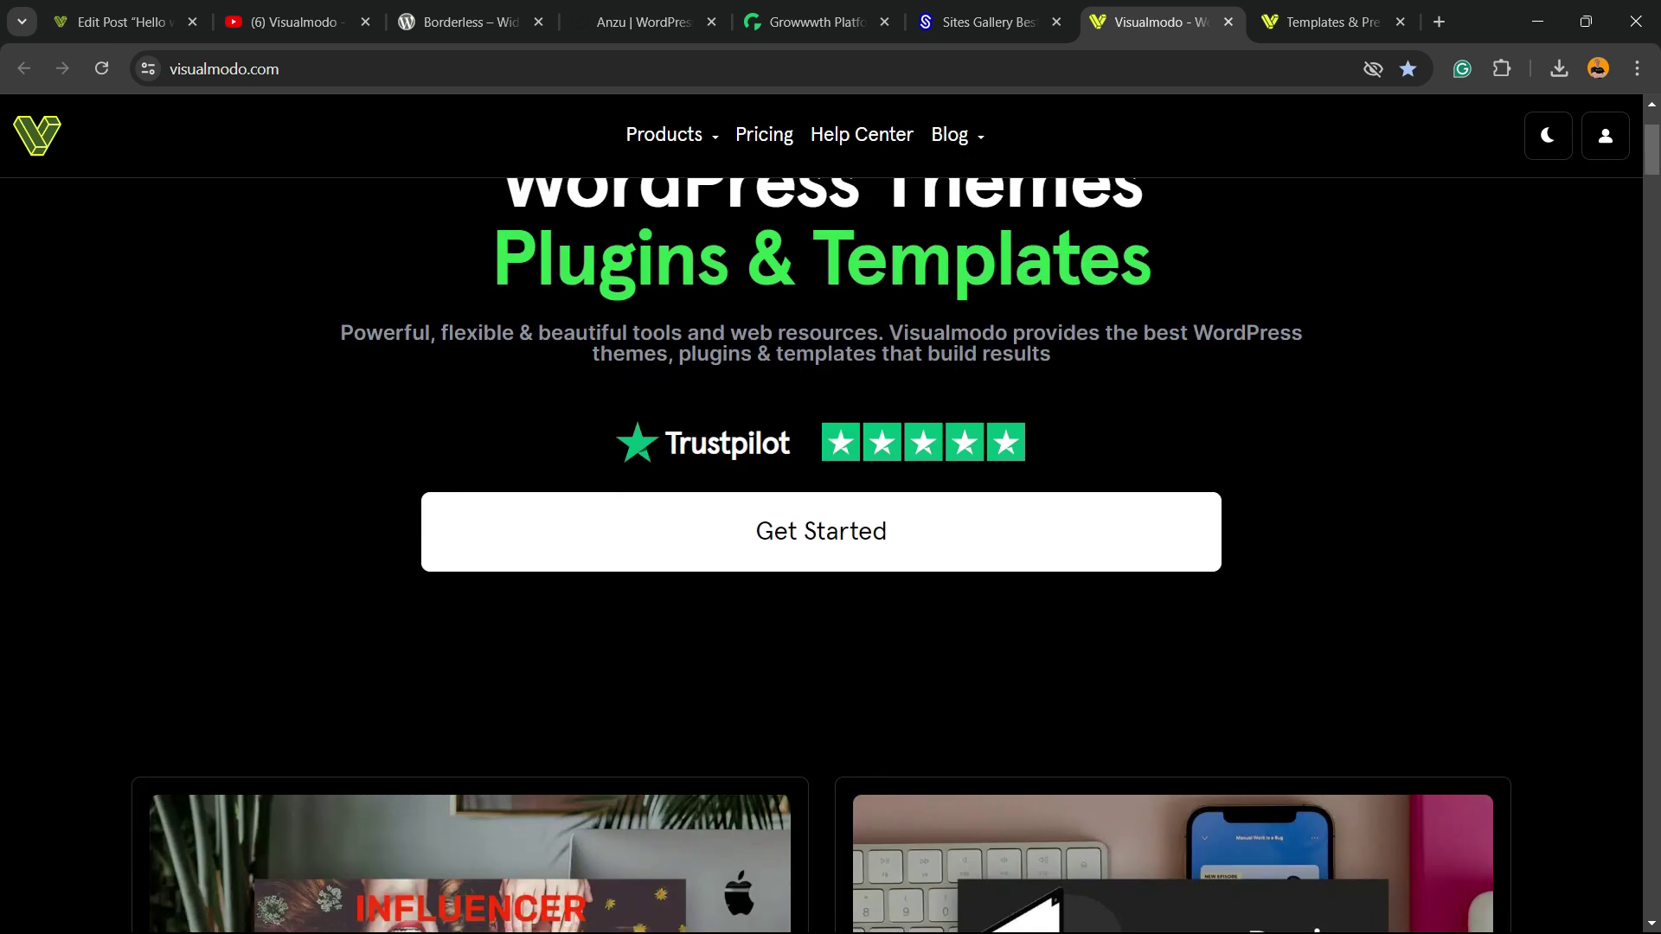
scroll(822, 553, down, 10)
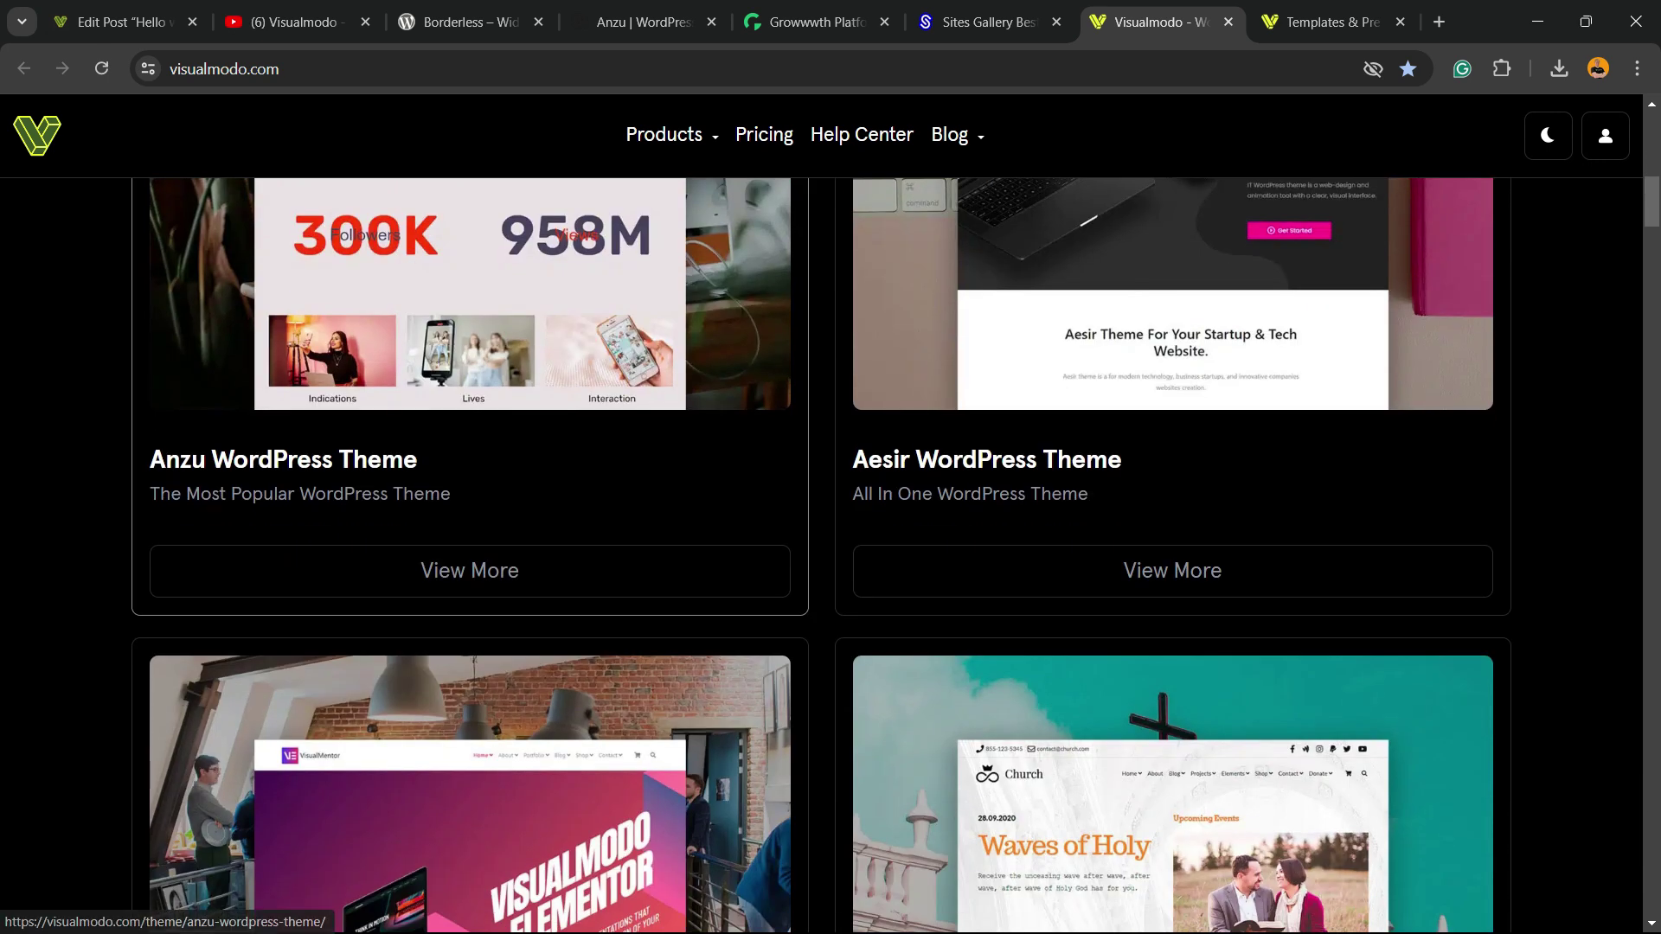
scroll(822, 553, down, 10)
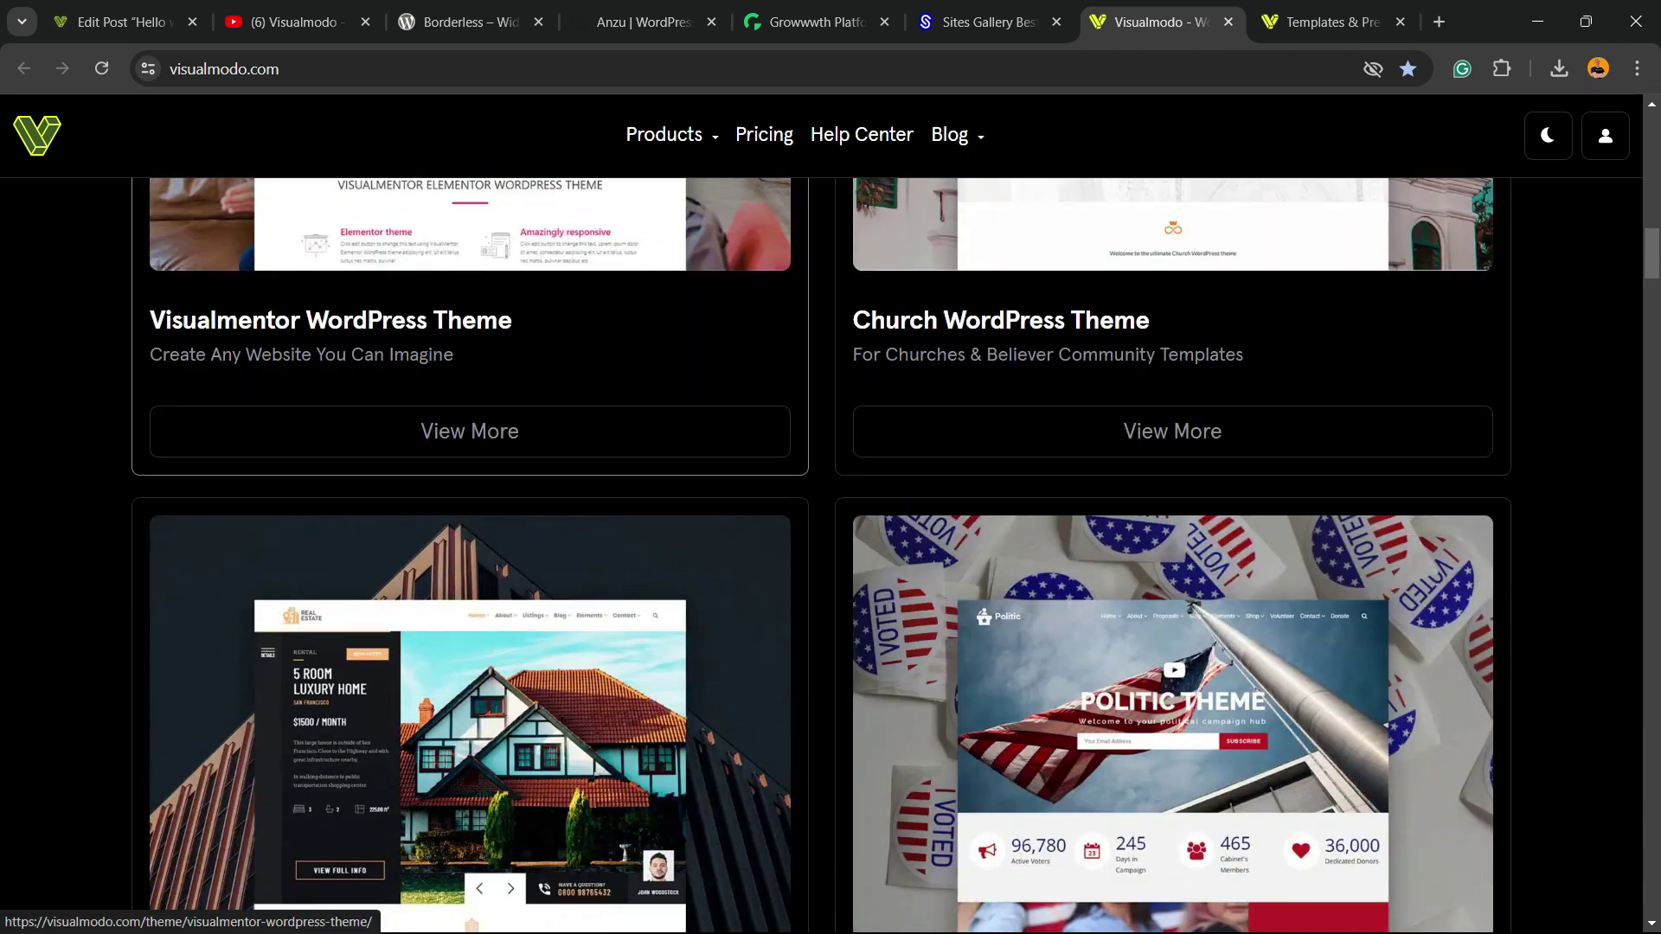
scroll(821, 553, down, 14)
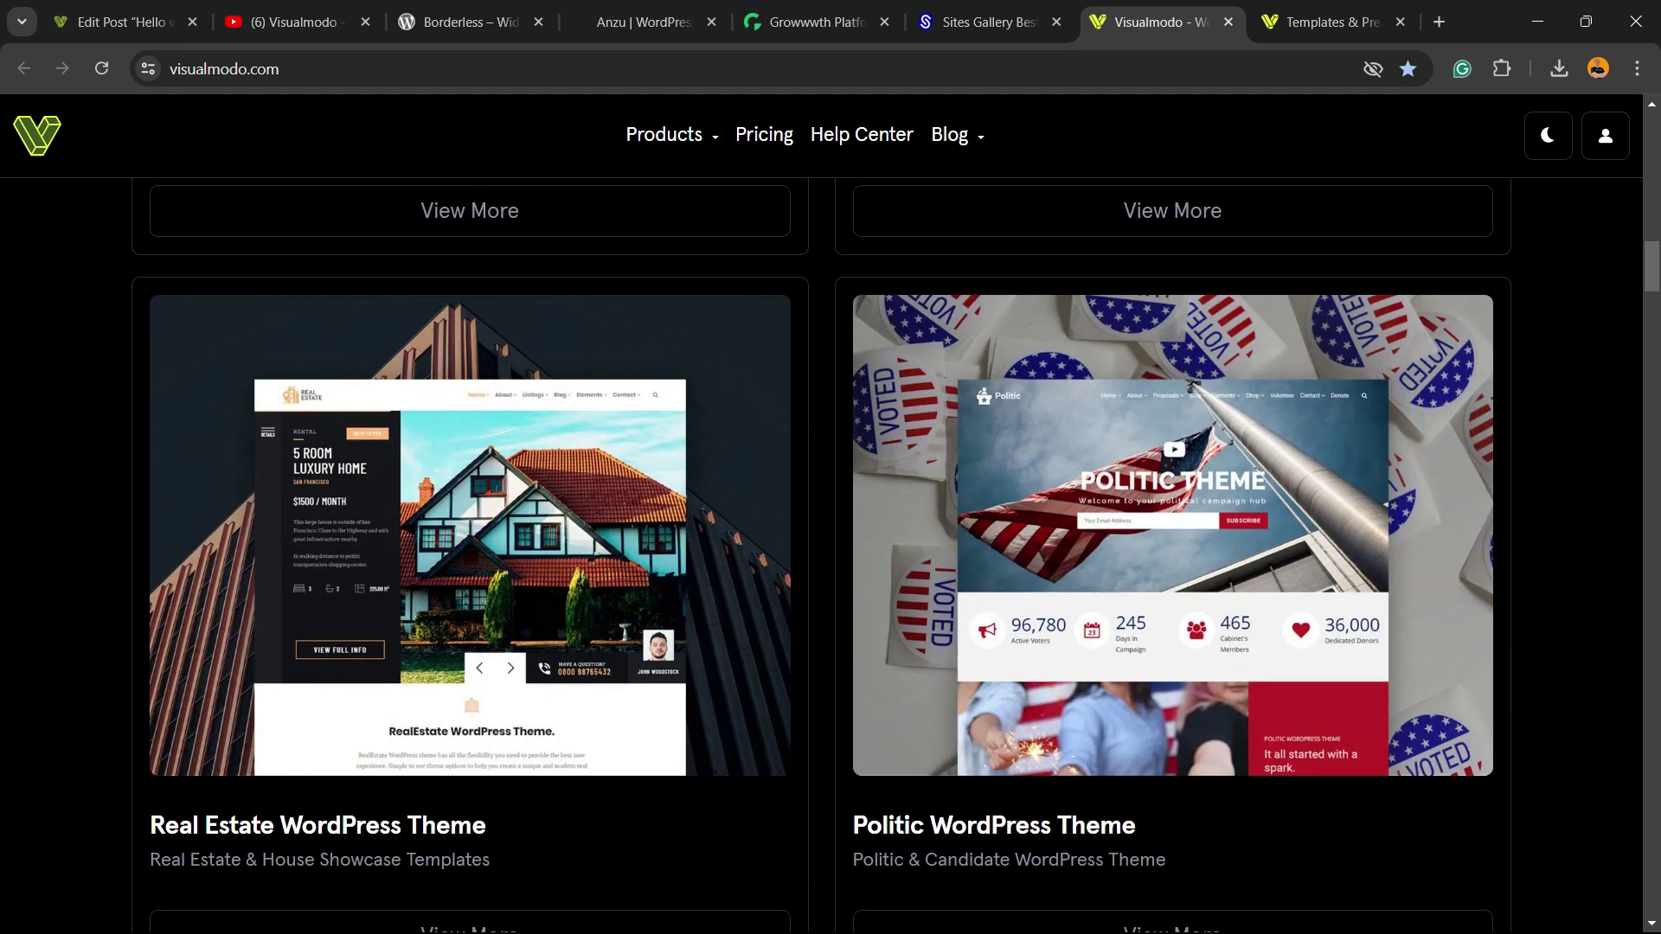
scroll(822, 554, down, 11)
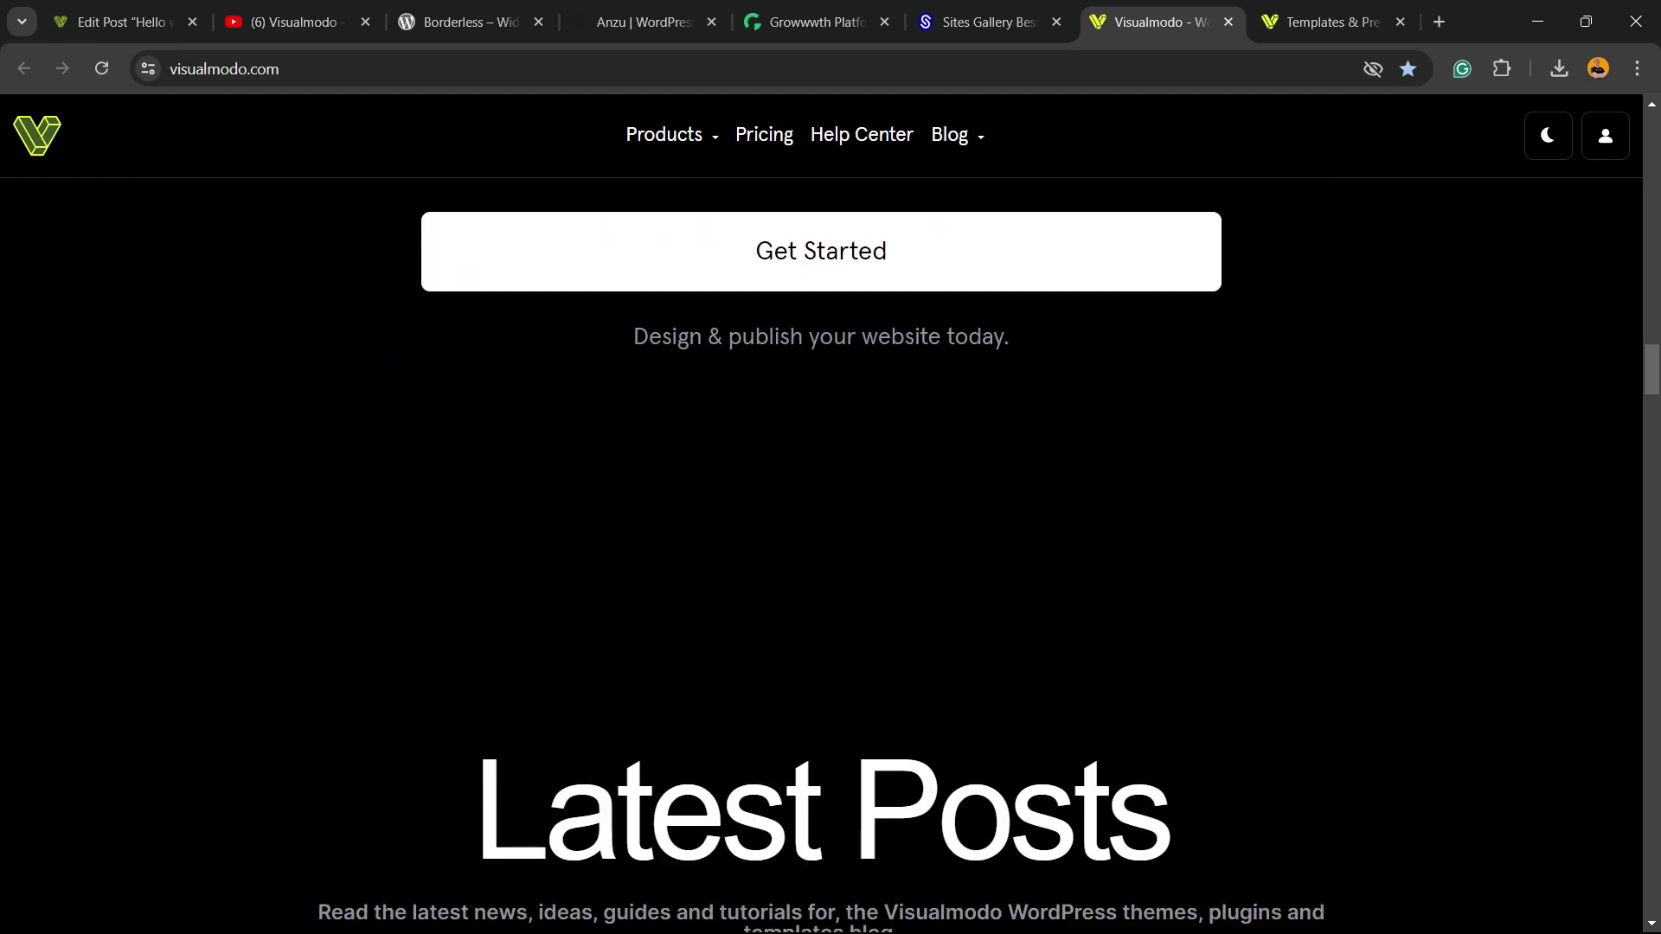
key(ctrl+Tab)
scroll(821, 553, down, 9)
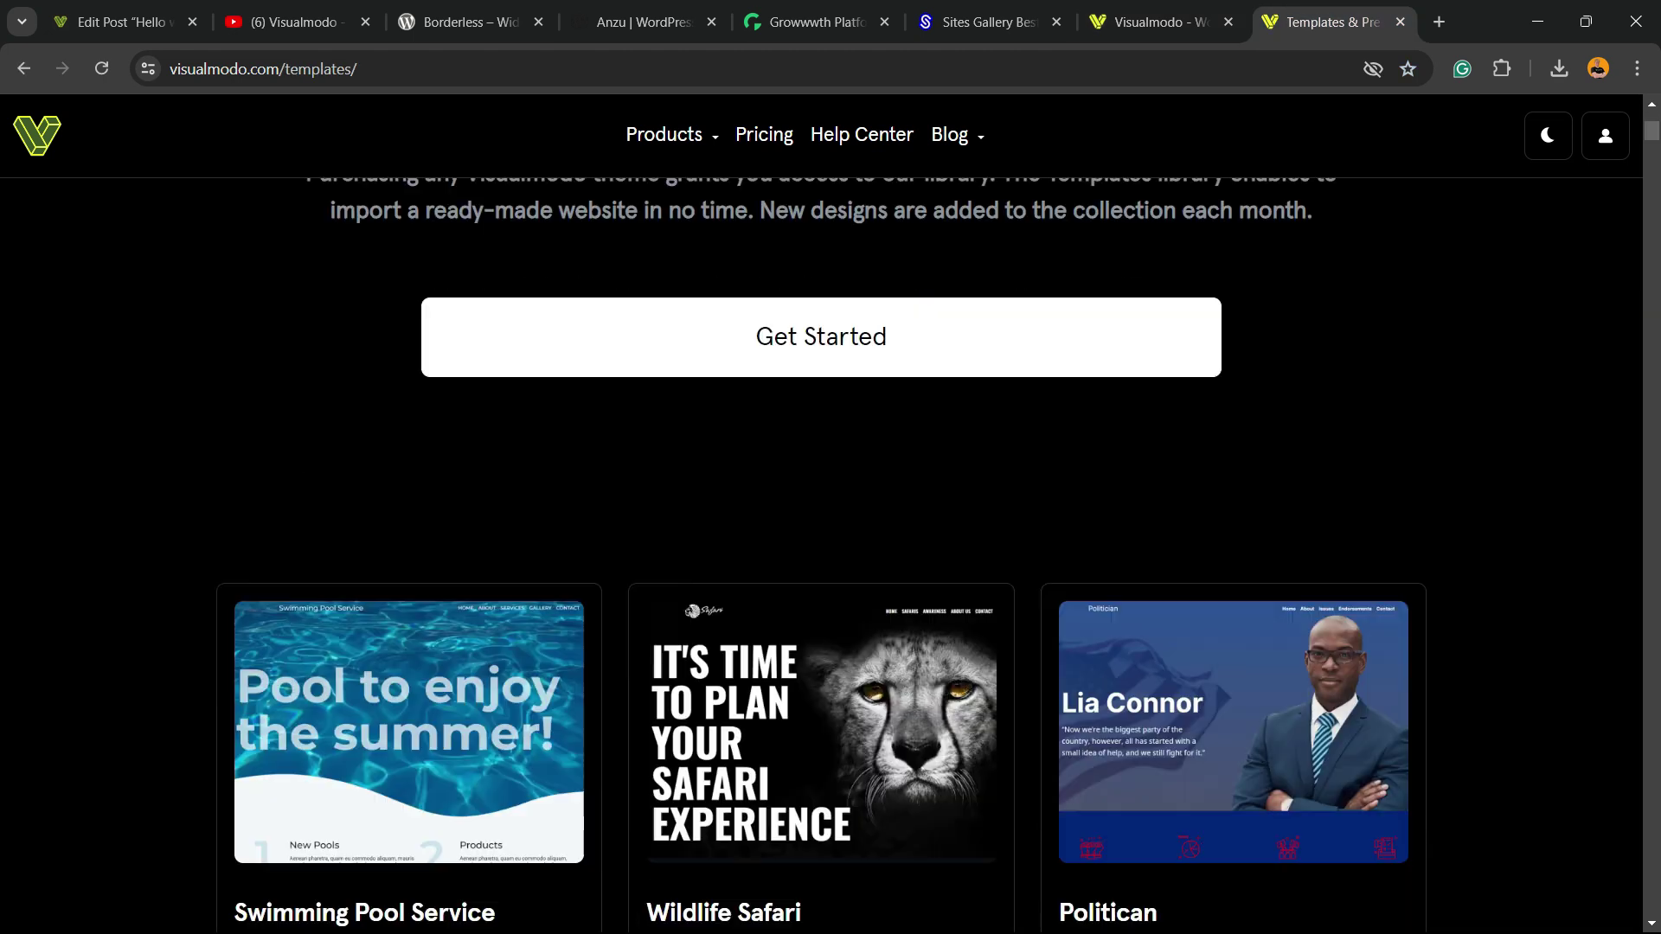
- Browse further through the ready-made website designs in the Visualmodo templates library
scroll(822, 554, down, 15)
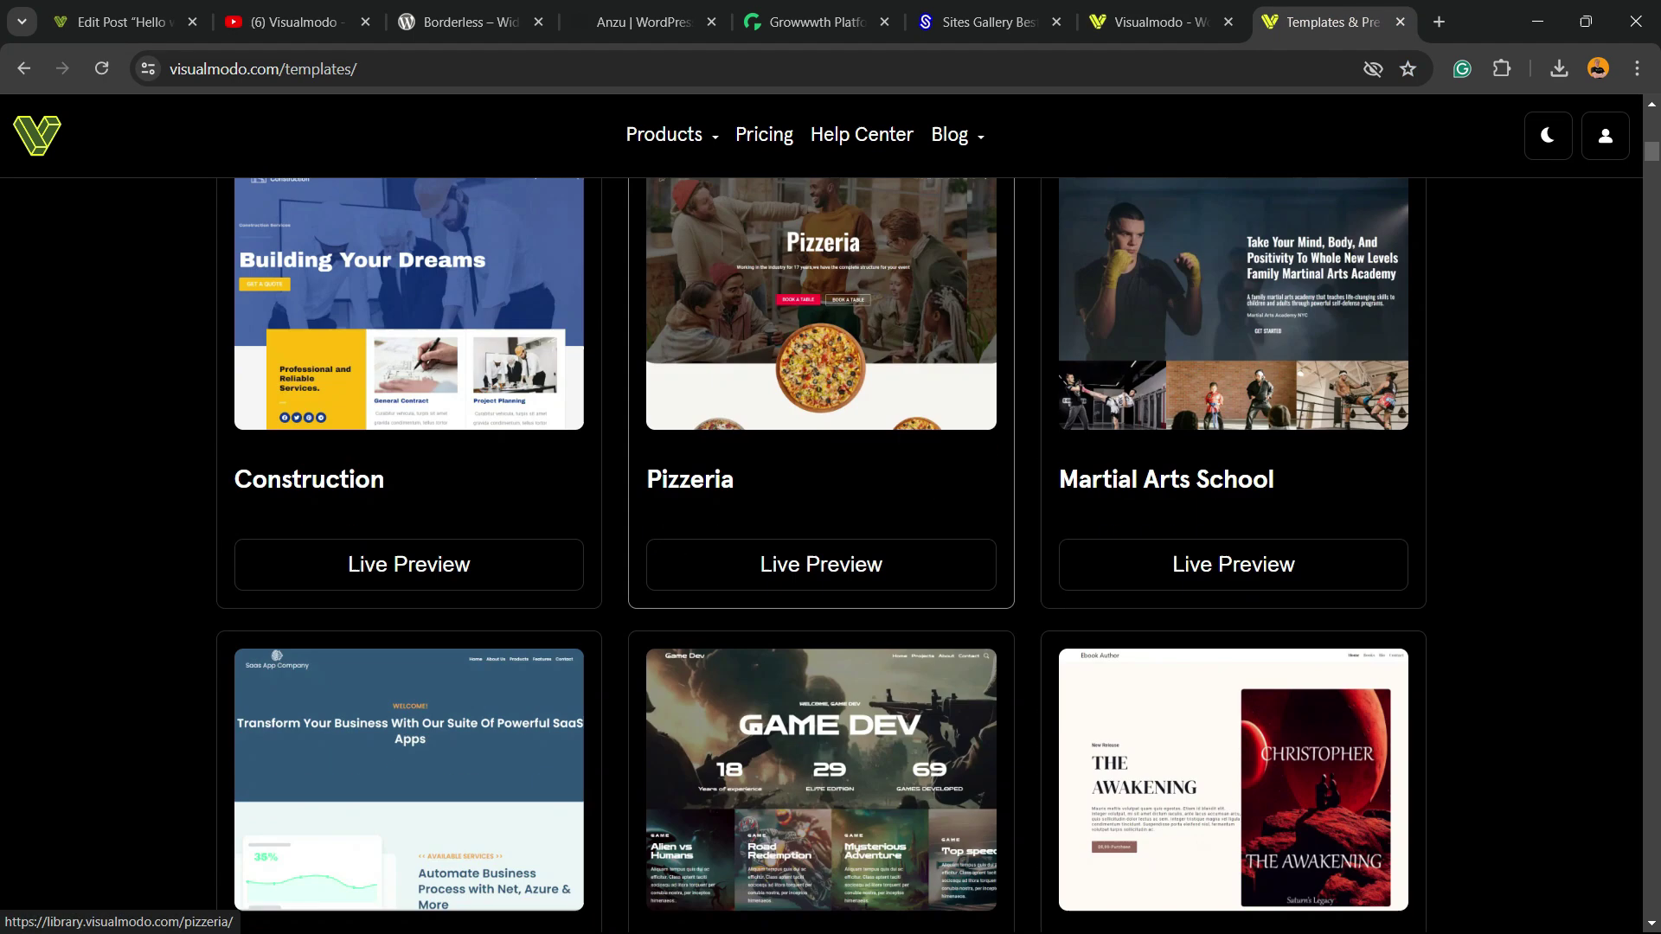
scroll(821, 554, down, 3)
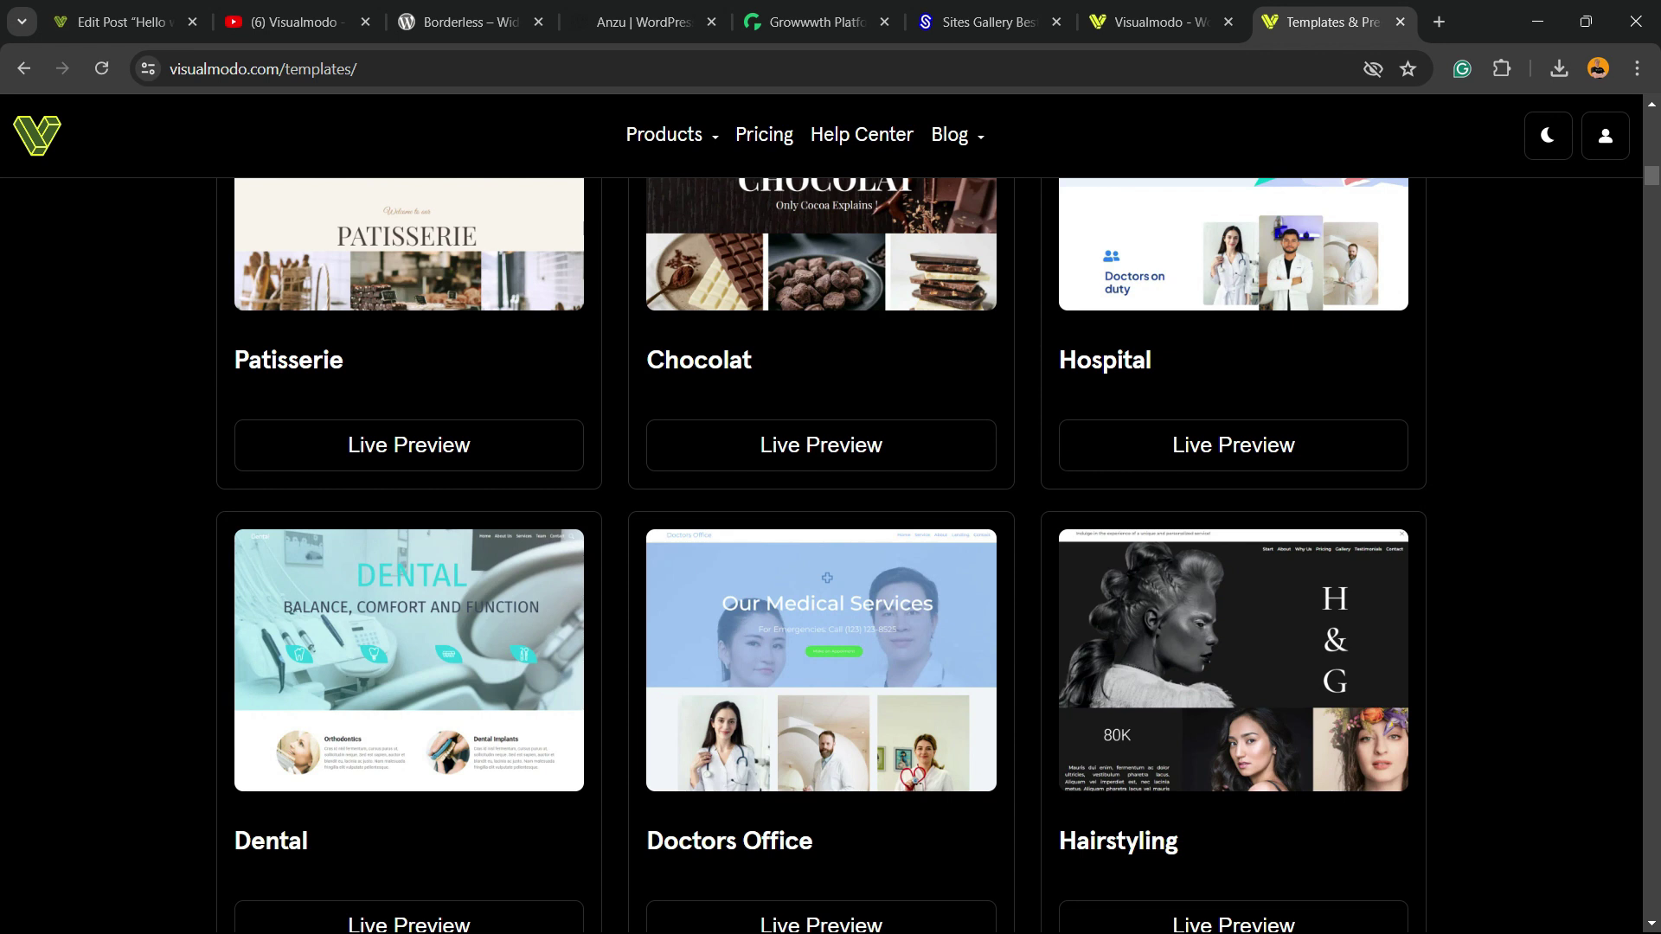
scroll(821, 553, down, 5)
scroll(821, 554, down, 13)
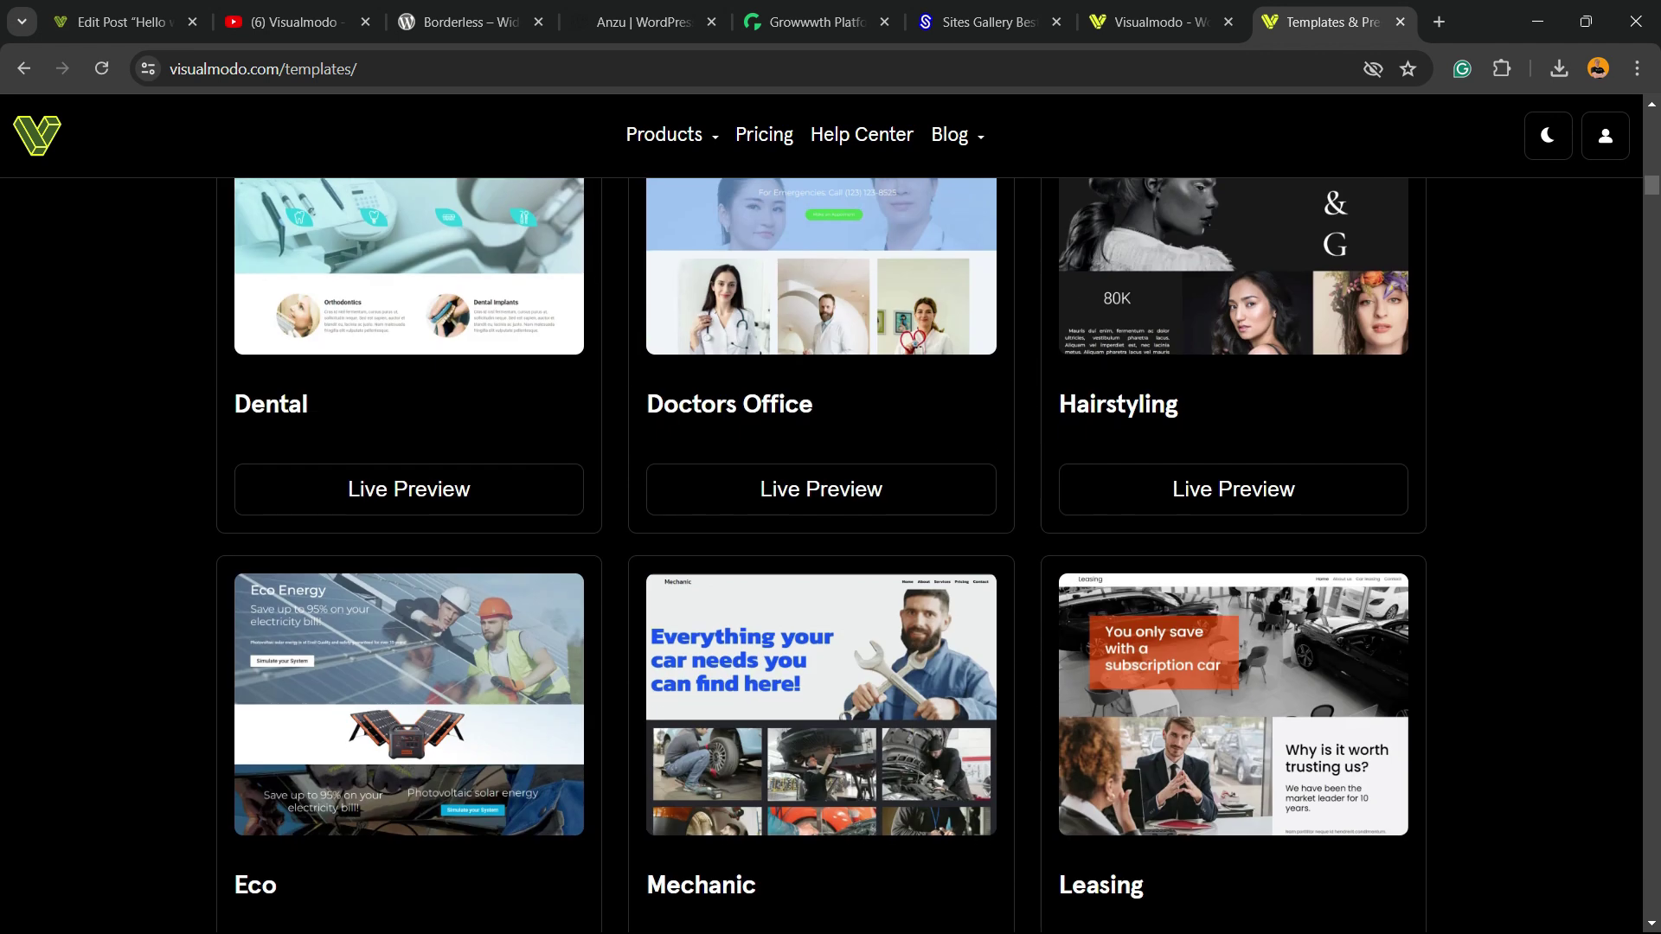
scroll(821, 553, down, 16)
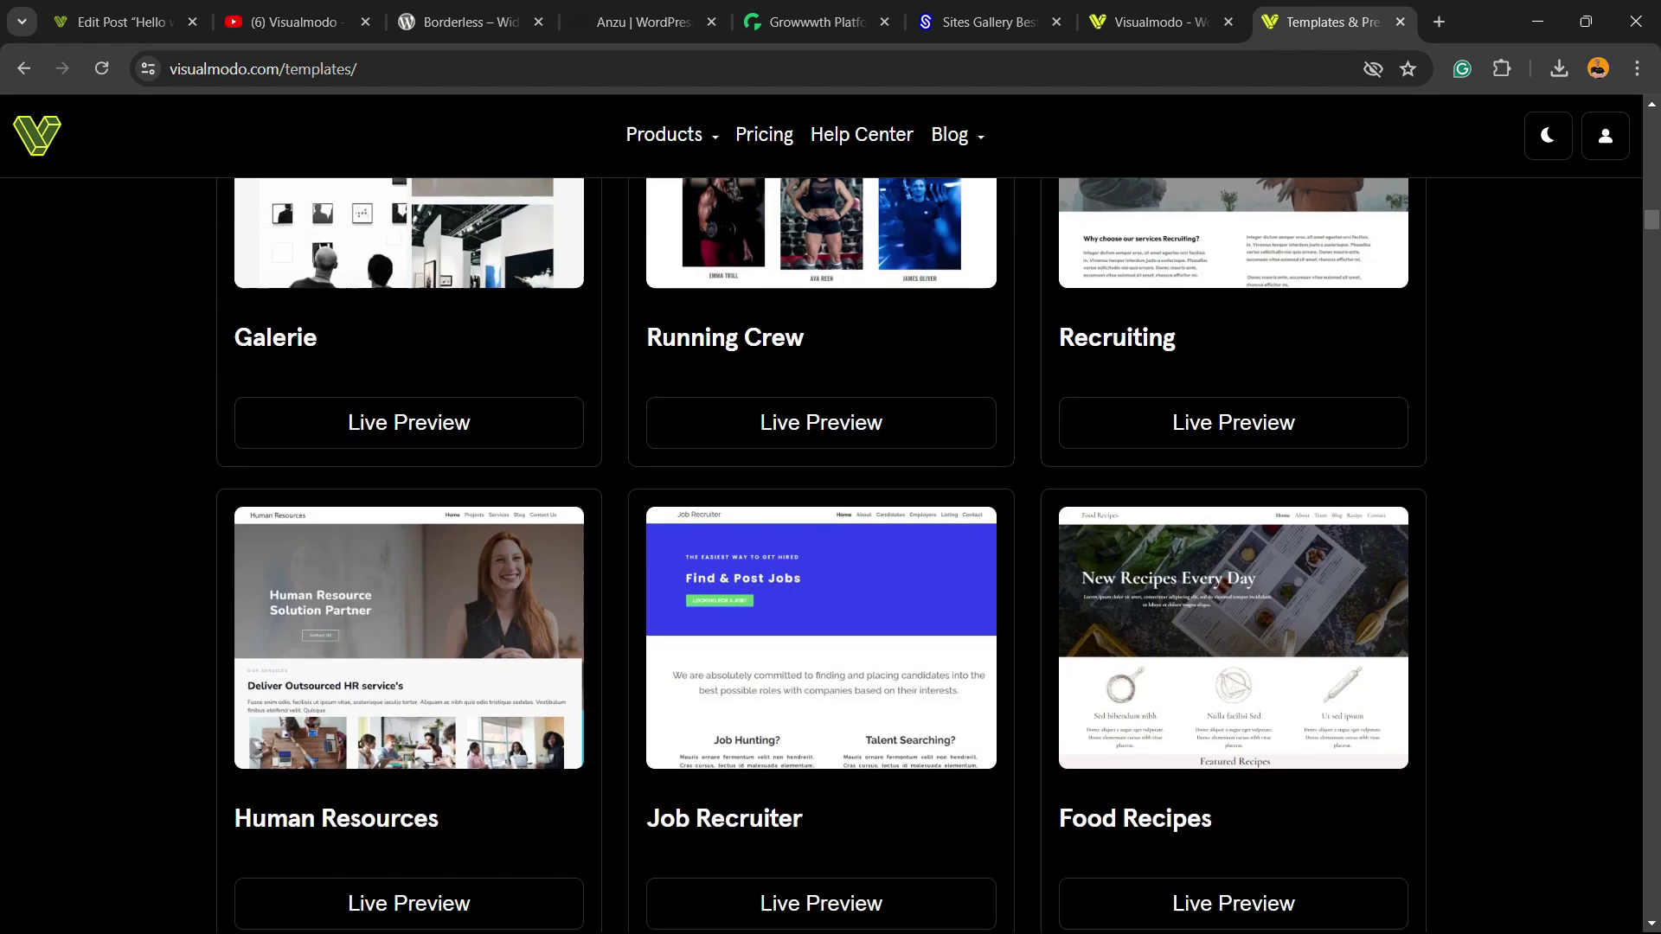
scroll(821, 554, down, 1)
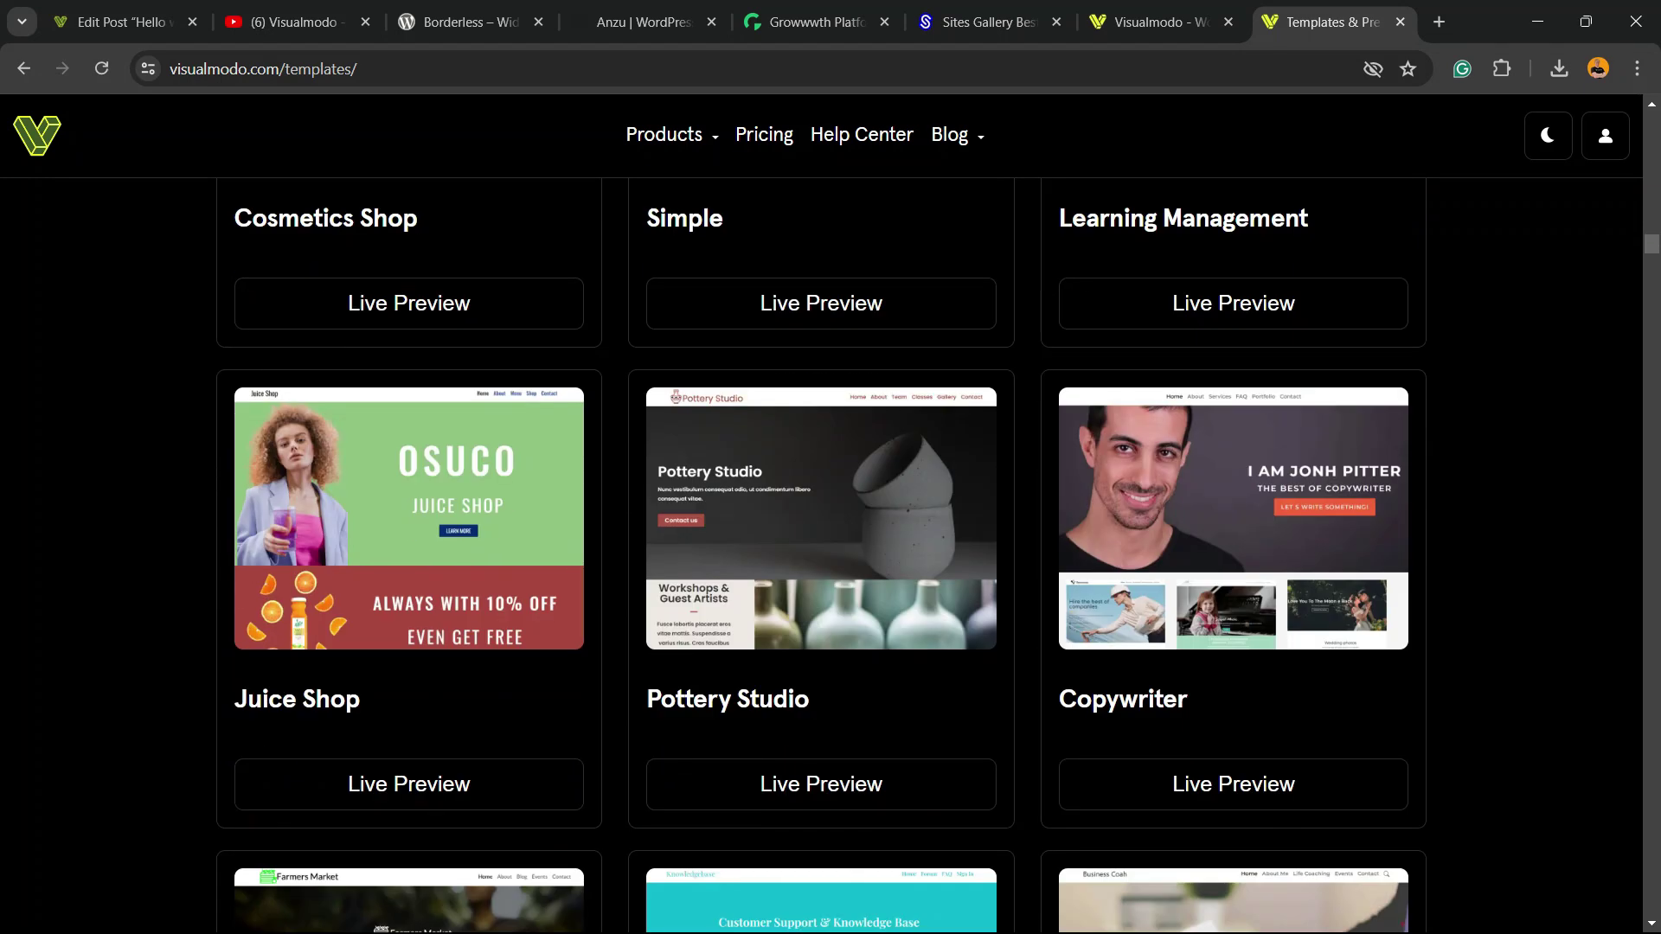
scroll(822, 554, down, 3)
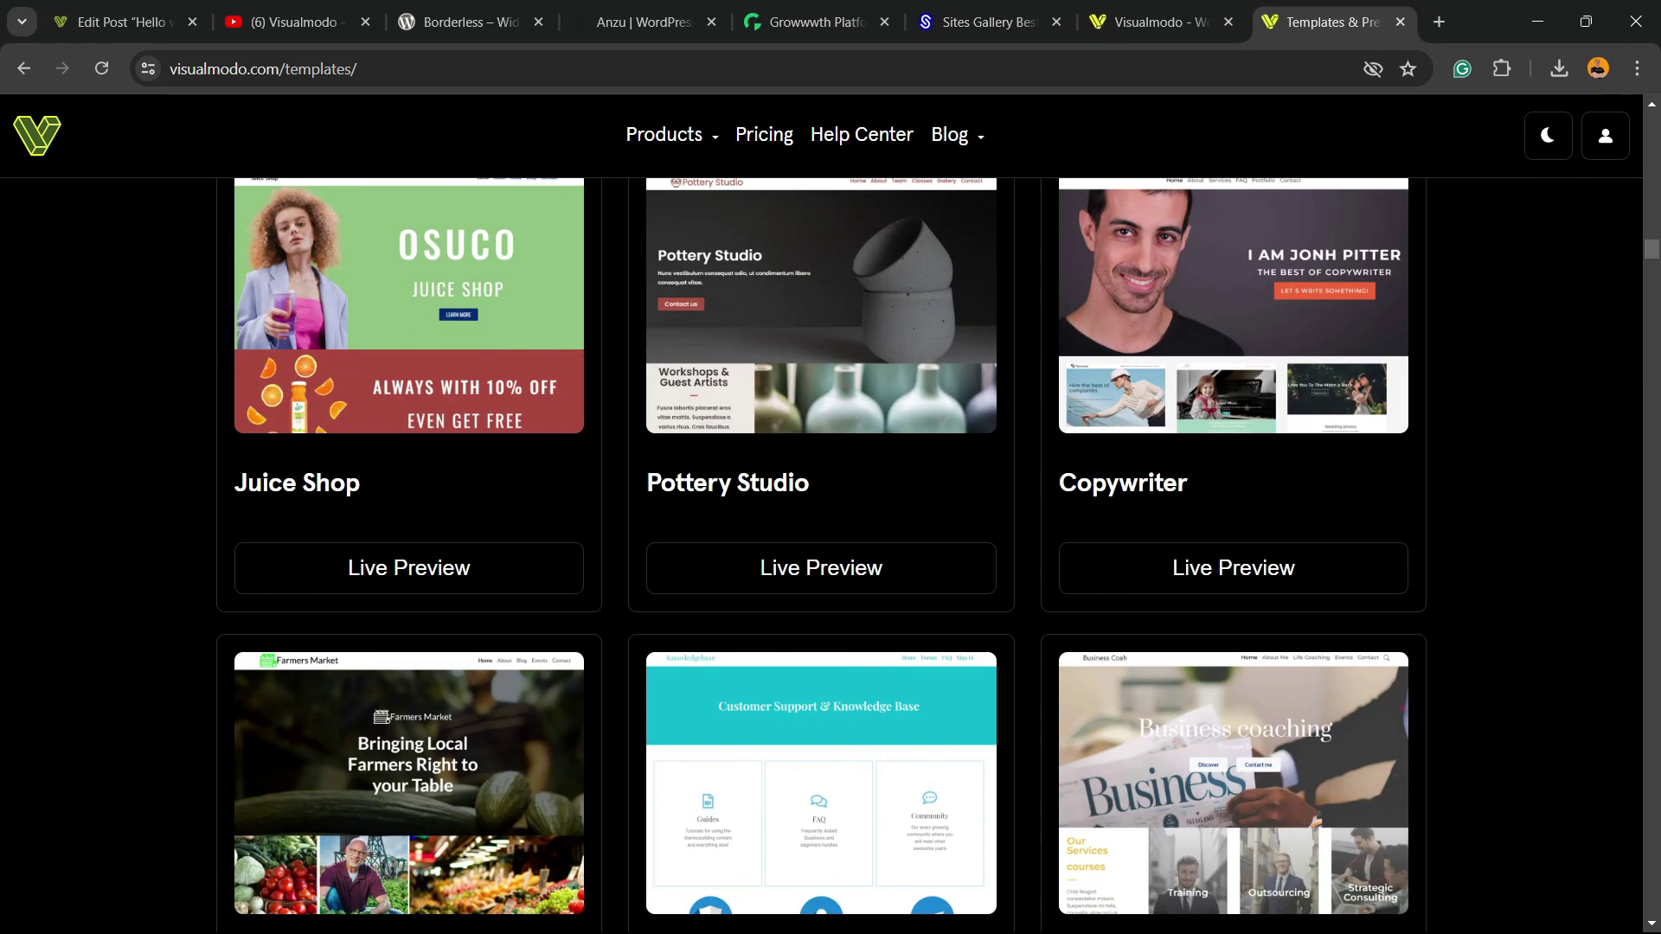